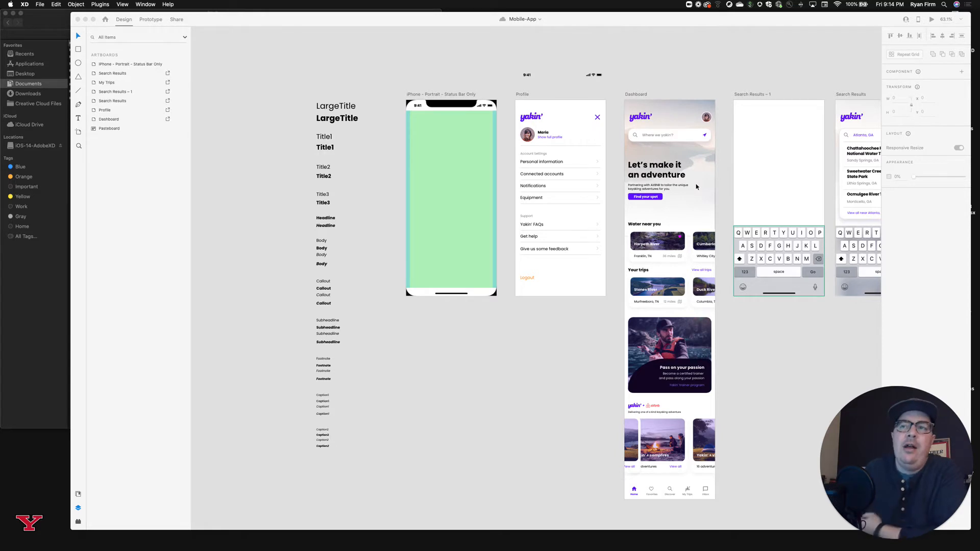
# Review the Mobile-App artboards, from the text style samples and Profile screen across to the My Trips screen.
pyautogui.hscroll(5, 696, 187)
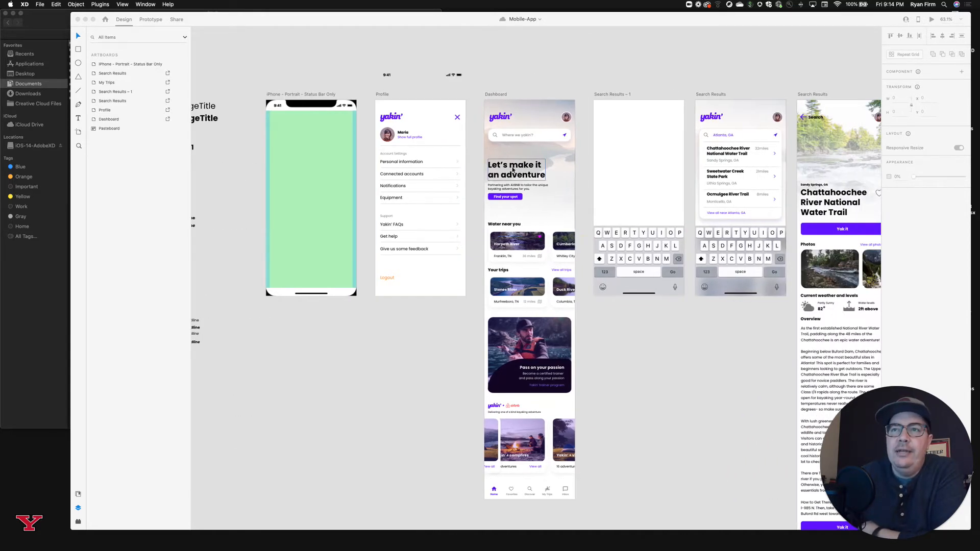
pyautogui.hscroll(5, 550, 191)
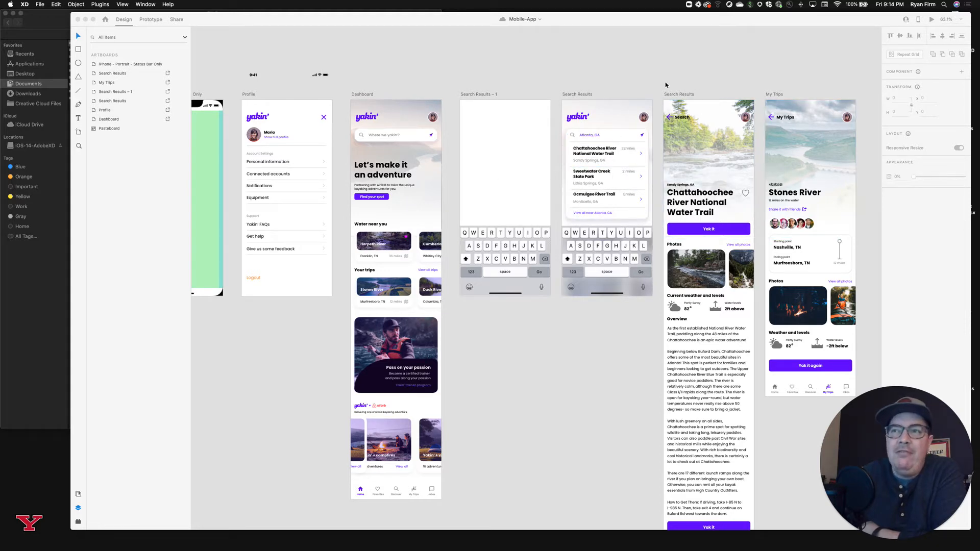
pyautogui.click(635, 81)
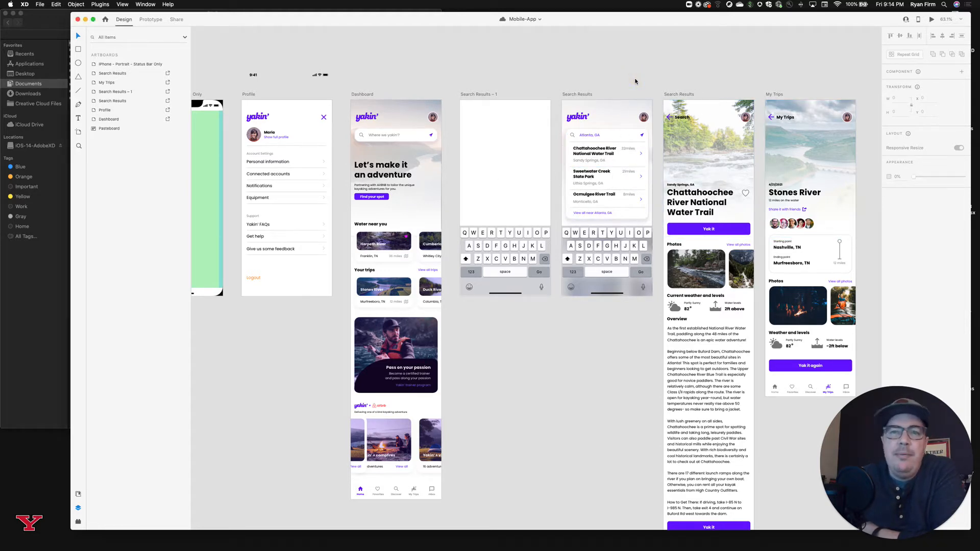
pyautogui.hscroll(-3, 635, 80)
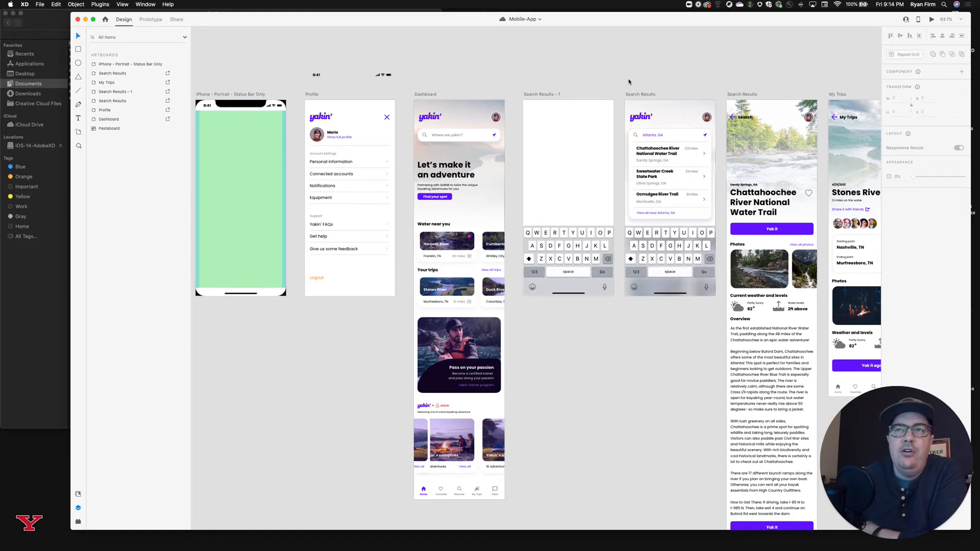
pyautogui.hscroll(-5, 631, 77)
pyautogui.scroll(1, 631, 77)
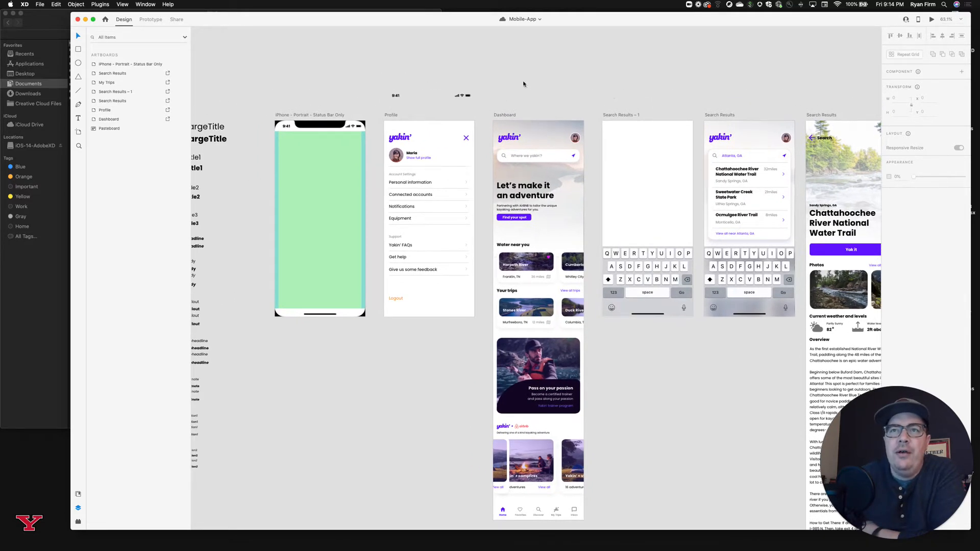
pyautogui.scroll(1, 480, 124)
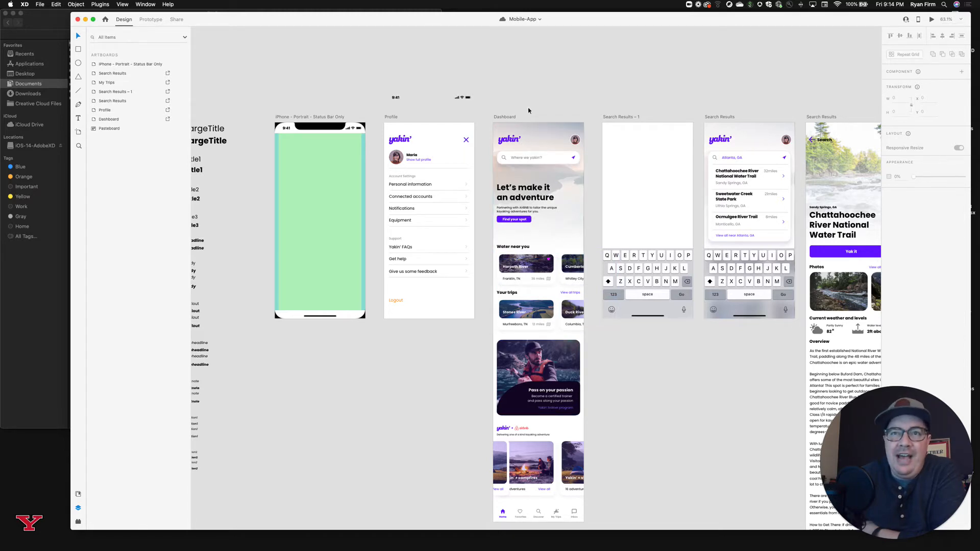
pyautogui.hscroll(-3, 480, 105)
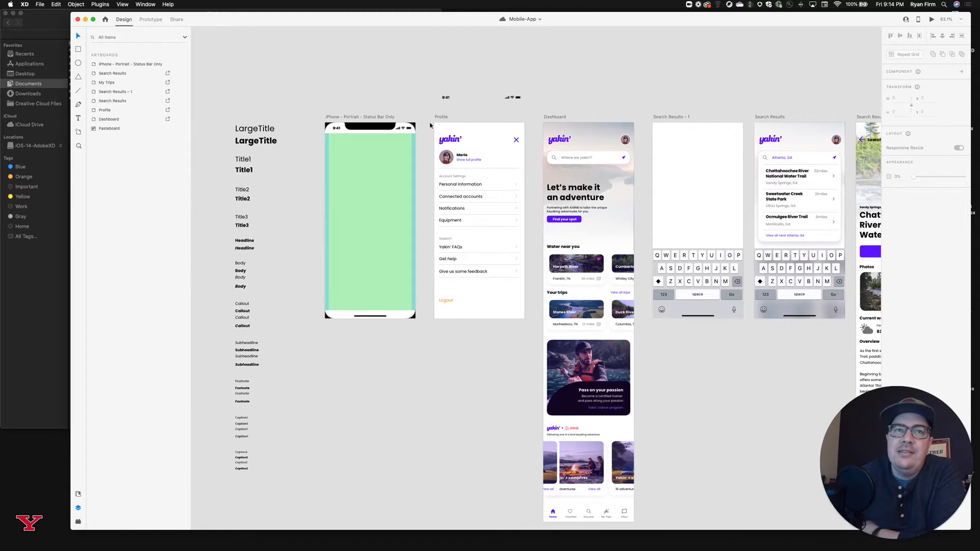
pyautogui.hscroll(-2, 369, 121)
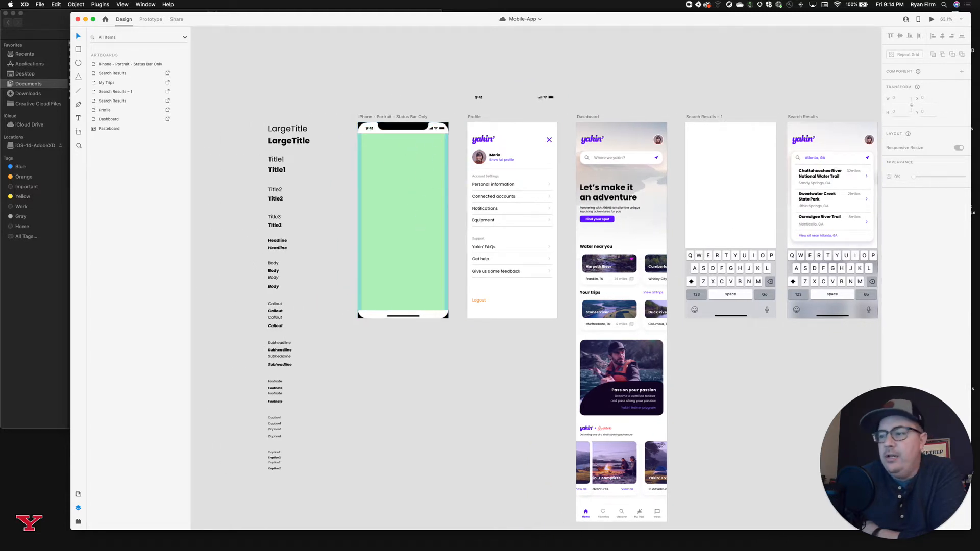
# Examine the iPhone - Portrait - Status Bar Only artboard under Guide - Safe Areas in the iPhone design templates document, and return to Mobile-App.
pyautogui.moveTo(938, 549)
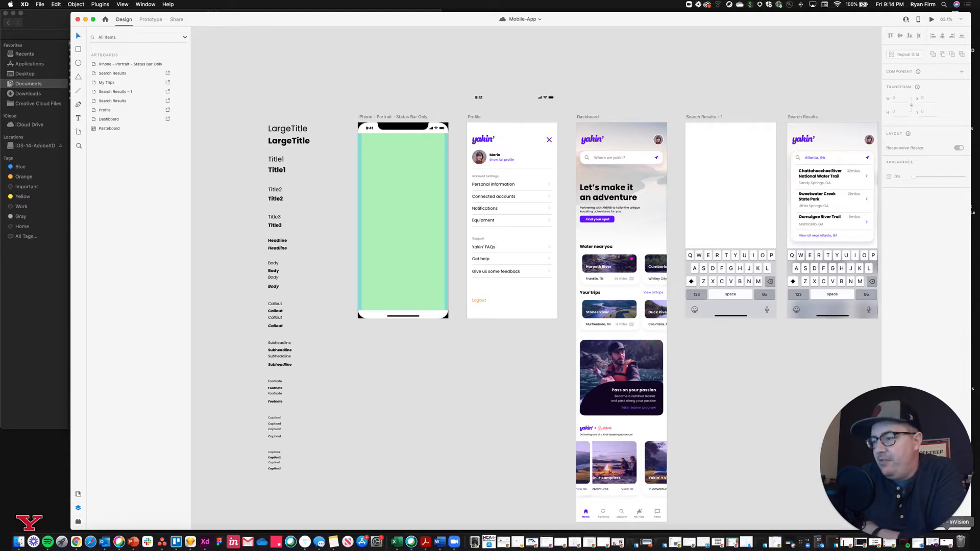
pyautogui.click(936, 547)
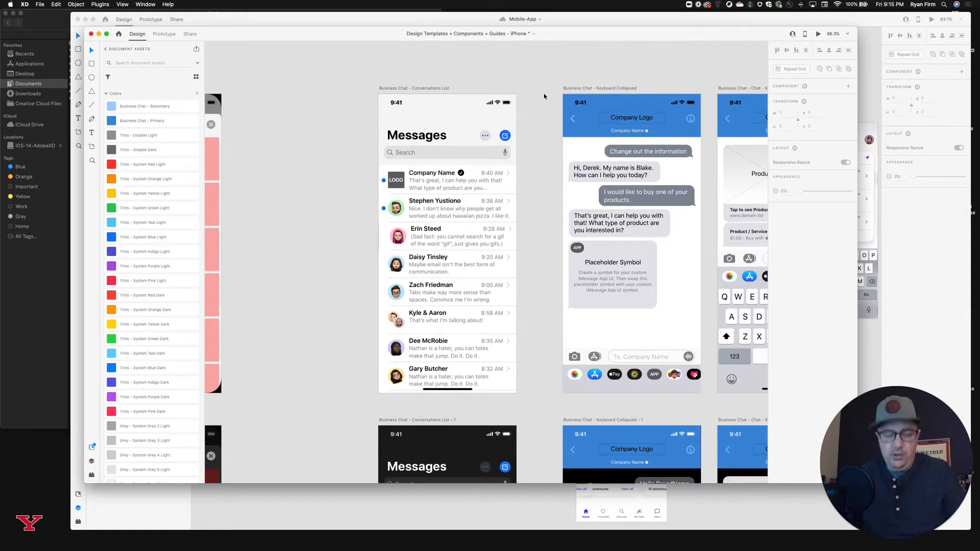
pyautogui.scroll(-5, 551, 91)
pyautogui.scroll(-10, 544, 96)
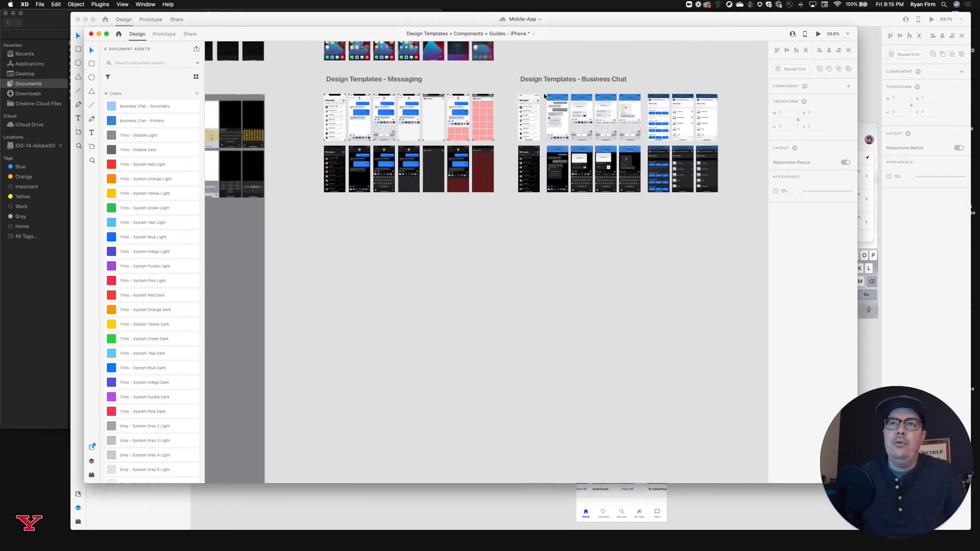
pyautogui.scroll(-4, 544, 95)
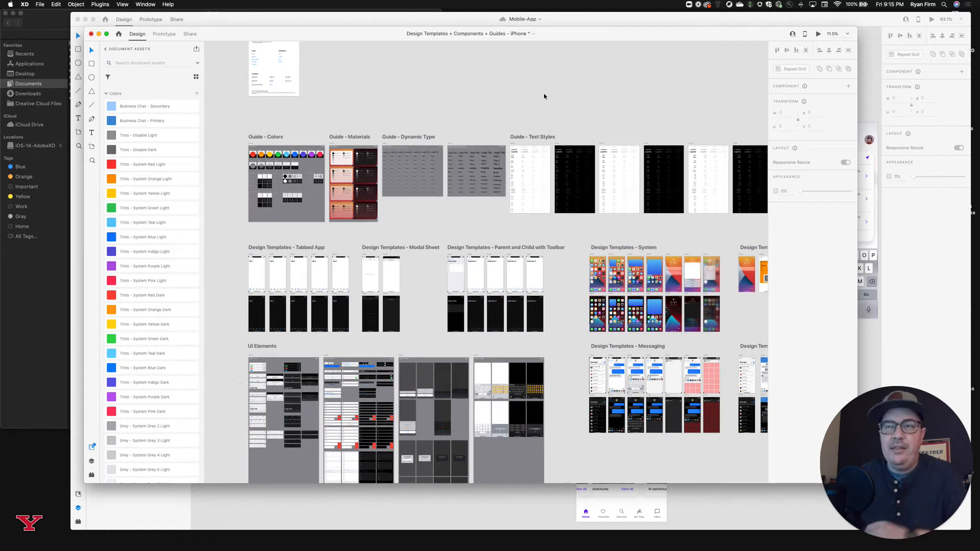
pyautogui.scroll(2, 544, 93)
pyautogui.hscroll(-1, 544, 93)
pyautogui.hscroll(6, 544, 92)
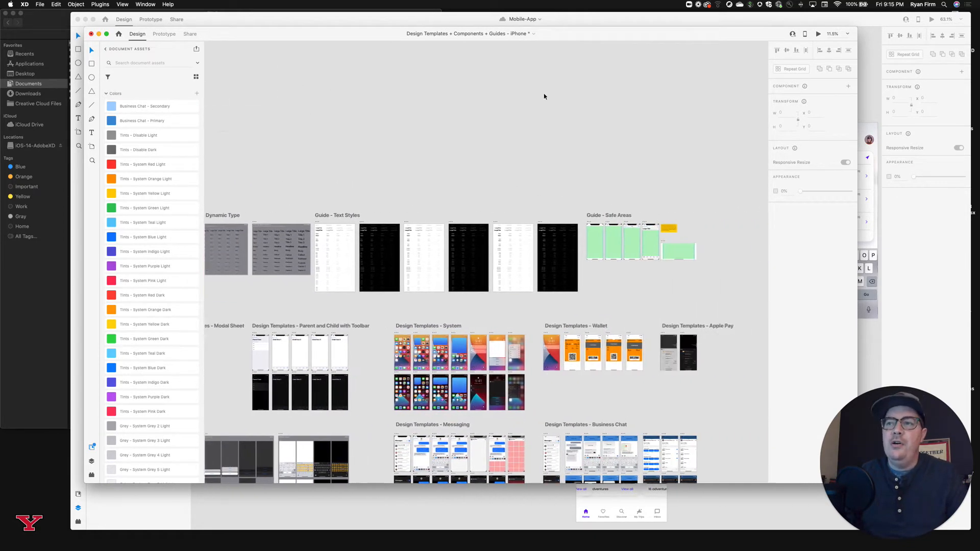
pyautogui.scroll(3, 564, 248)
pyautogui.scroll(5, 564, 248)
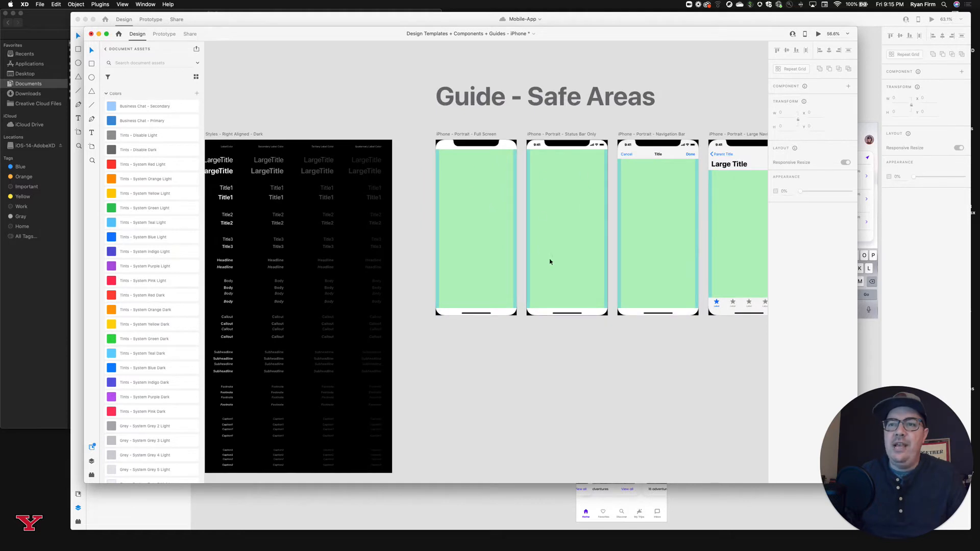
pyautogui.click(565, 136)
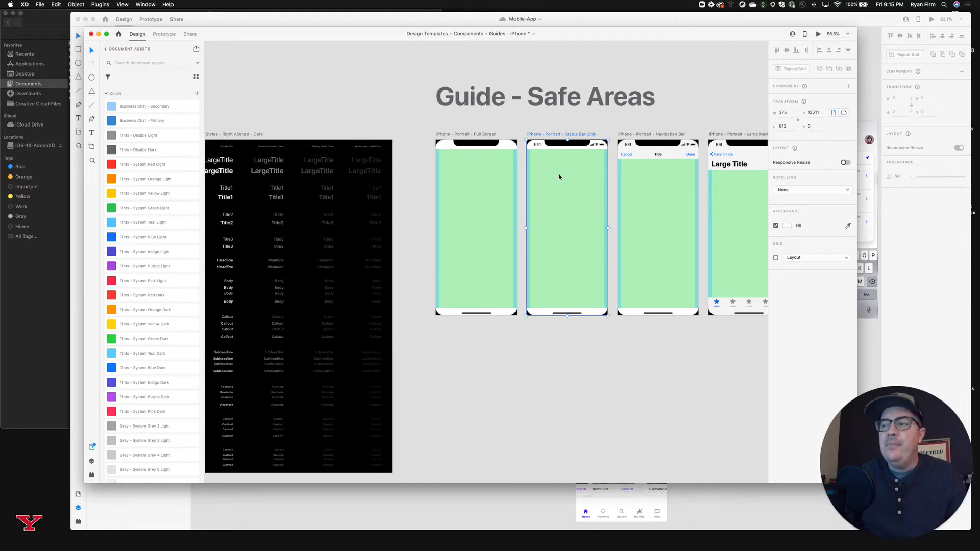
pyautogui.click(908, 226)
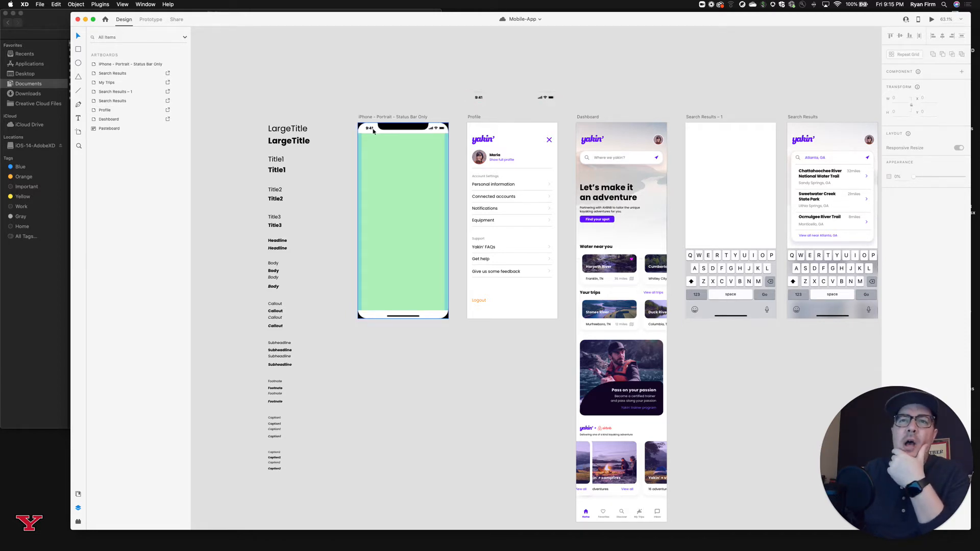
pyautogui.doubleClick(434, 129)
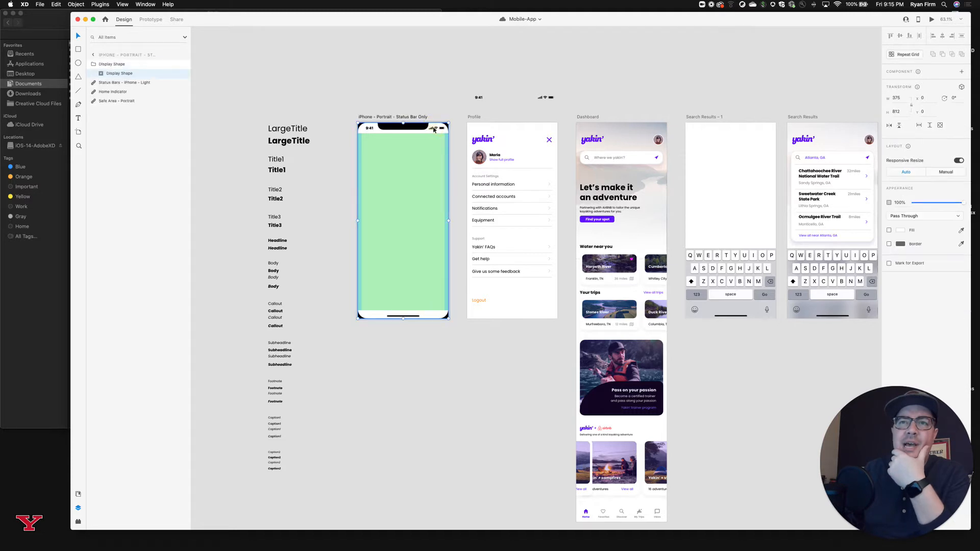
pyautogui.doubleClick(434, 129)
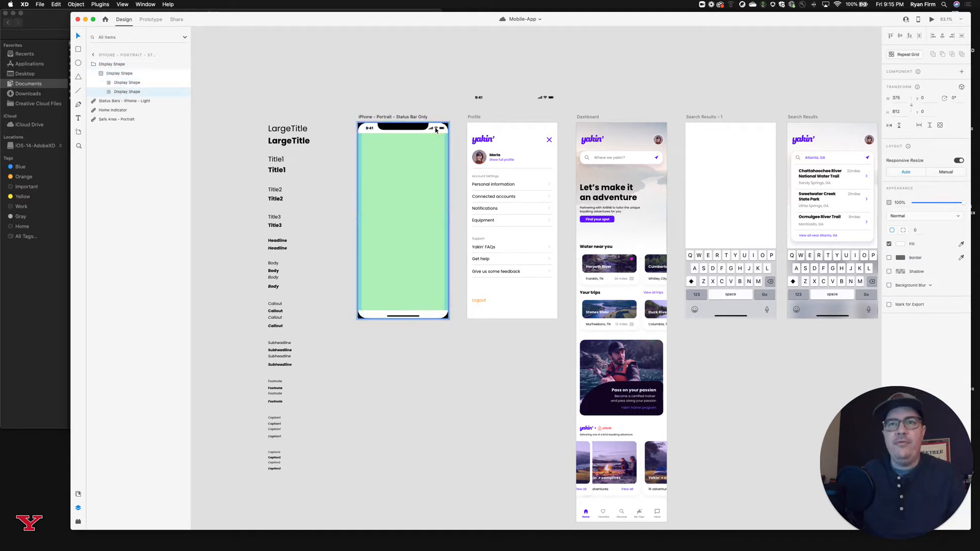
pyautogui.click(454, 98)
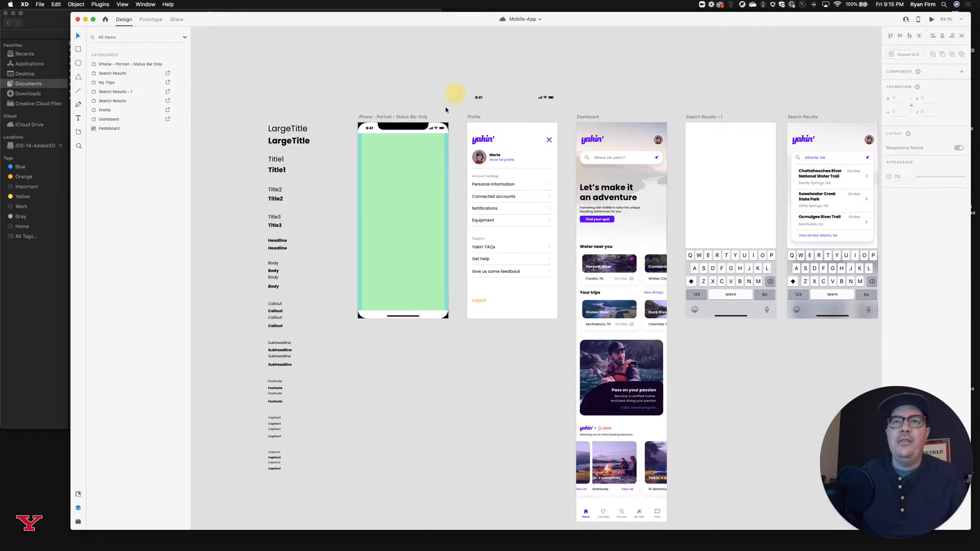
pyautogui.click(437, 128)
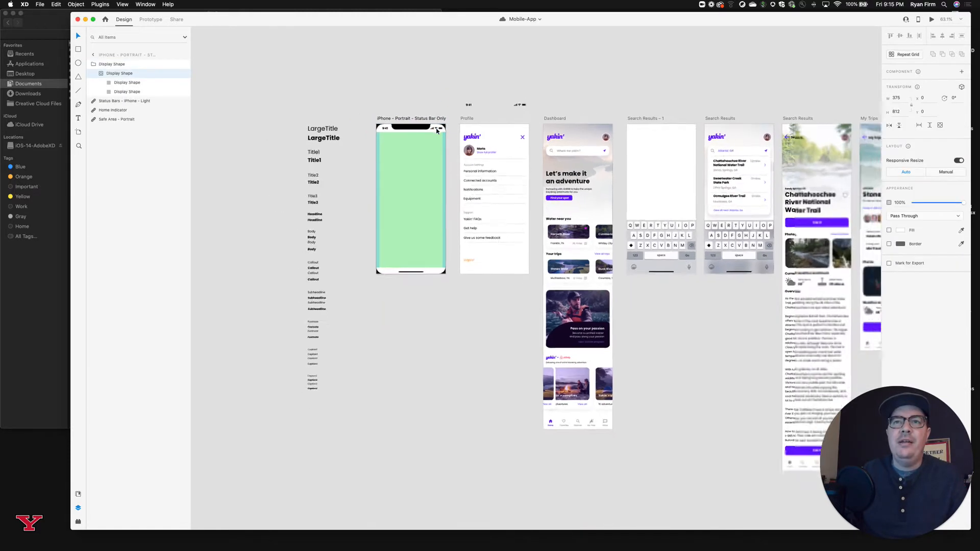
pyautogui.scroll(5, 444, 129)
pyautogui.doubleClick(458, 129)
pyautogui.click(458, 129)
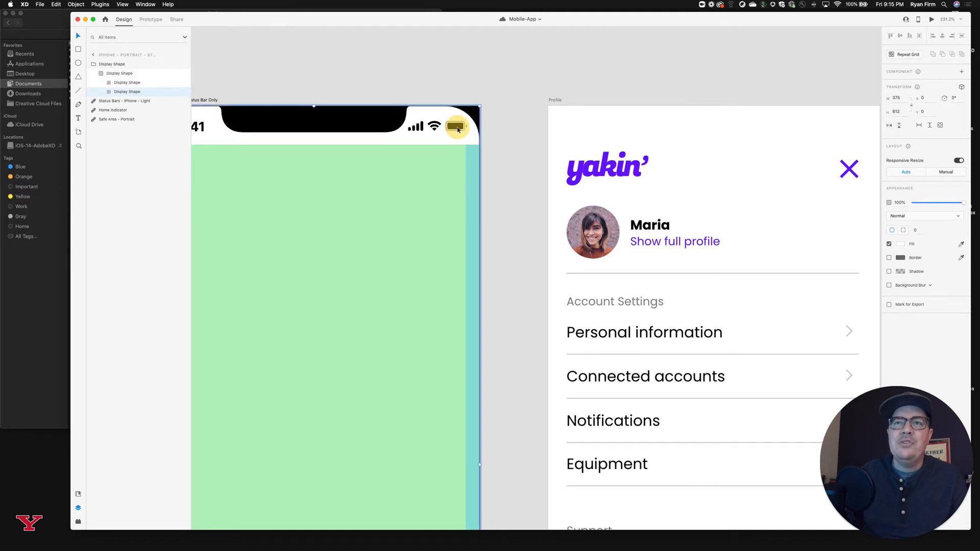
pyautogui.click(343, 79)
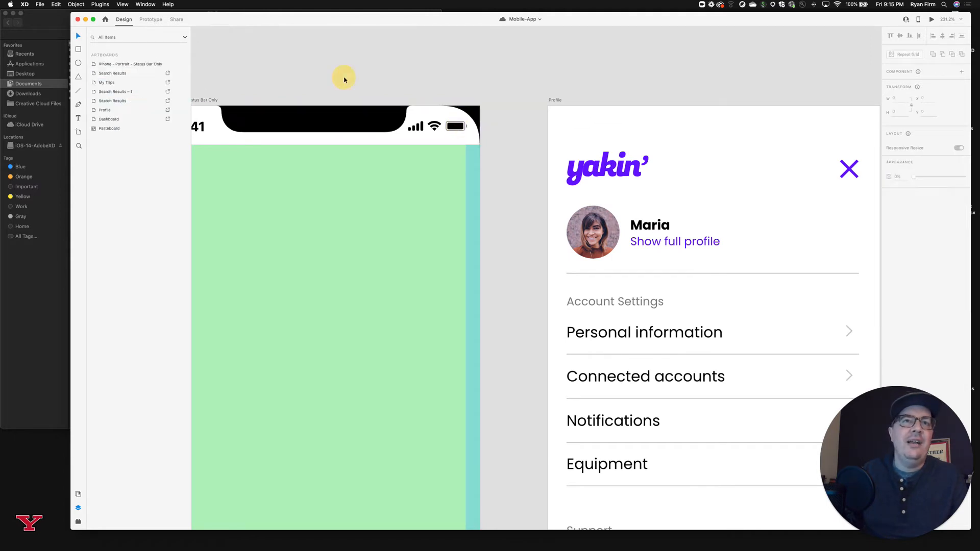
# Delete the Display Shape group covering the iPhone - Portrait - Status Bar Only artboard.
pyautogui.hscroll(-5, 327, 155)
pyautogui.click(374, 165)
pyautogui.moveTo(374, 165); pyautogui.dragTo(369, 158)
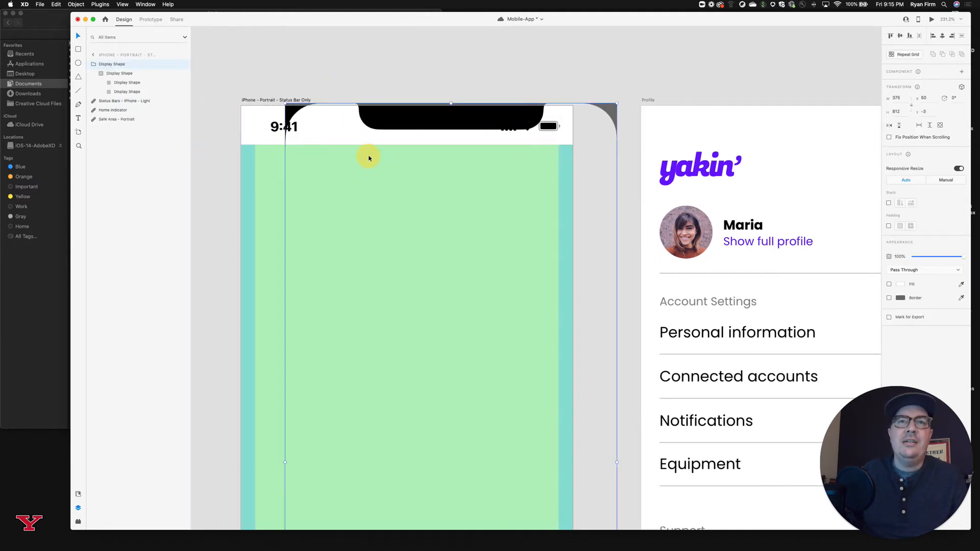
pyautogui.press('Delete')
# Copy the light iPhone status bar component from the iPhone - Portrait - Status Bar Only artboard into the Profile artboard.
pyautogui.click(277, 129)
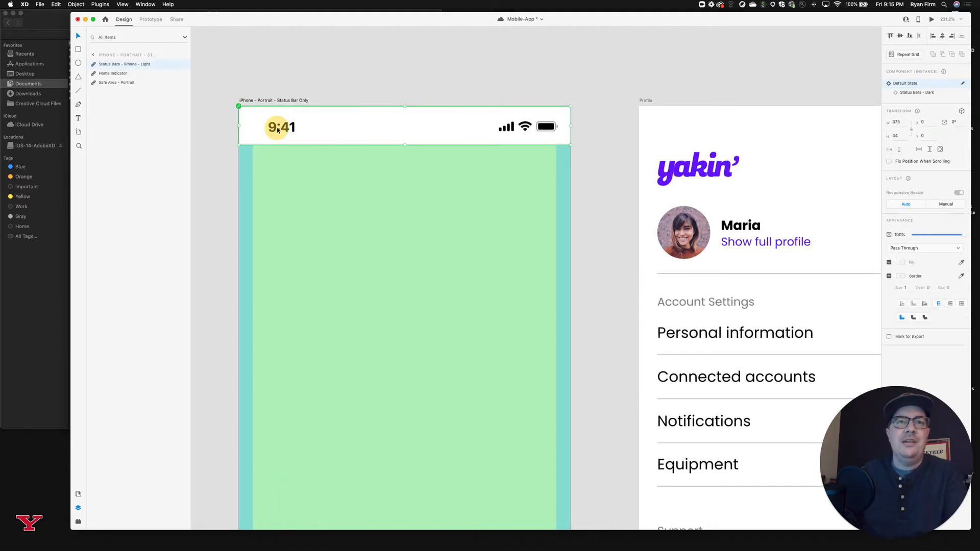
pyautogui.scroll(2, 313, 136)
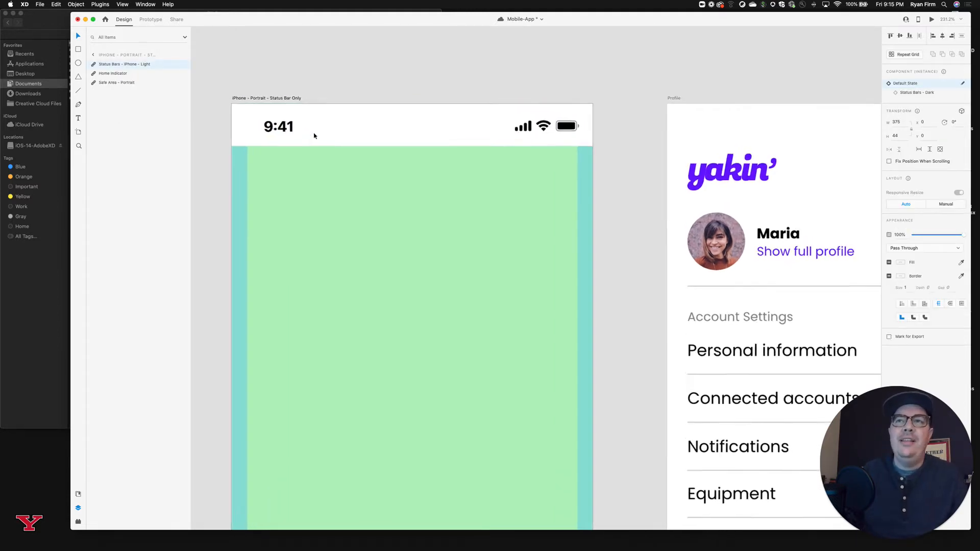
pyautogui.scroll(-5, 313, 135)
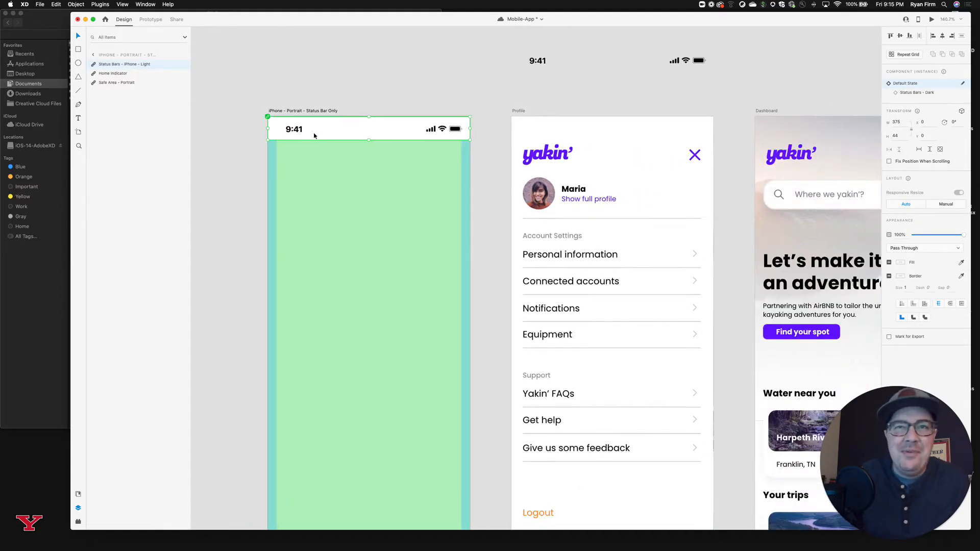
pyautogui.hscroll(3, 314, 135)
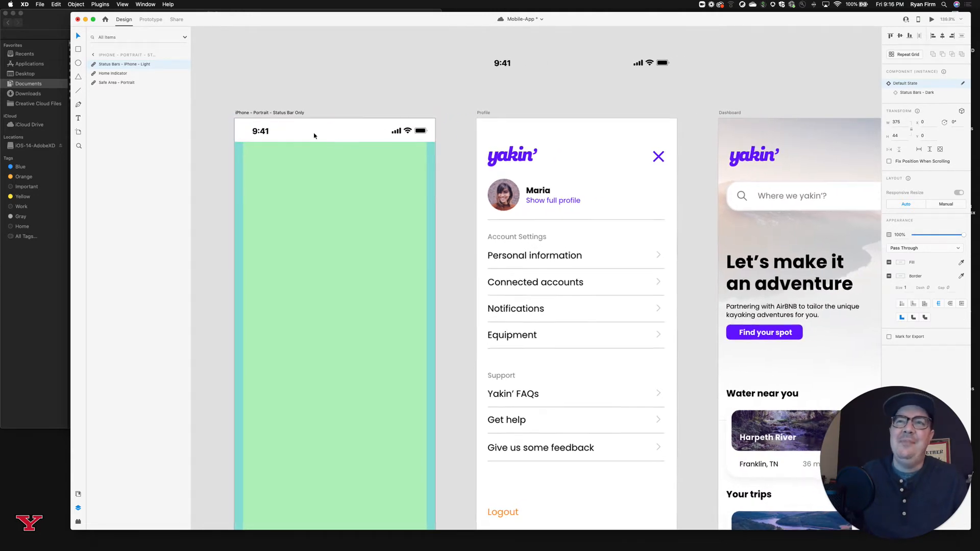
pyautogui.hscroll(1, 313, 136)
pyautogui.scroll(1, 314, 136)
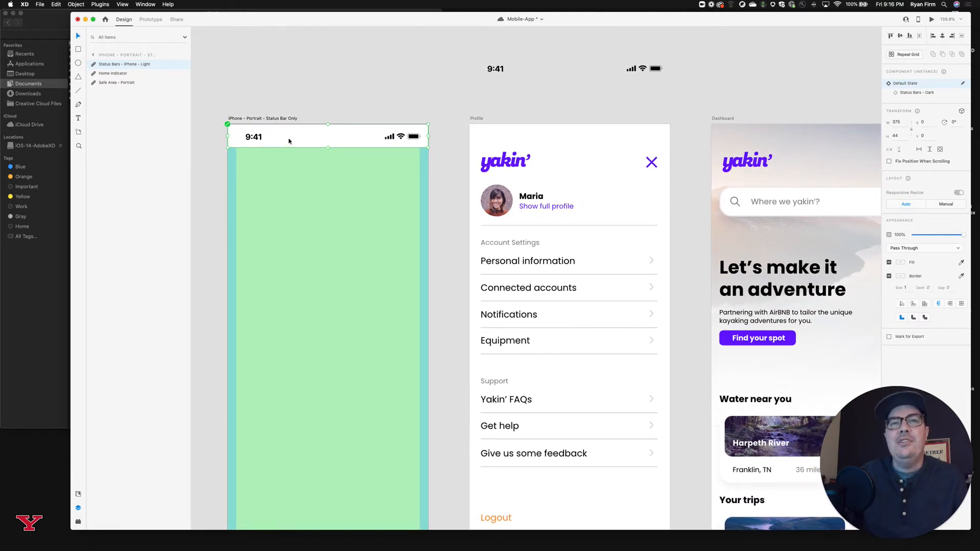
pyautogui.click(476, 119)
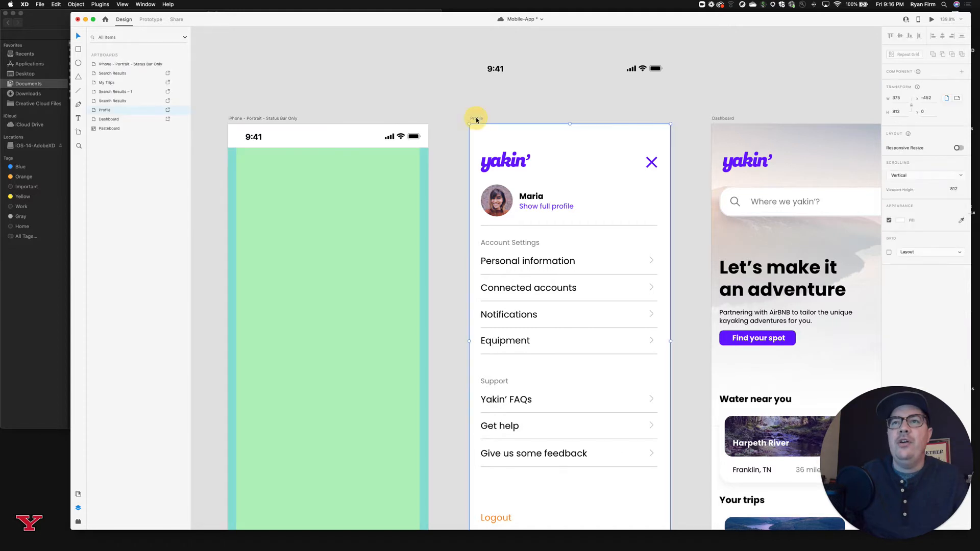
pyautogui.press('super+v')
pyautogui.click(618, 97)
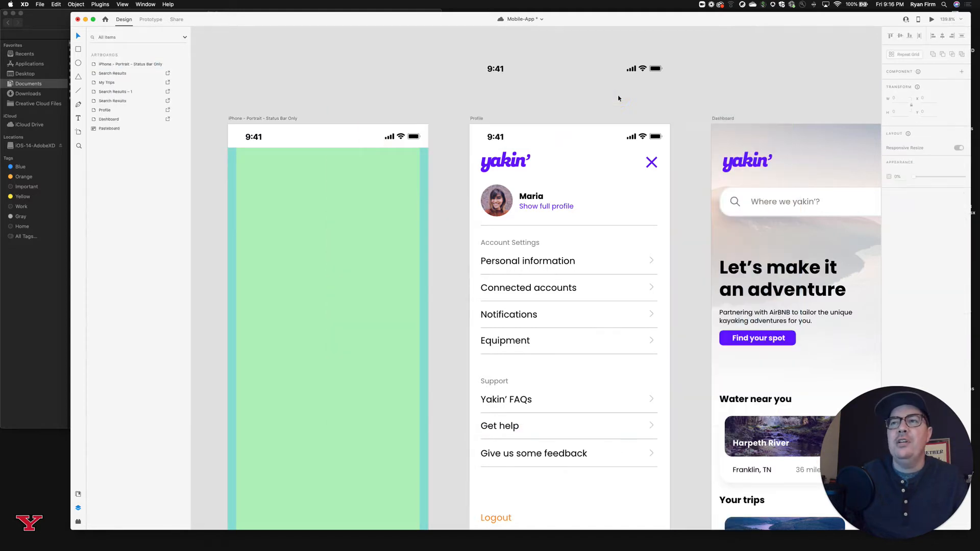
# Copy the status bar component from the Profile artboard into the Dashboard artboard.
pyautogui.hscroll(5, 618, 98)
pyautogui.click(391, 138)
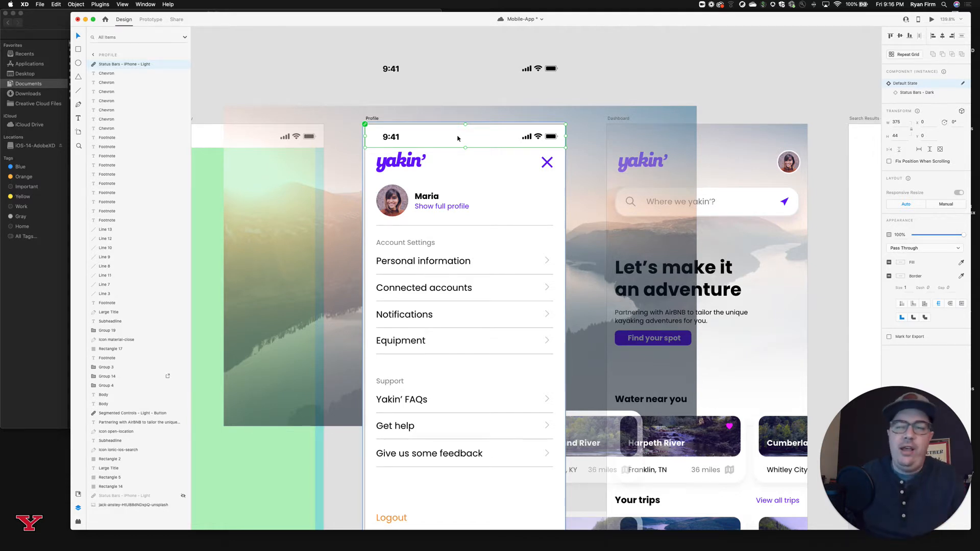
pyautogui.hscroll(-3, 458, 139)
pyautogui.hscroll(3, 457, 139)
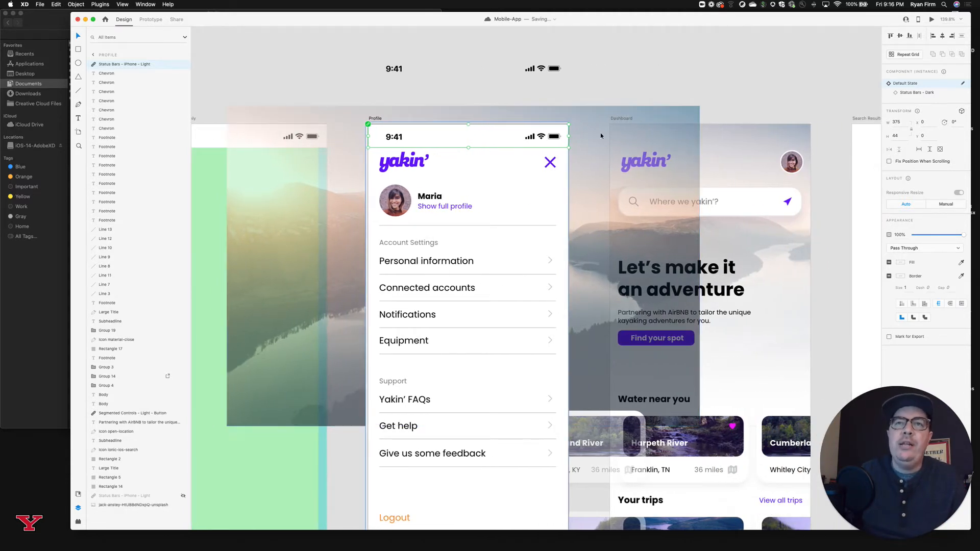
pyautogui.click(711, 102)
pyautogui.click(622, 121)
pyautogui.press('super+v')
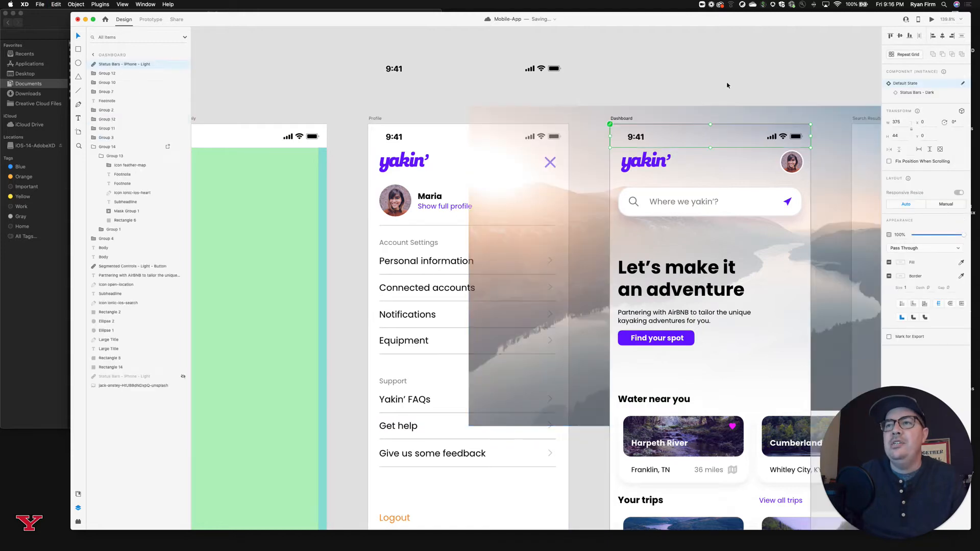
pyautogui.click(722, 87)
# Paste the copied light iPhone status bar component into the Search Results artboard showing the Atlanta, GA search.
pyautogui.hscroll(6, 720, 89)
pyautogui.click(680, 119)
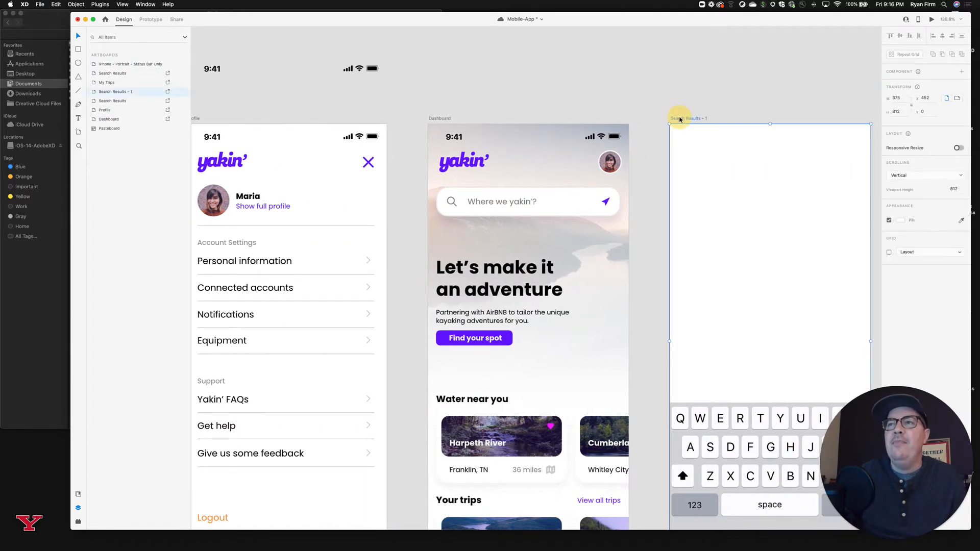
pyautogui.hscroll(10, 679, 120)
pyautogui.click(556, 119)
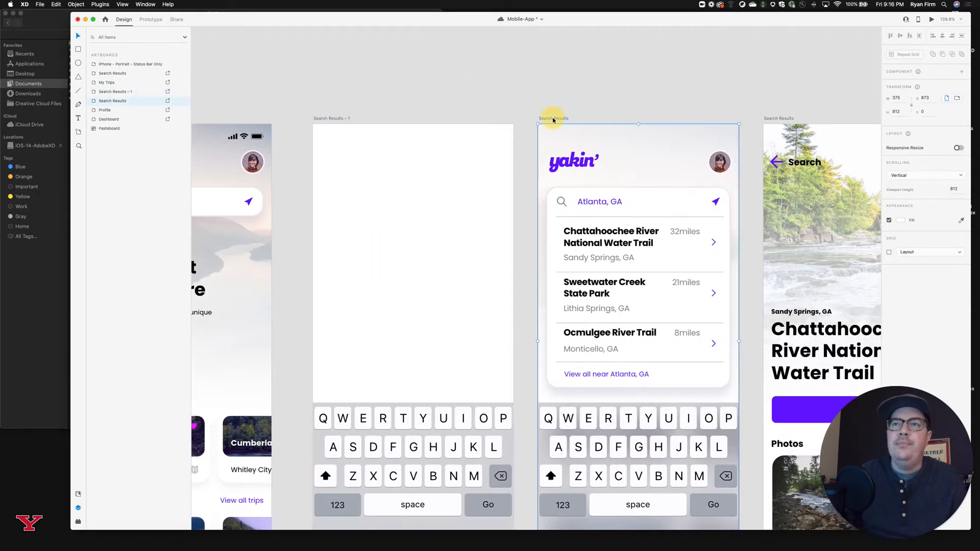
pyautogui.press('super+v')
# Paste the status bar component into the Search Results artboard for the Chattahoochee River and into the My Trips artboard.
pyautogui.hscroll(7, 657, 97)
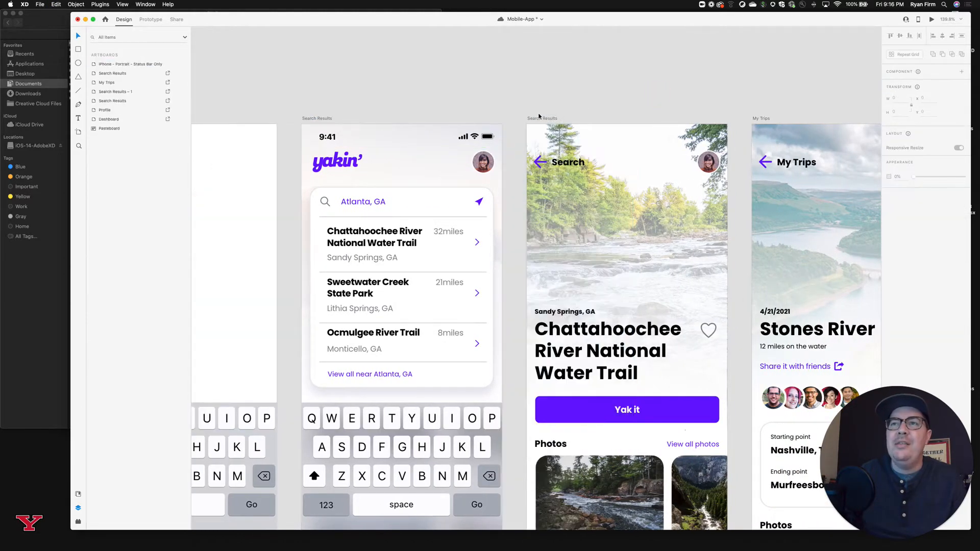
pyautogui.click(540, 118)
pyautogui.press('super+v')
pyautogui.click(677, 95)
pyautogui.hscroll(6, 677, 96)
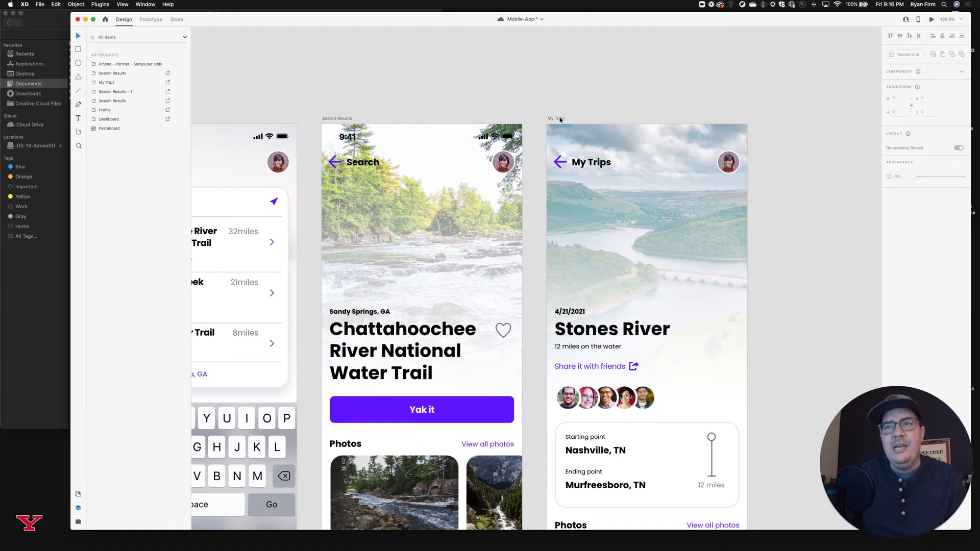
pyautogui.click(560, 119)
pyautogui.press('super+v')
pyautogui.click(654, 90)
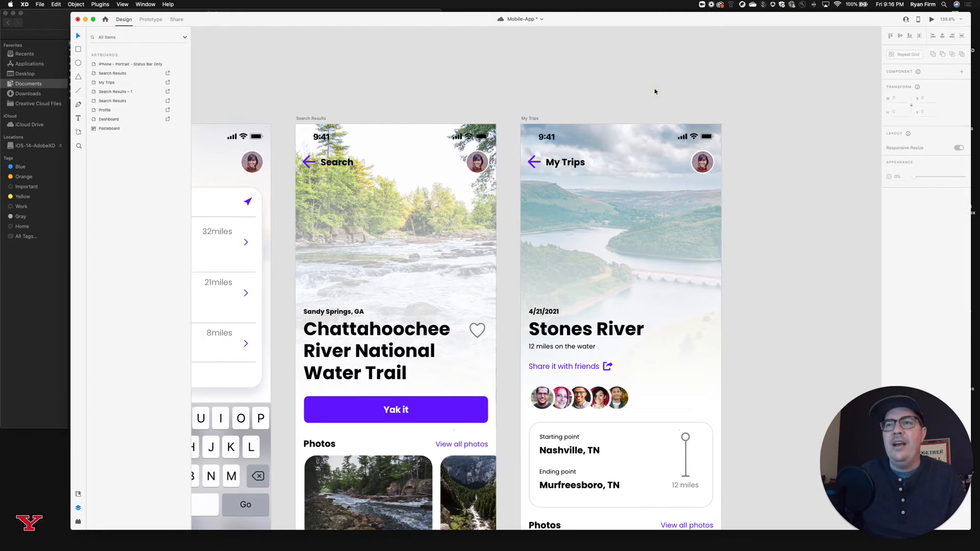
# Examine how the status bars sit over the background images on the artboards from My Trips back to Dashboard.
pyautogui.hscroll(1, 654, 89)
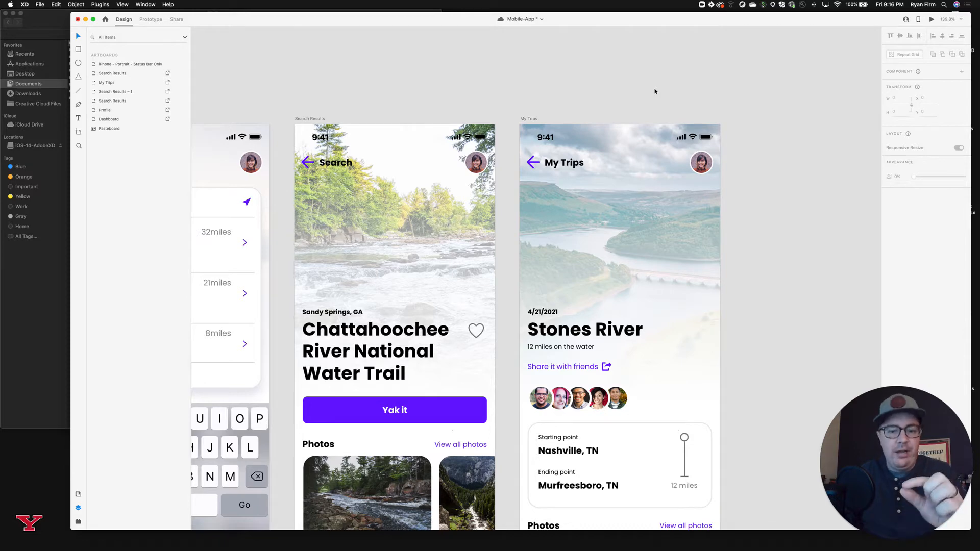
pyautogui.doubleClick(693, 137)
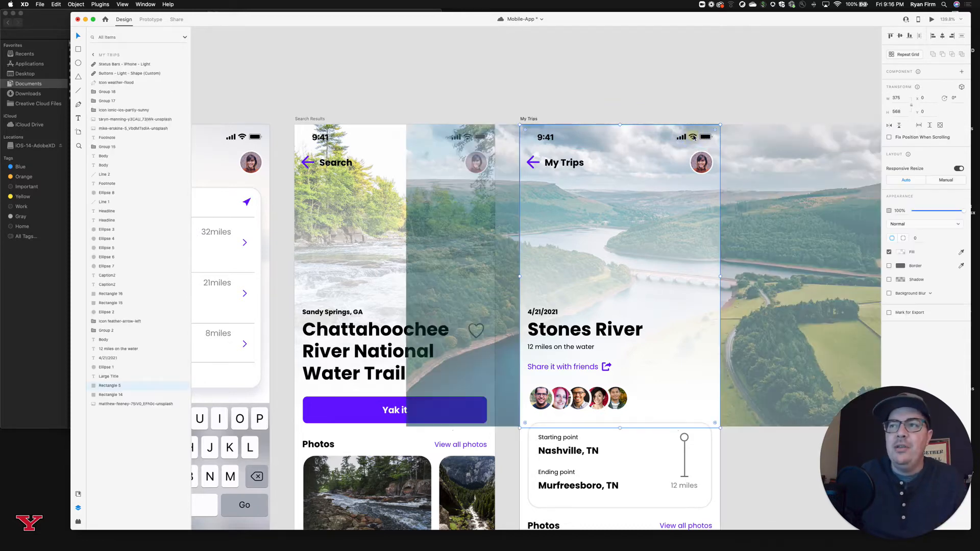
pyautogui.click(689, 94)
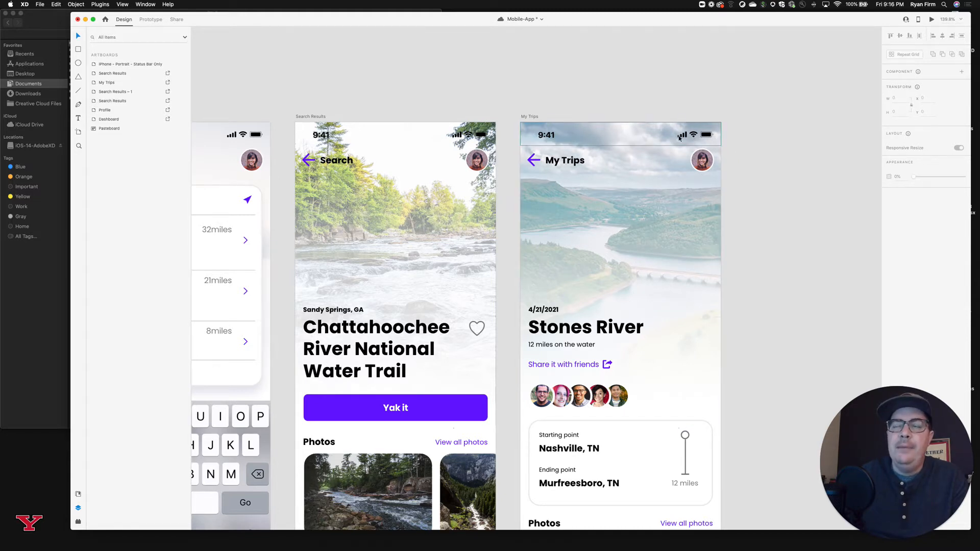
pyautogui.hscroll(-10, 695, 109)
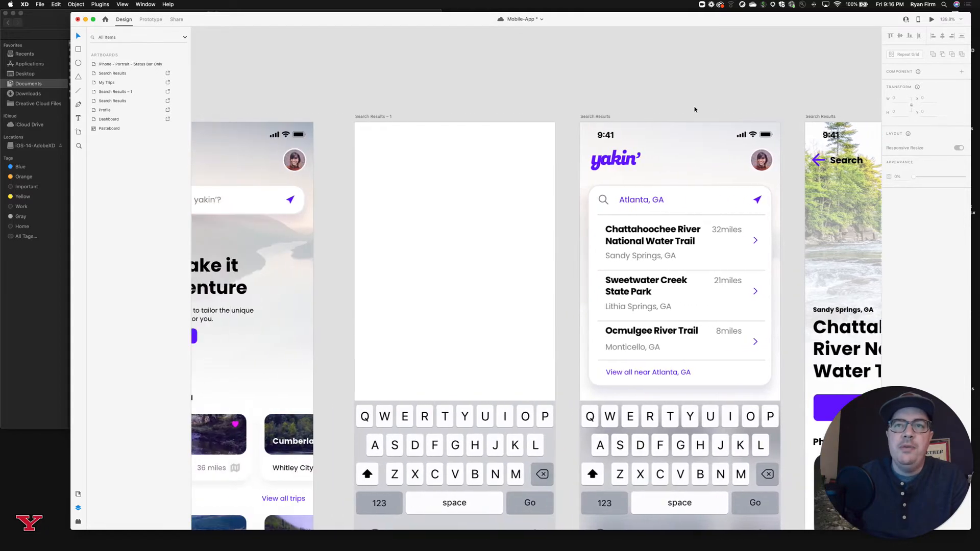
pyautogui.hscroll(-8, 695, 109)
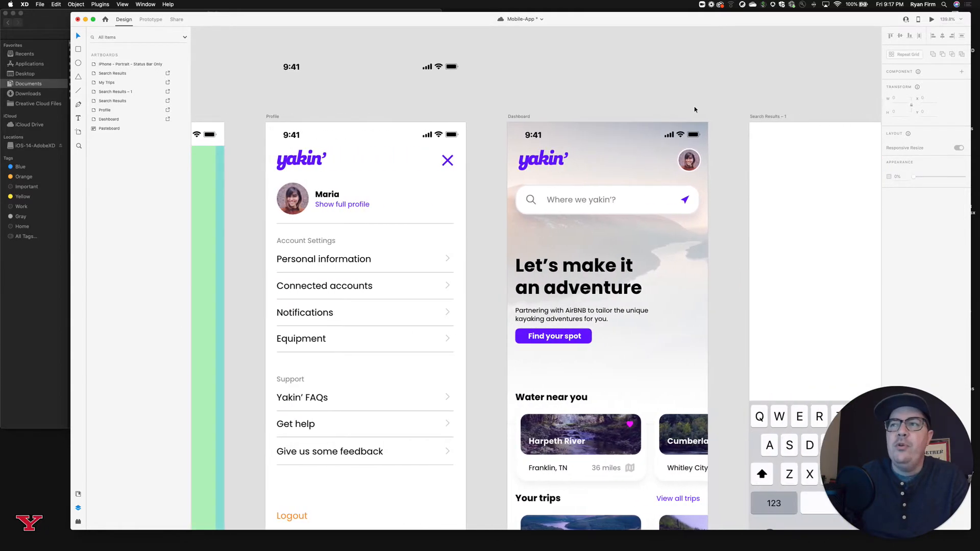
pyautogui.hscroll(1, 695, 109)
pyautogui.click(656, 139)
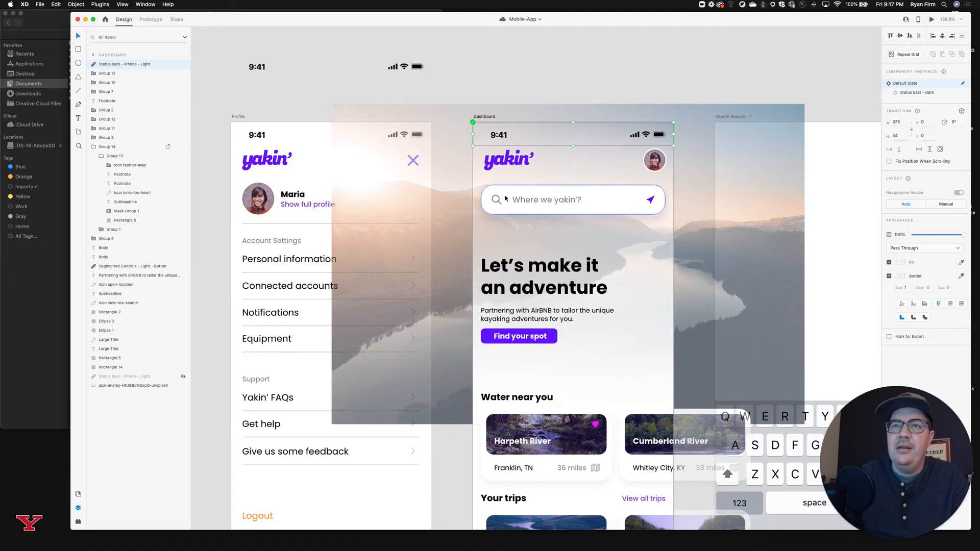
pyautogui.click(613, 68)
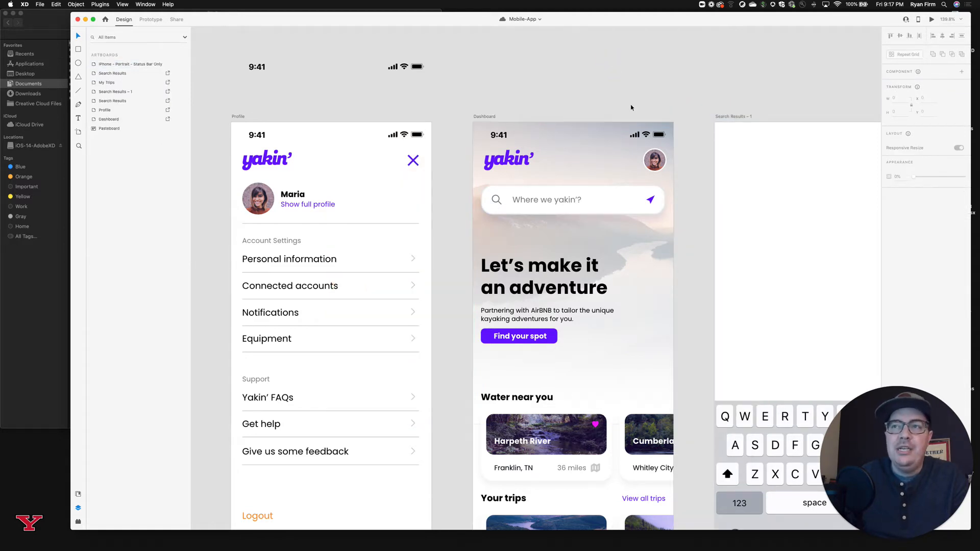
pyautogui.click(663, 137)
pyautogui.click(674, 93)
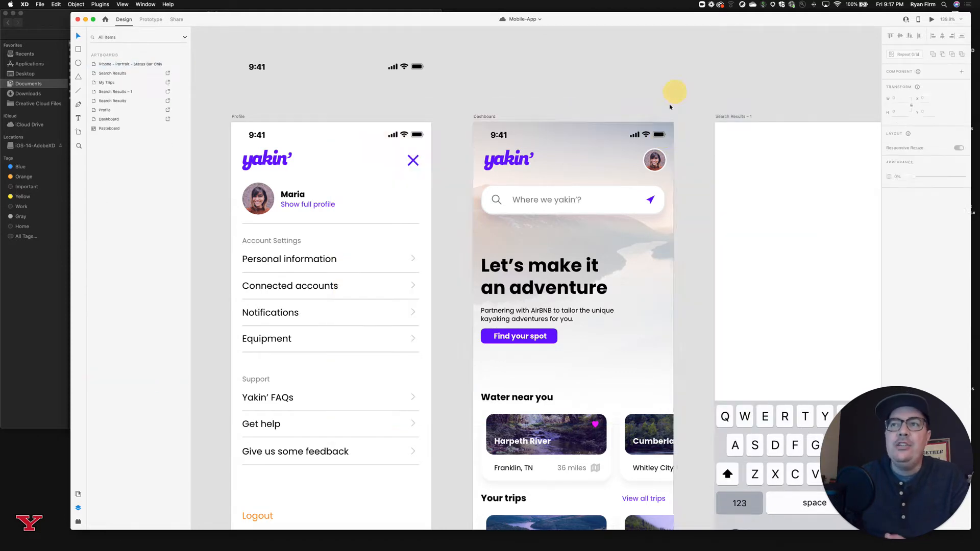
# Delete the status bar components from the Dashboard, Profile and Atlanta, GA Search Results artboards.
pyautogui.click(656, 137)
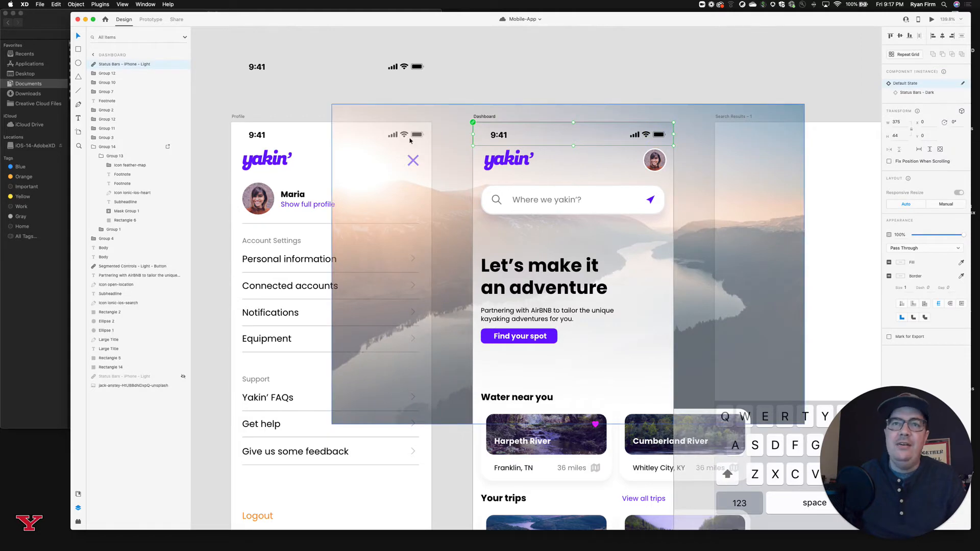
pyautogui.click(255, 137)
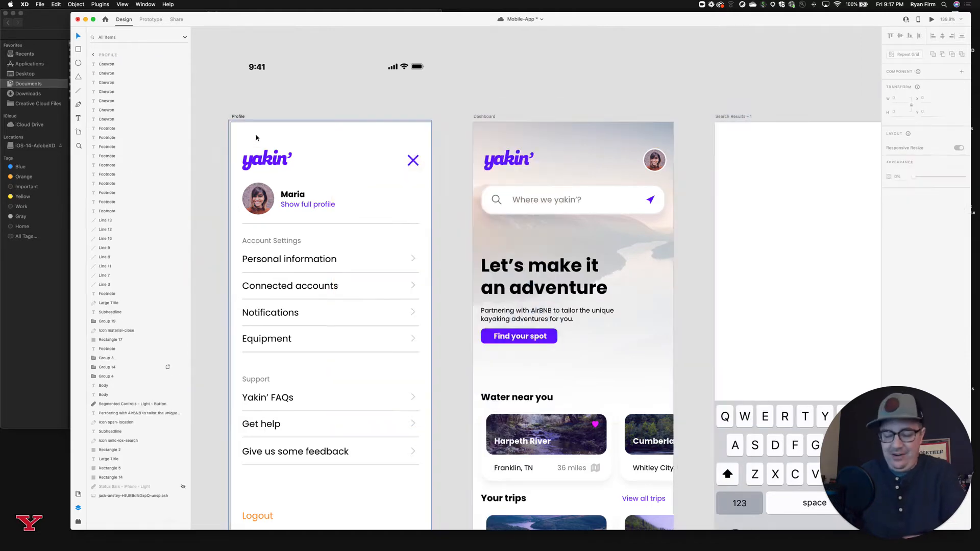
pyautogui.scroll(-5, 256, 138)
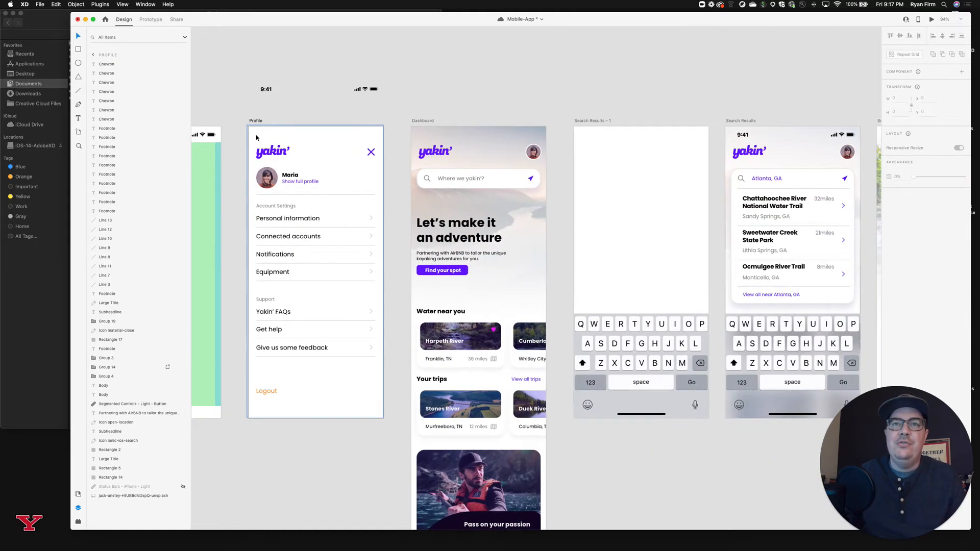
pyautogui.hscroll(3, 564, 144)
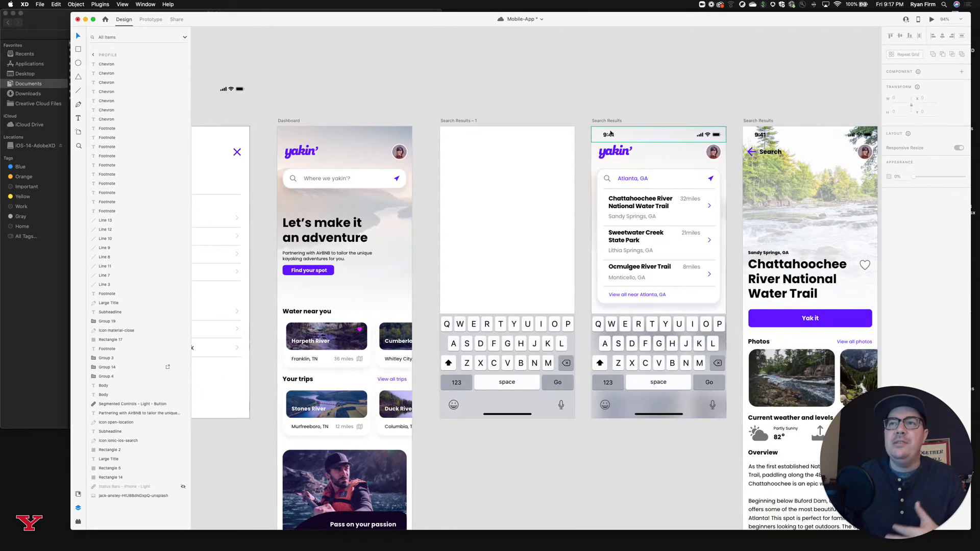
pyautogui.click(610, 137)
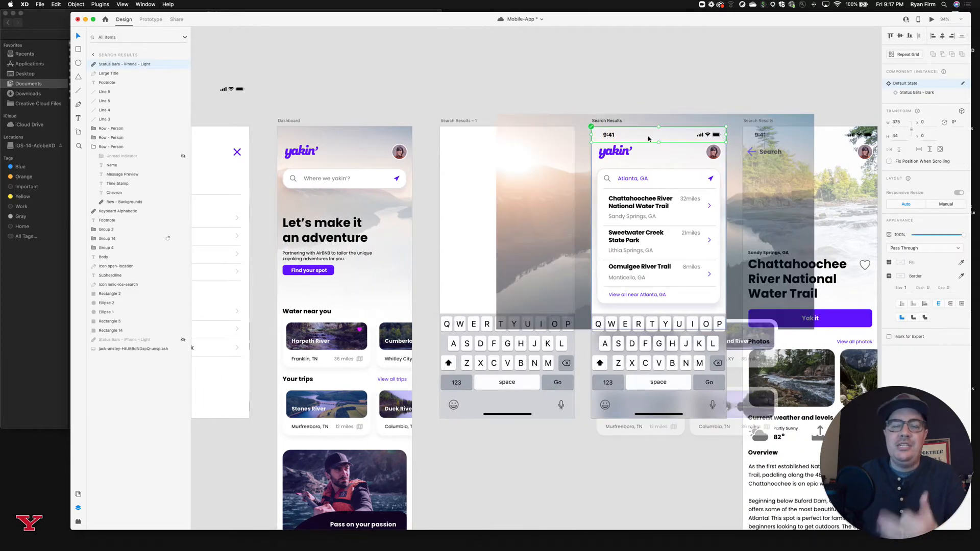
pyautogui.hscroll(-1, 648, 139)
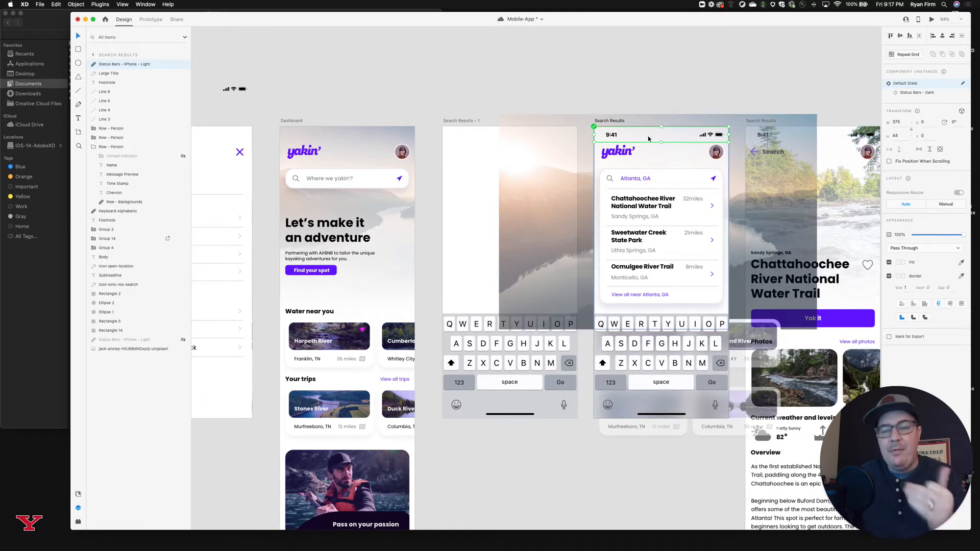
pyautogui.press('Delete')
# Delete the status bar components from the Chattahoochee River Search Results artboard and the My Trips artboard.
pyautogui.hscroll(4, 649, 139)
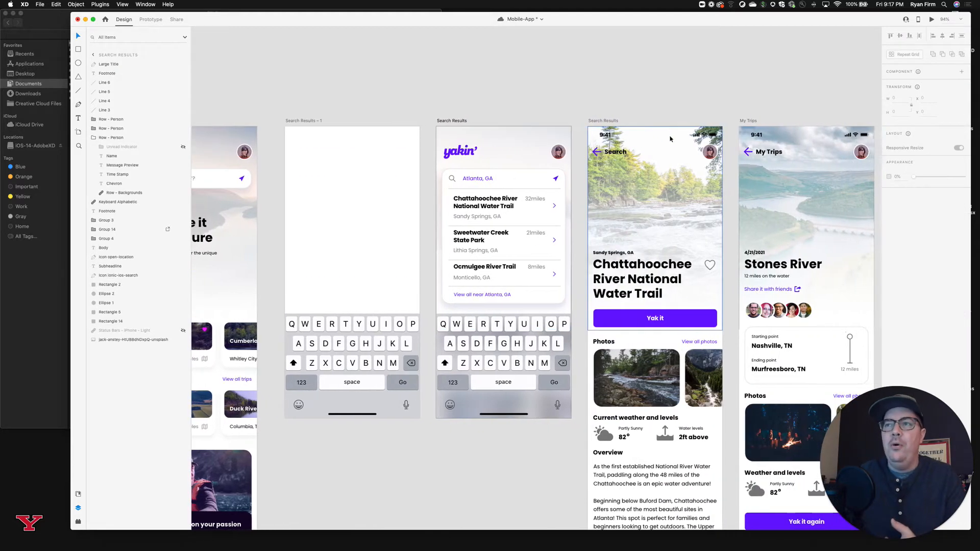
pyautogui.click(702, 137)
pyautogui.press('Delete')
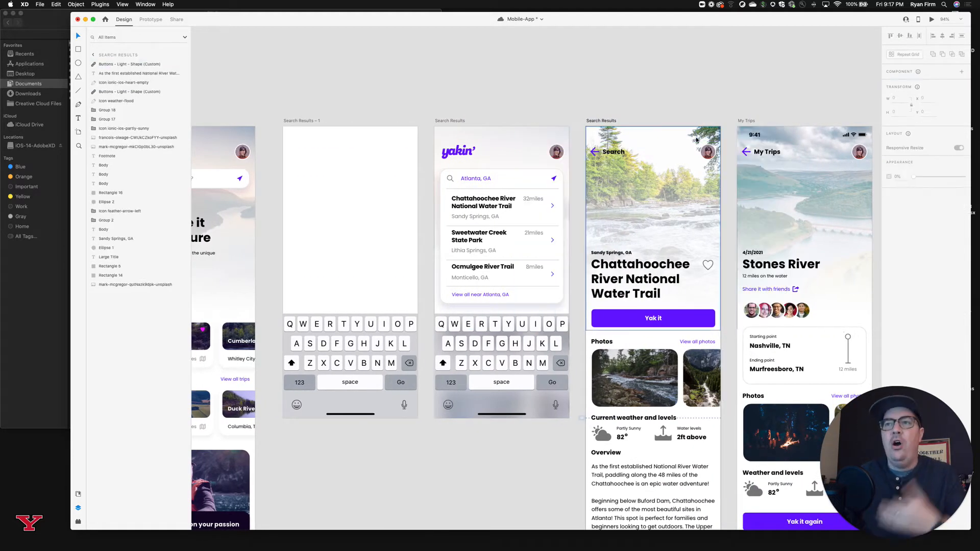
pyautogui.click(755, 137)
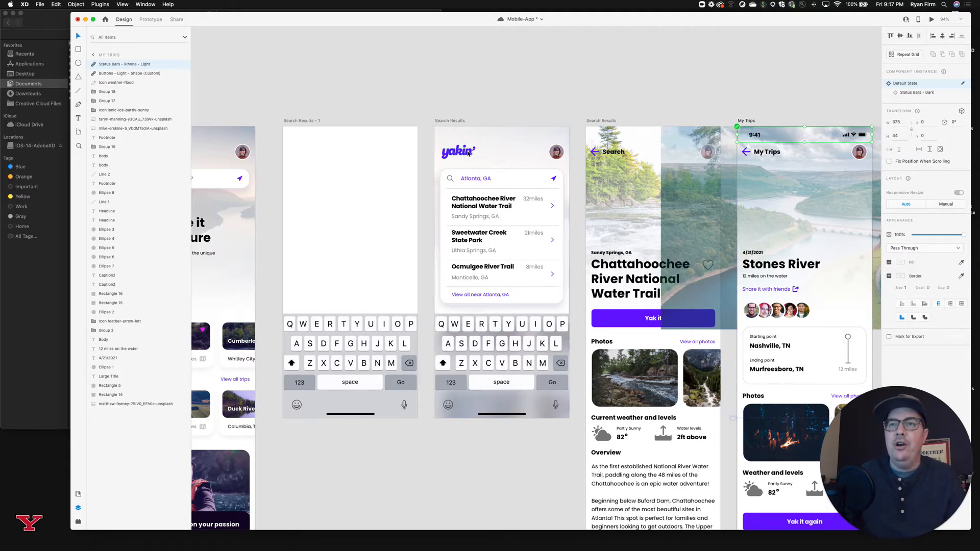
pyautogui.hscroll(5, 802, 143)
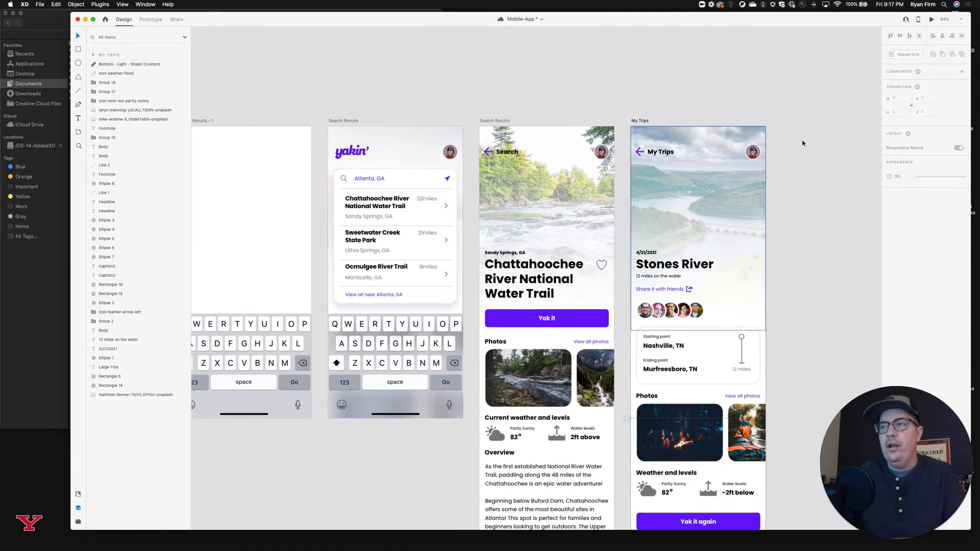
pyautogui.click(579, 107)
# Examine the Layout Margins - Compact Width group inside the Safe Area - Portrait component on the iPhone - Portrait - Status Bar Only artboard.
pyautogui.hscroll(-15, 579, 110)
pyautogui.hscroll(-5, 579, 110)
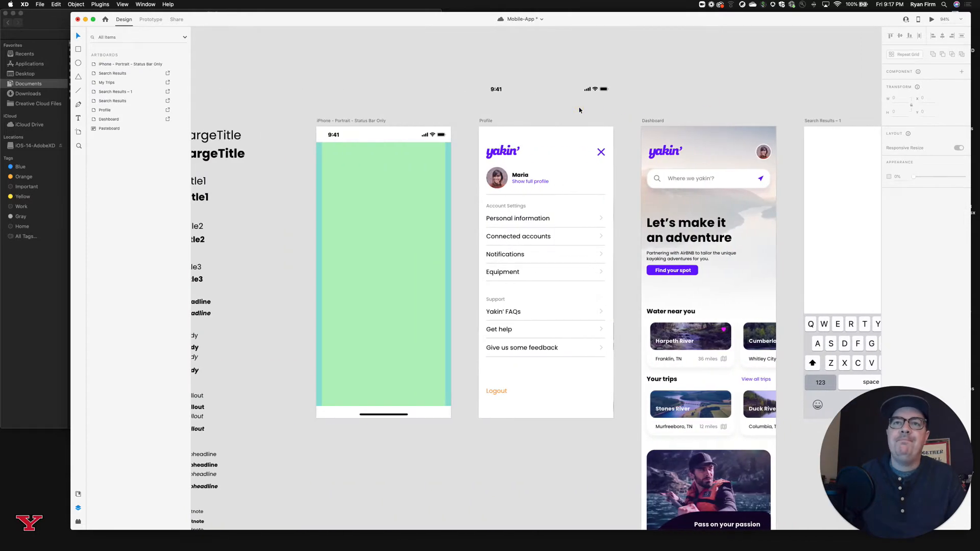
pyautogui.click(493, 154)
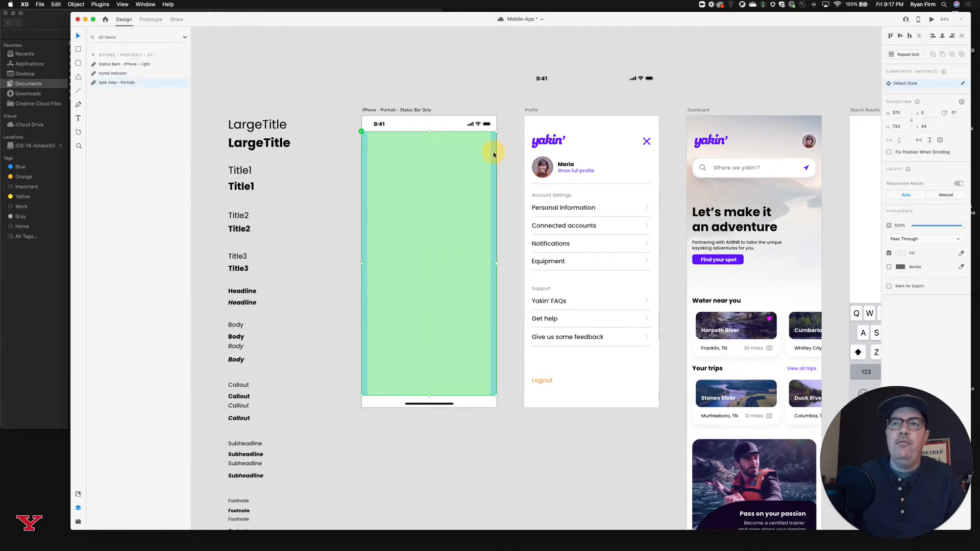
pyautogui.doubleClick(494, 154)
pyautogui.moveTo(493, 153); pyautogui.dragTo(496, 154)
pyautogui.scroll(-1, 496, 155)
pyautogui.hscroll(-2, 496, 155)
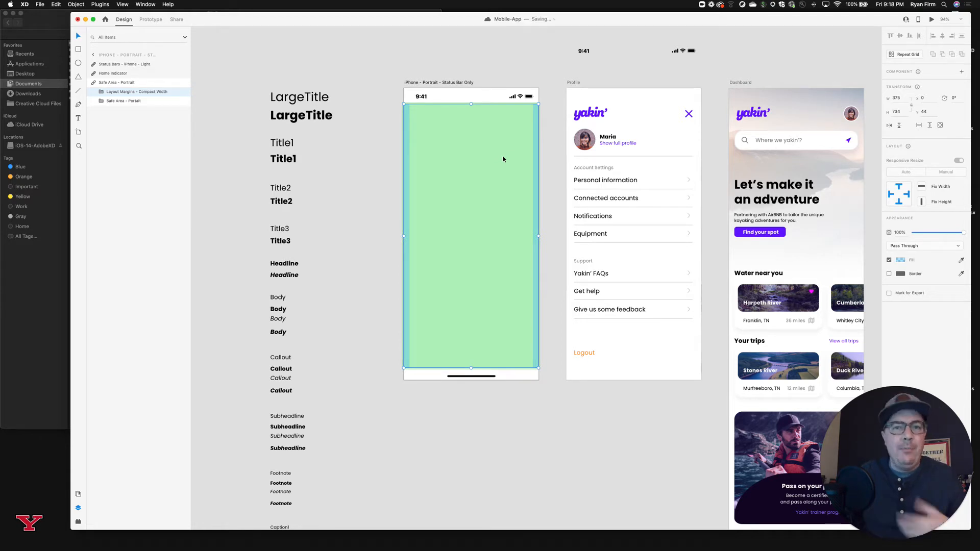
pyautogui.moveTo(537, 112); pyautogui.dragTo(536, 111)
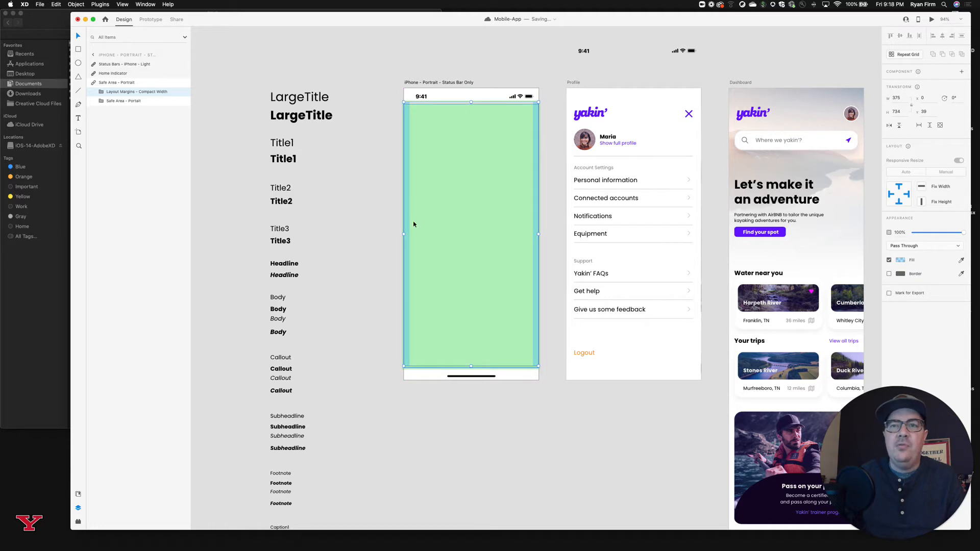
pyautogui.click(405, 204)
pyautogui.click(577, 84)
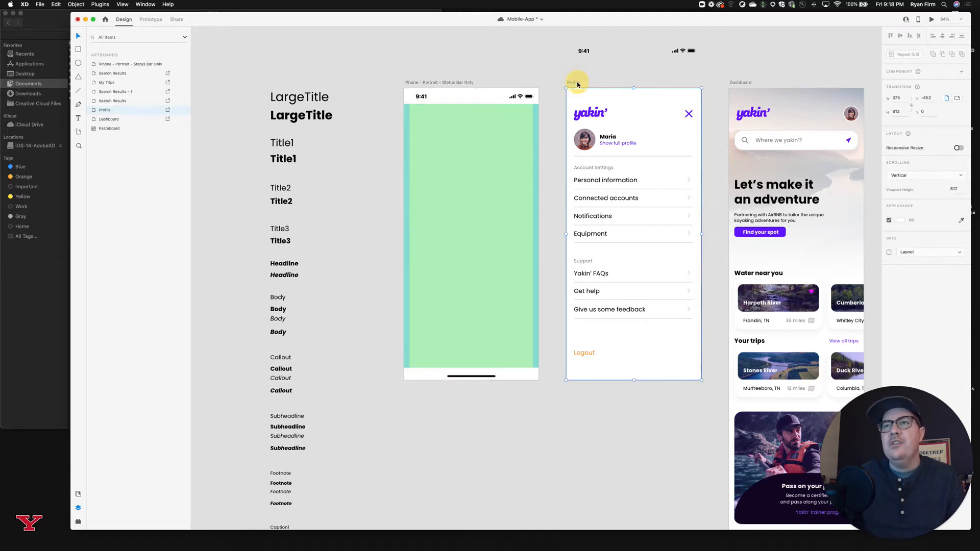
# Copy the Safe Area - Portrait component from the iPhone - Portrait - Status Bar Only artboard into the Profile artboard.
pyautogui.click(537, 114)
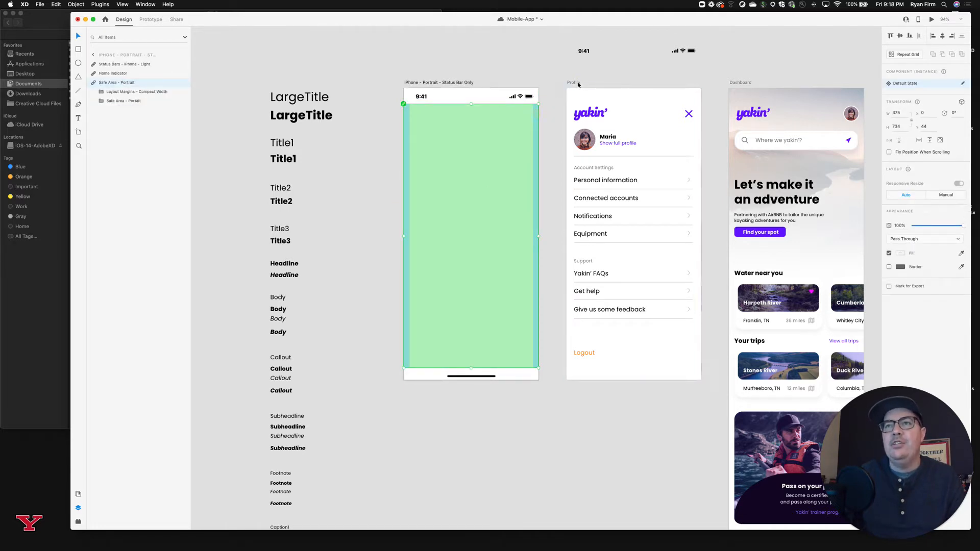
pyautogui.click(577, 84)
pyautogui.press('super+v')
pyautogui.click(736, 60)
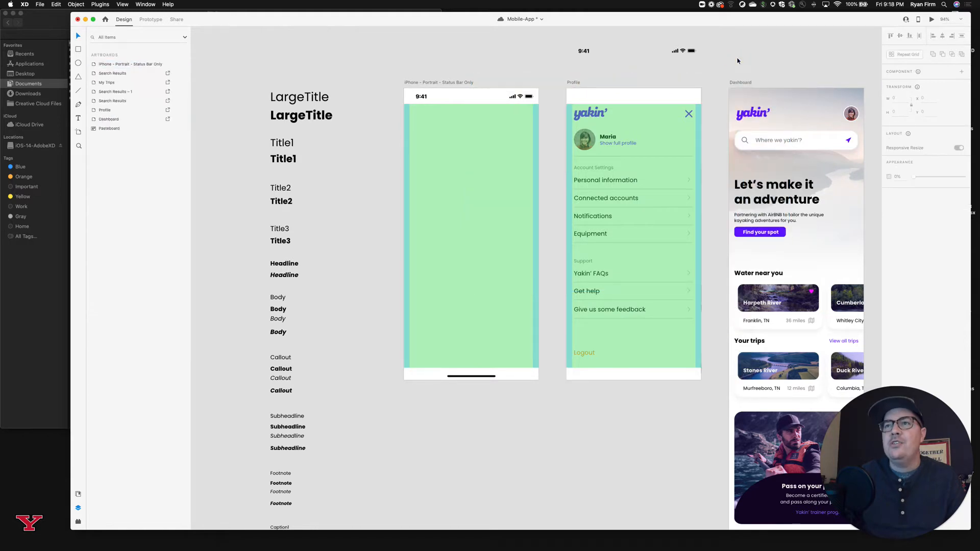
# Paste the Safe Area - Portrait component into the Dashboard artboard and check the screen content against its margins.
pyautogui.hscroll(5, 737, 61)
pyautogui.click(654, 82)
pyautogui.press('super+v')
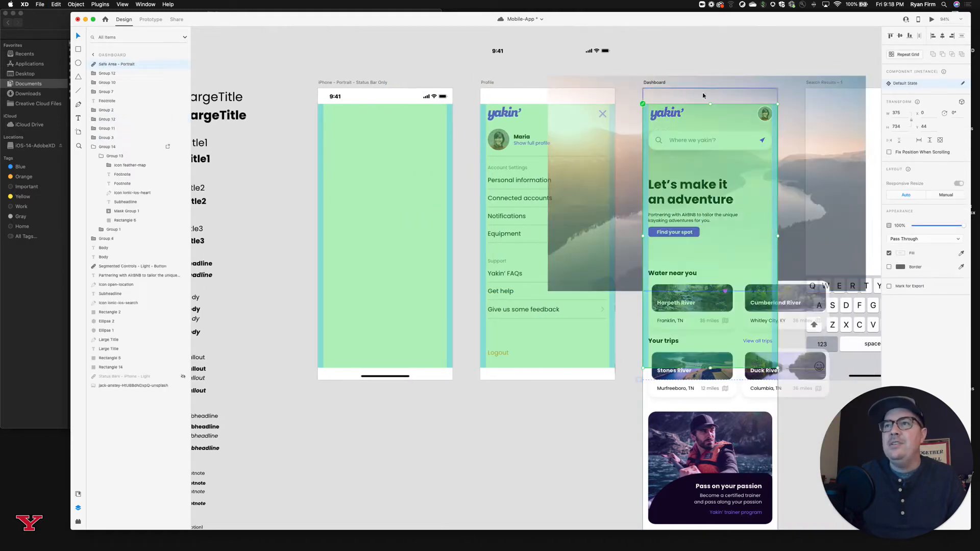
pyautogui.click(767, 46)
pyautogui.hscroll(8, 767, 59)
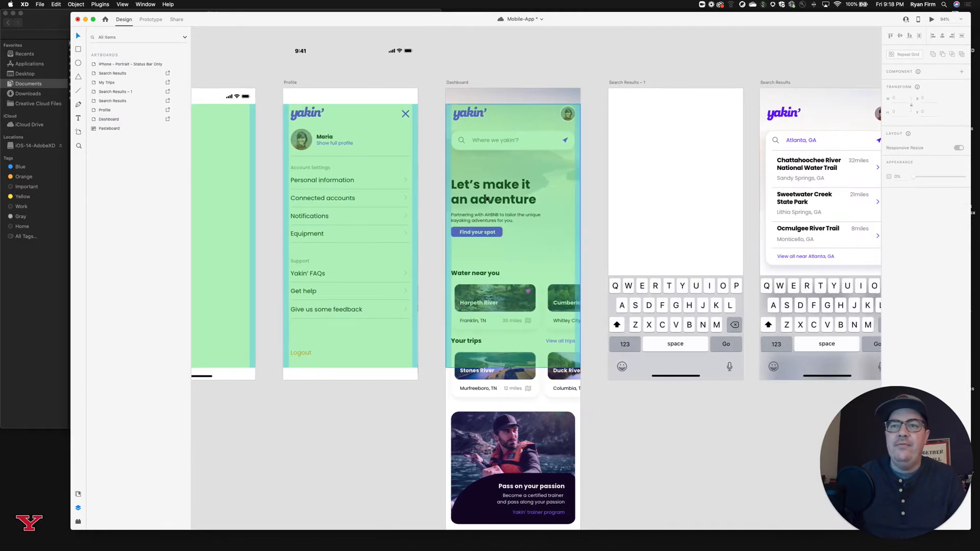
pyautogui.scroll(5, 486, 199)
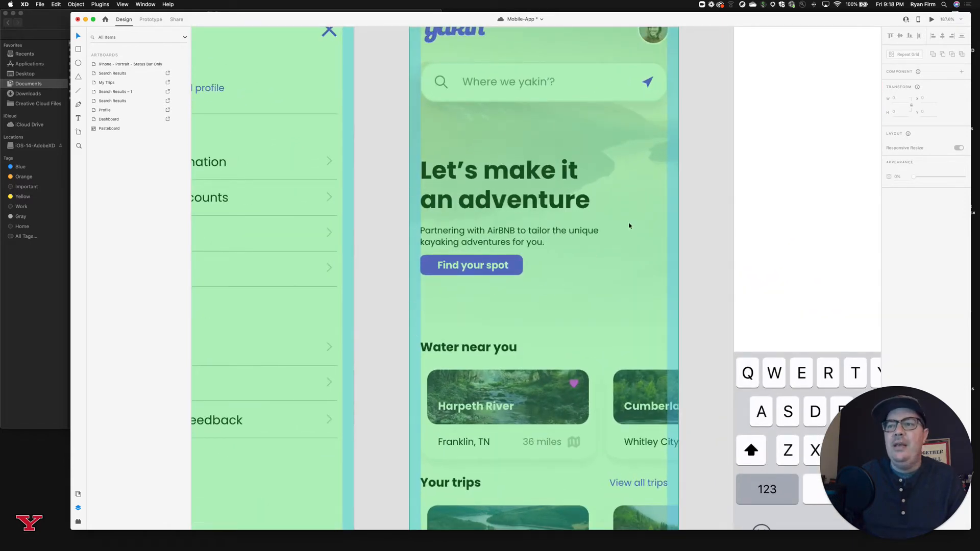
pyautogui.scroll(-5, 629, 226)
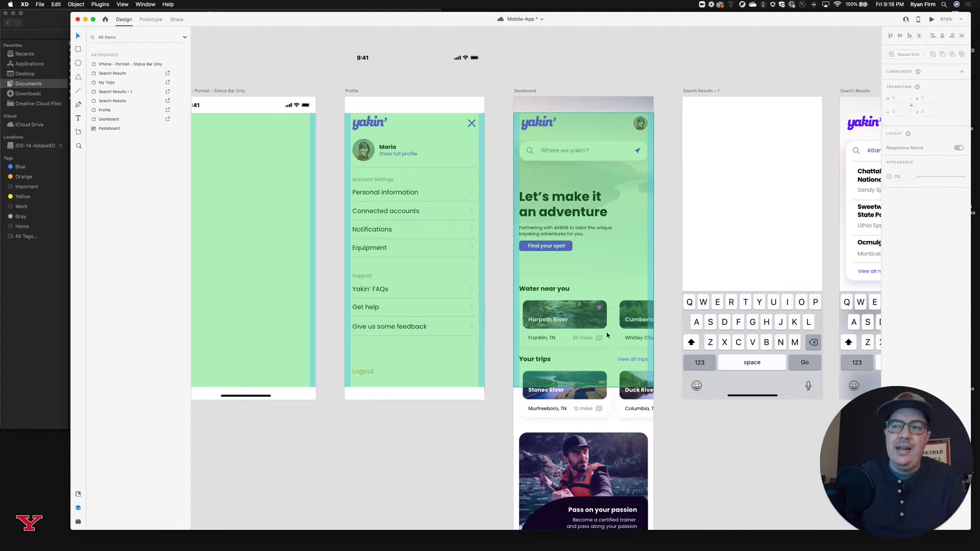
pyautogui.scroll(-1, 619, 332)
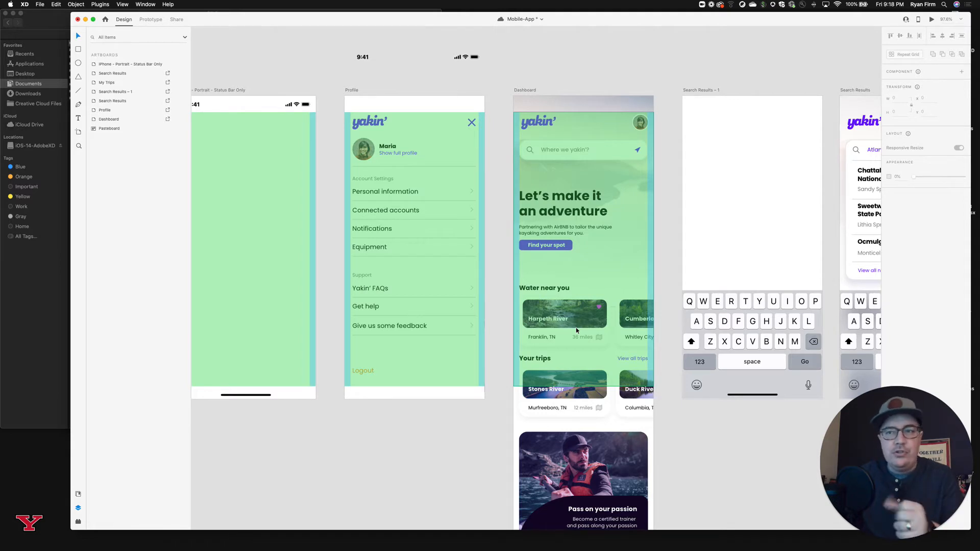
# Paste the Safe Area - Portrait component into the Atlanta, GA Search Results artboard and check its content against the margins.
pyautogui.click(626, 228)
pyautogui.click(780, 76)
pyautogui.hscroll(10, 780, 77)
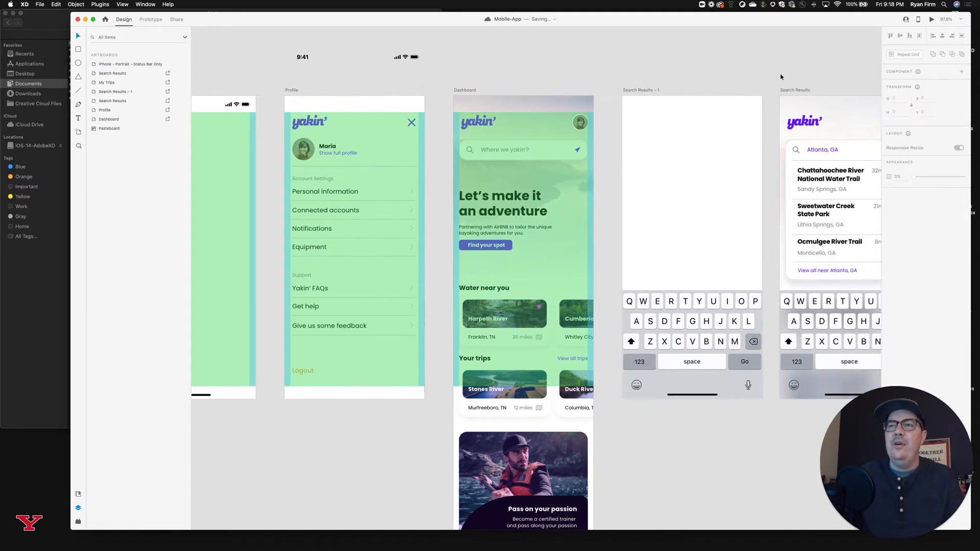
pyautogui.click(597, 91)
pyautogui.press('super+v')
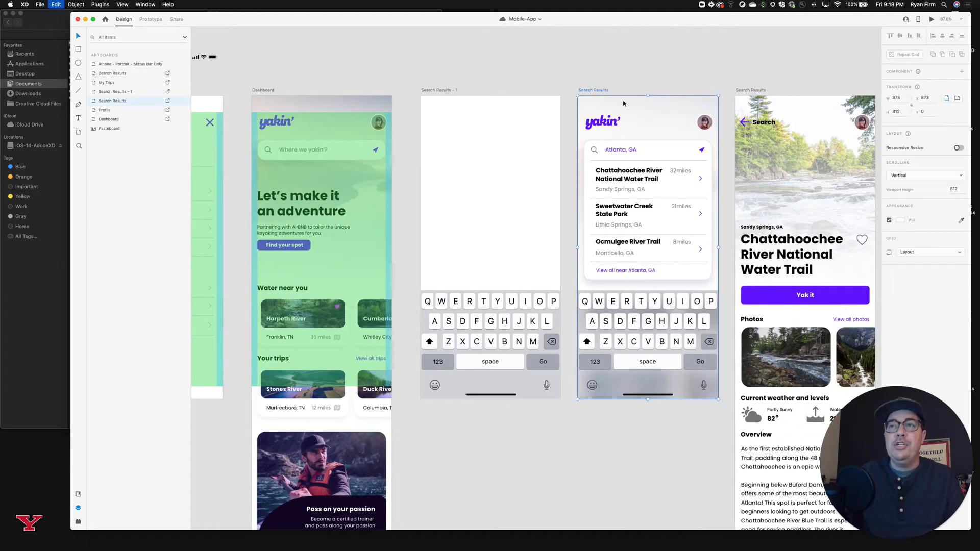
pyautogui.hscroll(1, 654, 94)
pyautogui.click(708, 67)
pyautogui.scroll(3, 665, 153)
pyautogui.scroll(5, 665, 153)
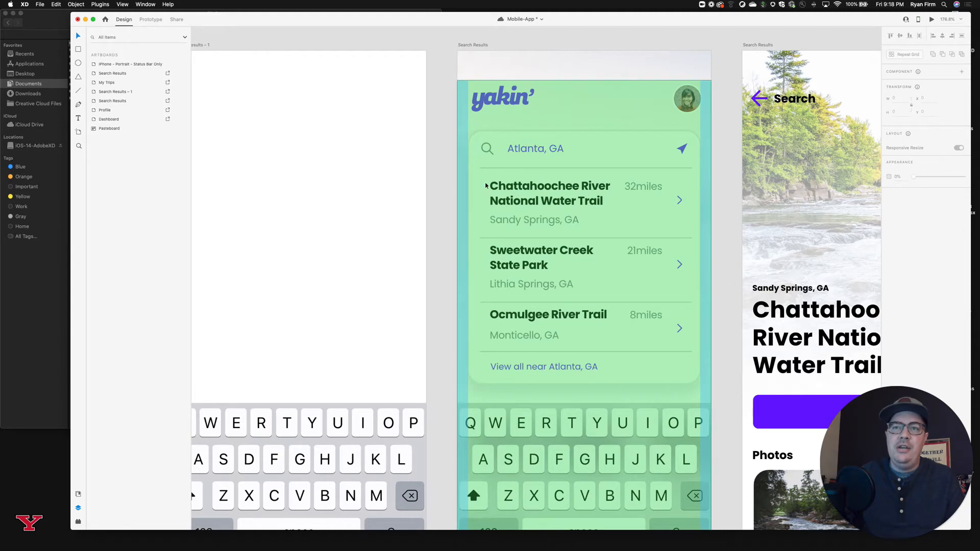
pyautogui.hscroll(3, 623, 154)
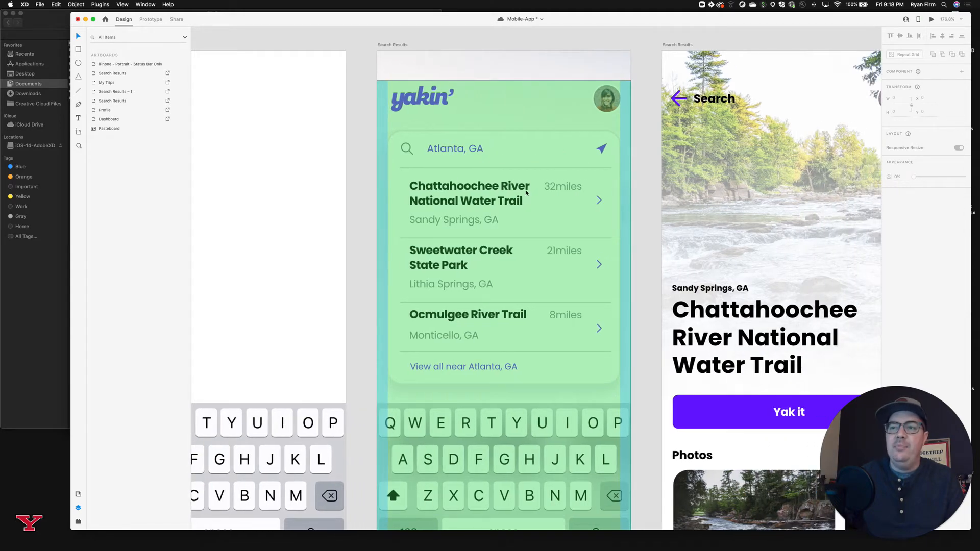
pyautogui.hscroll(7, 525, 192)
# Paste the Safe Area - Portrait component into the Chattahoochee River Search Results artboard and the My Trips artboard.
pyautogui.click(485, 45)
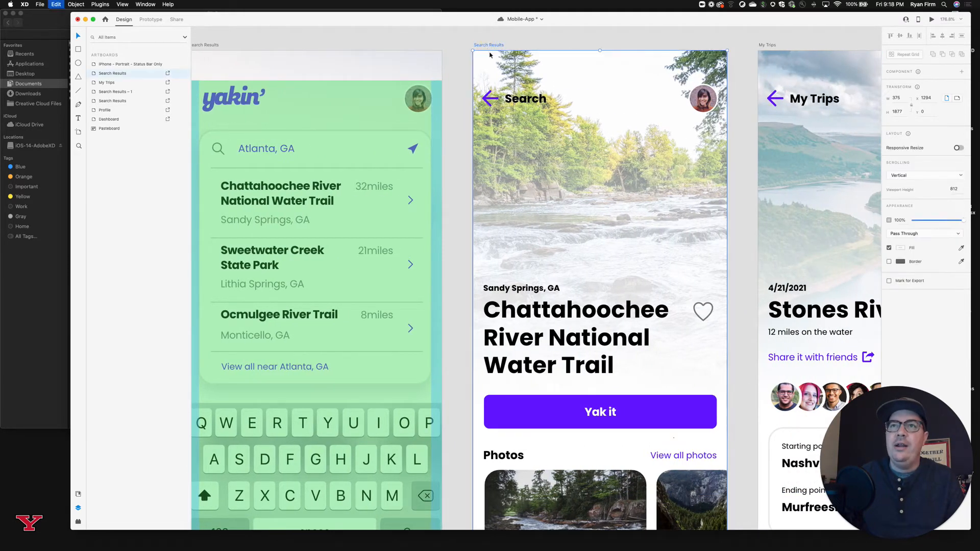
pyautogui.press('super+v')
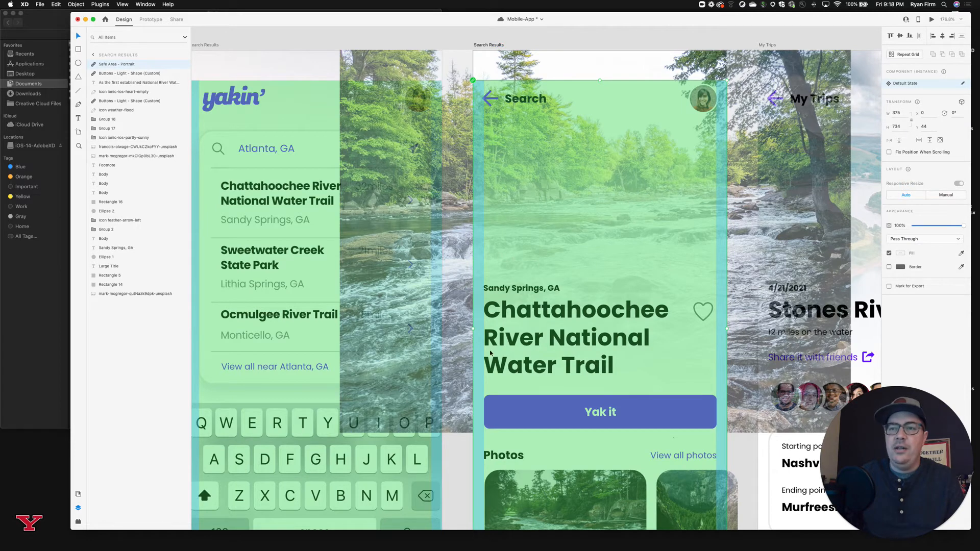
pyautogui.hscroll(3, 490, 353)
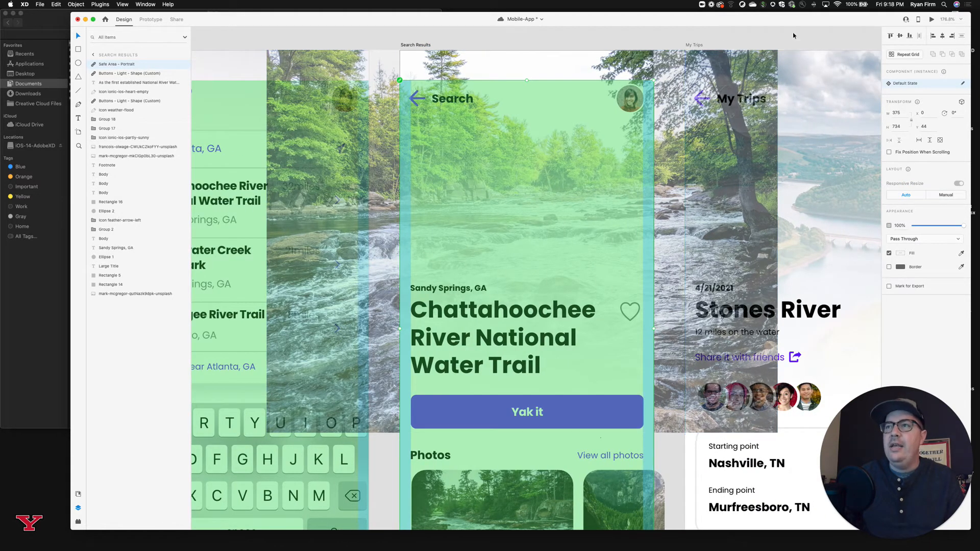
pyautogui.click(694, 45)
pyautogui.hscroll(6, 694, 51)
pyautogui.press('super+v')
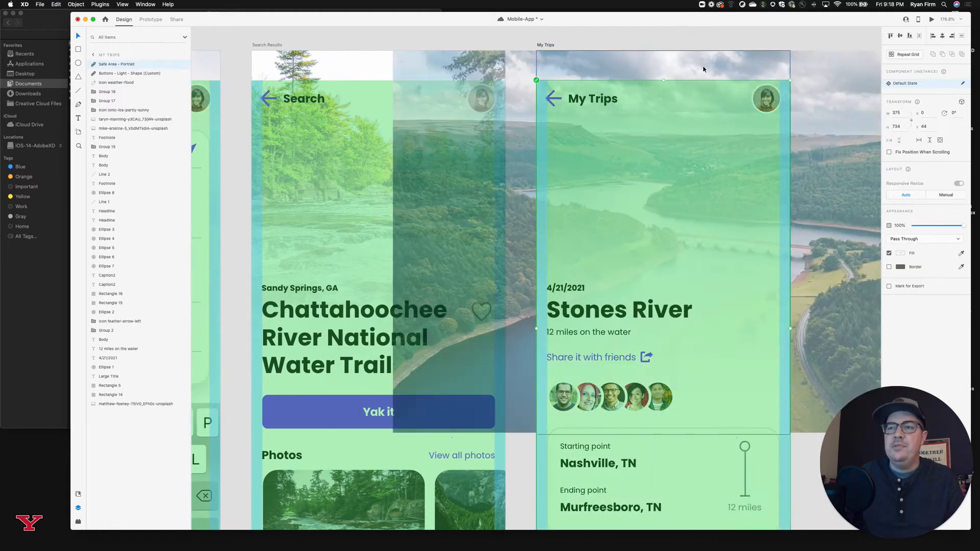
pyautogui.scroll(-6, 673, 231)
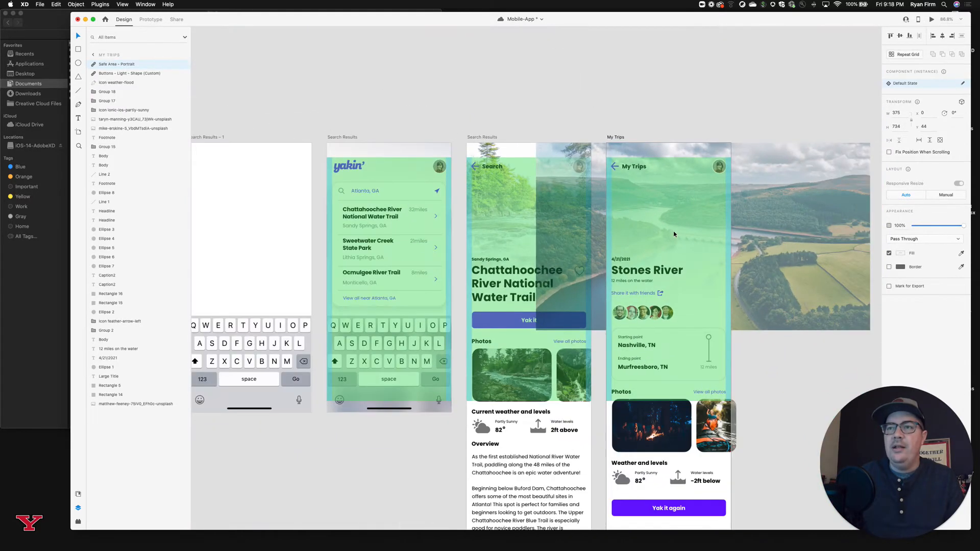
# Delete the Safe Area - Portrait components from the My Trips, Dashboard, Profile and both populated Search Results artboards.
pyautogui.click(656, 105)
pyautogui.click(650, 212)
pyautogui.keyDown('shift'); pyautogui.click(533, 217); pyautogui.keyUp('shift')
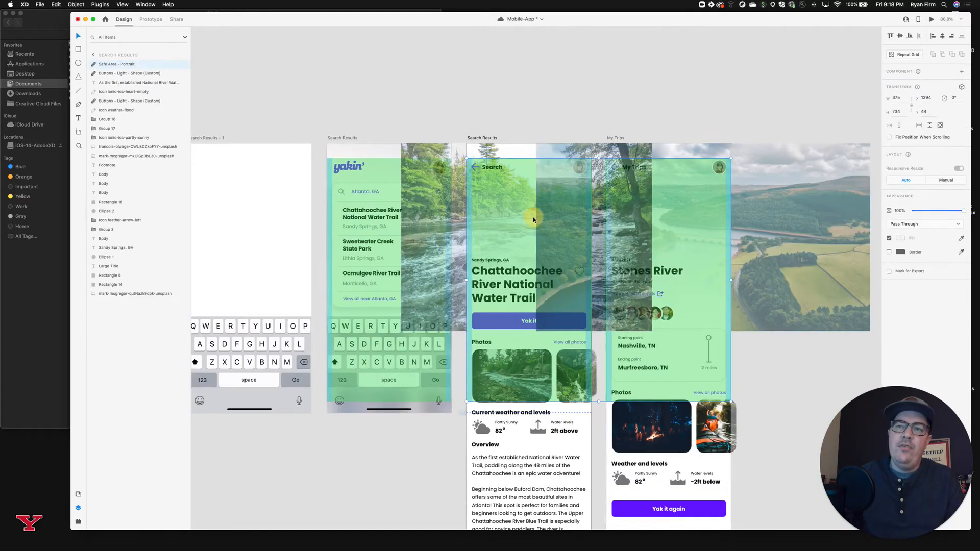
pyautogui.hscroll(-10, 387, 223)
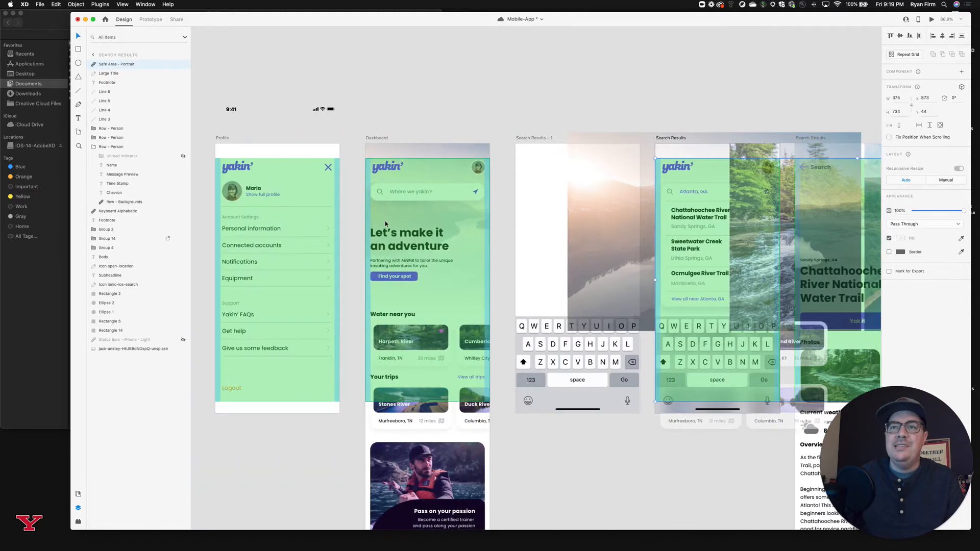
pyautogui.keyDown('shift'); pyautogui.click(370, 215); pyautogui.keyUp('shift')
pyautogui.press('Delete')
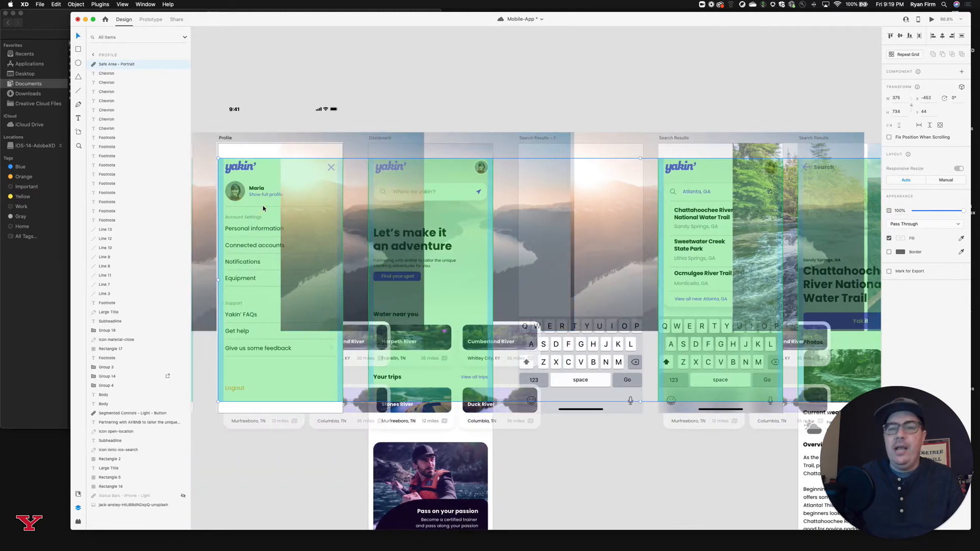
pyautogui.hscroll(-8, 382, 133)
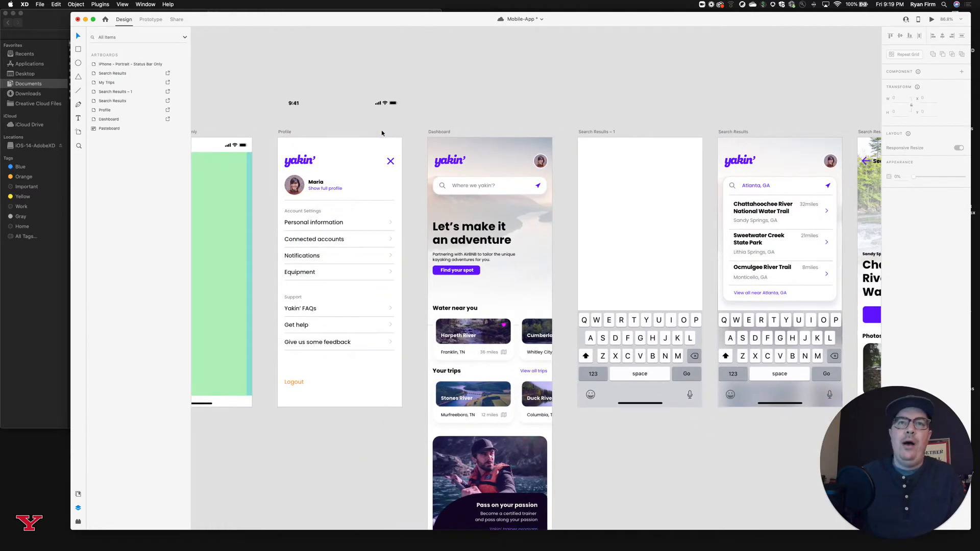
# Move the loose status bar component above the Profile artboard slightly closer to that artboard.
pyautogui.scroll(-3, 384, 156)
pyautogui.hscroll(-2, 384, 156)
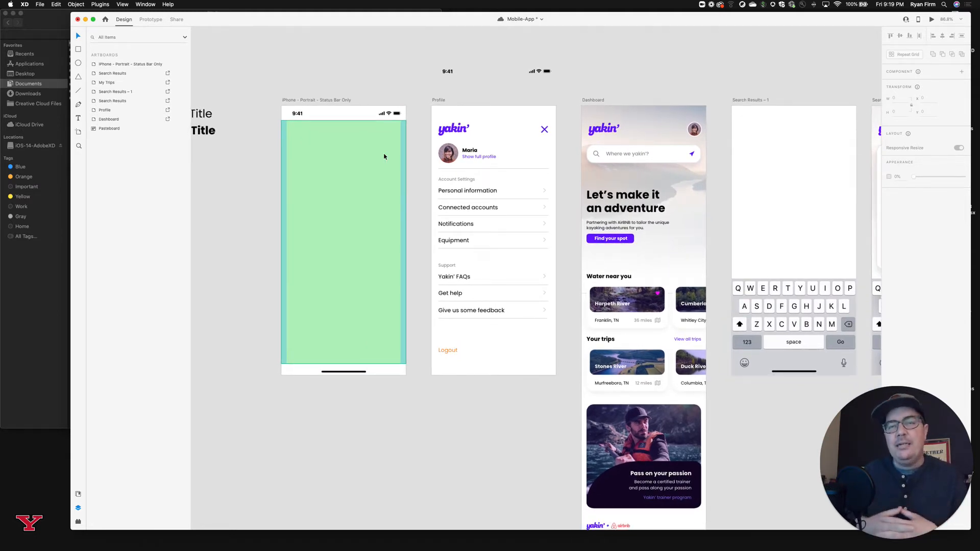
pyautogui.hscroll(-2, 357, 223)
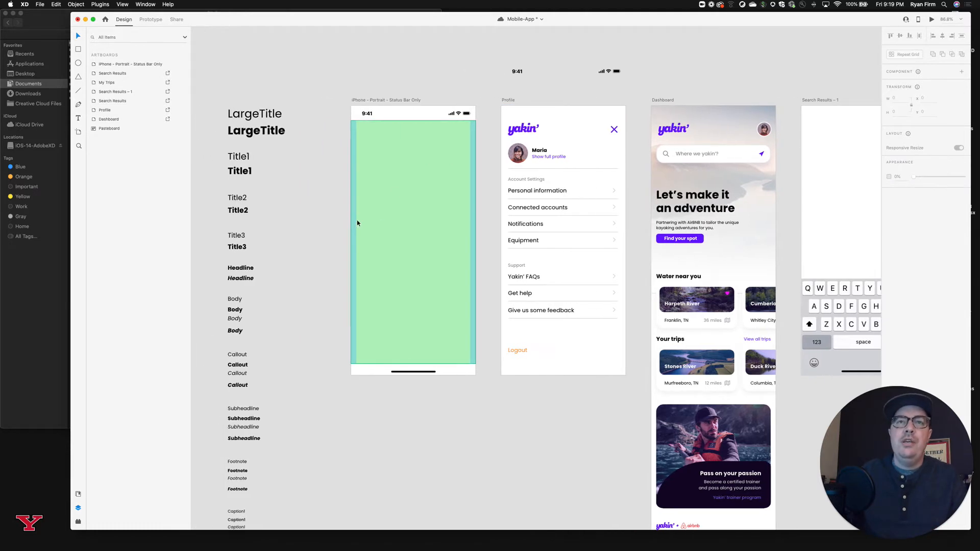
pyautogui.click(419, 204)
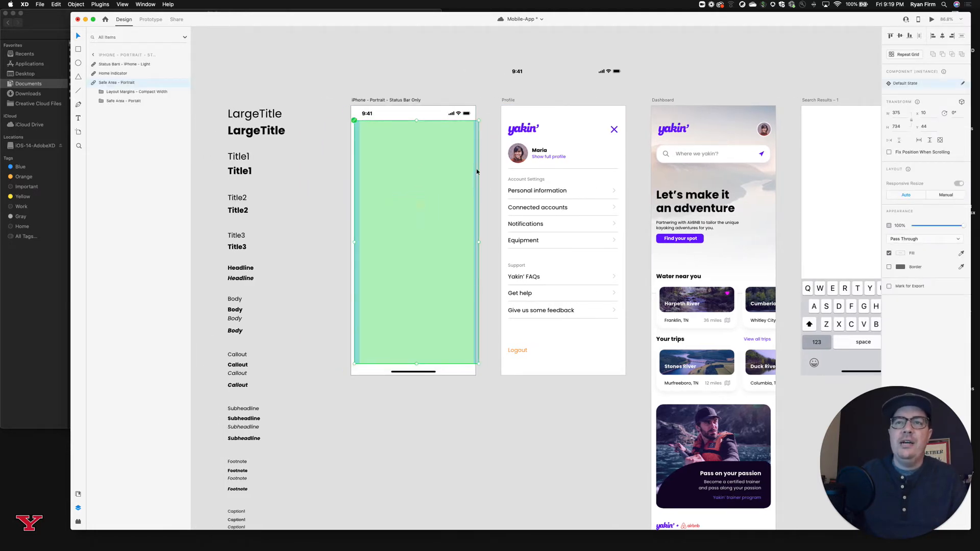
pyautogui.moveTo(518, 72); pyautogui.dragTo(521, 76)
pyautogui.click(685, 34)
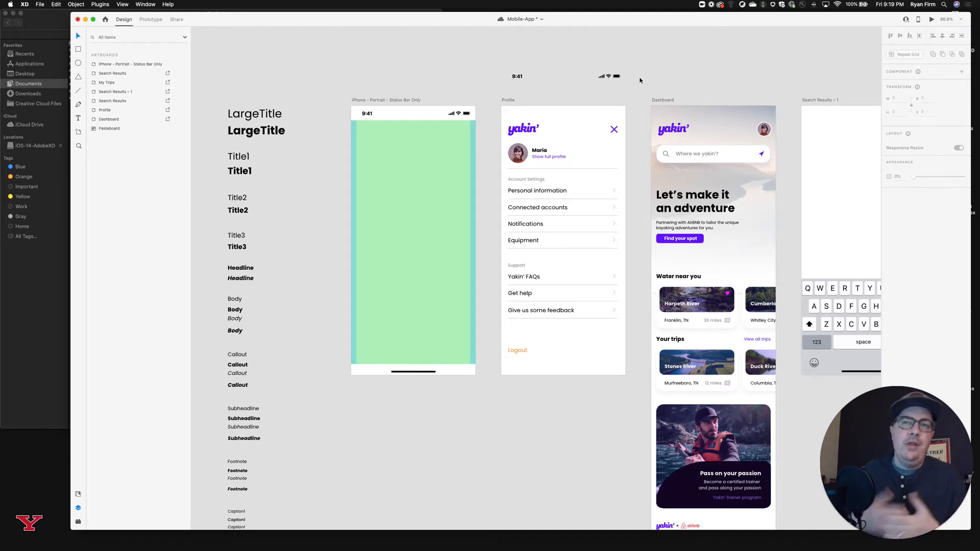
# Show the layout grid on all artboards and save the Mobile-App document.
pyautogui.click(508, 102)
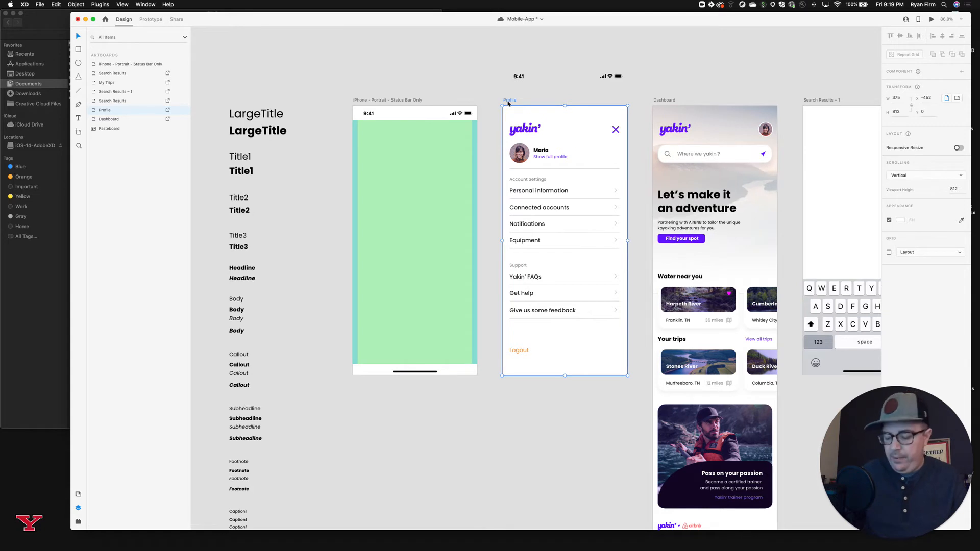
pyautogui.hscroll(2, 508, 103)
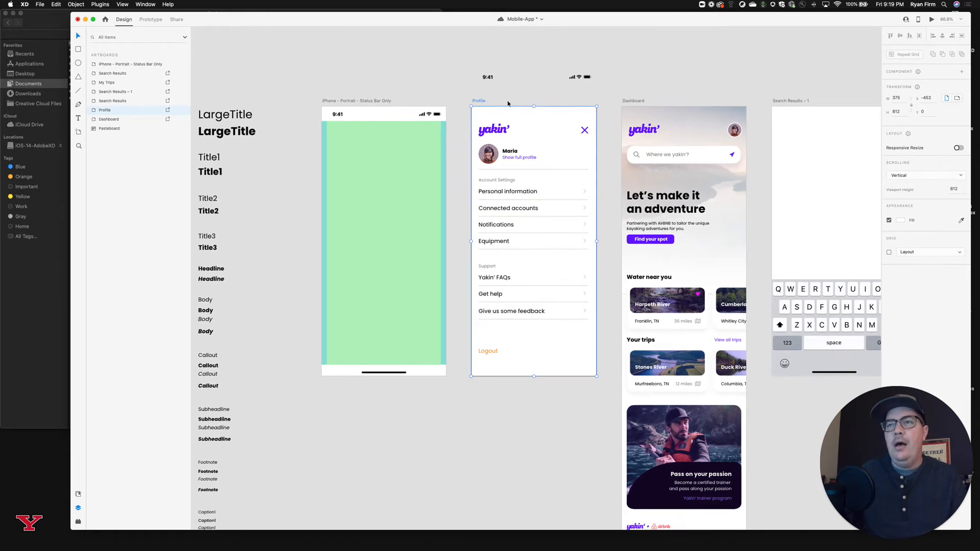
pyautogui.press('super+shift+apostrophe')
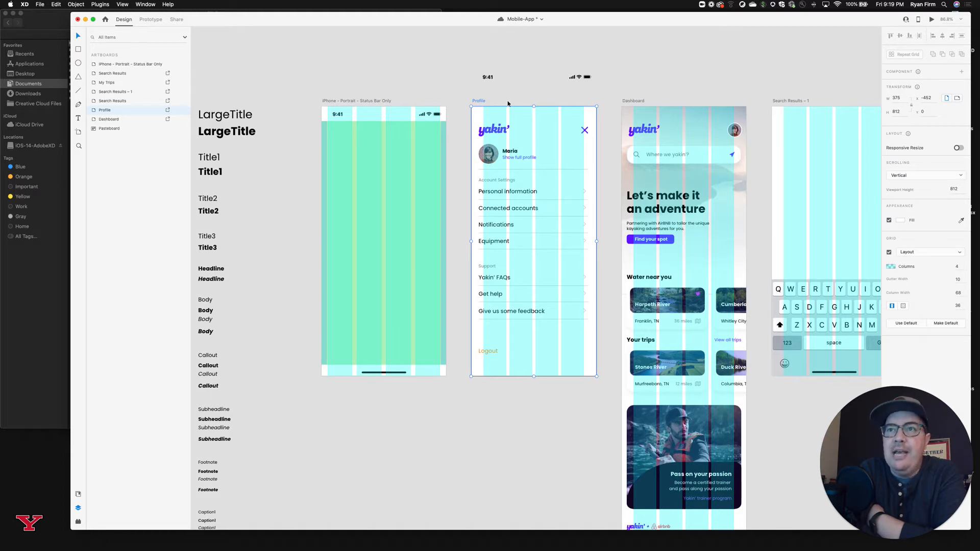
pyautogui.press('super+s')
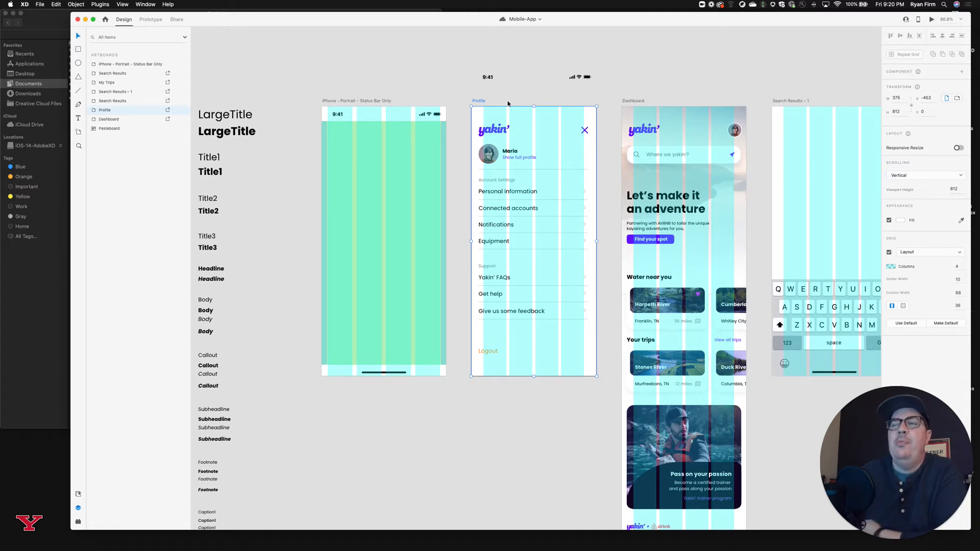
# Examine how the content of the Dashboard, Search Results and My Trips artboards lines up with the layout grid columns.
pyautogui.click(641, 73)
pyautogui.hscroll(10, 641, 73)
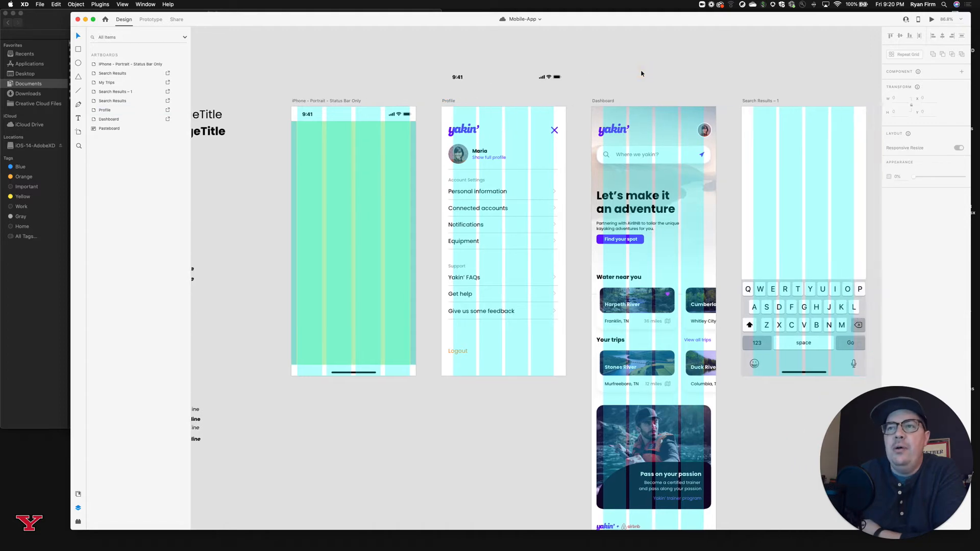
pyautogui.hscroll(5, 641, 73)
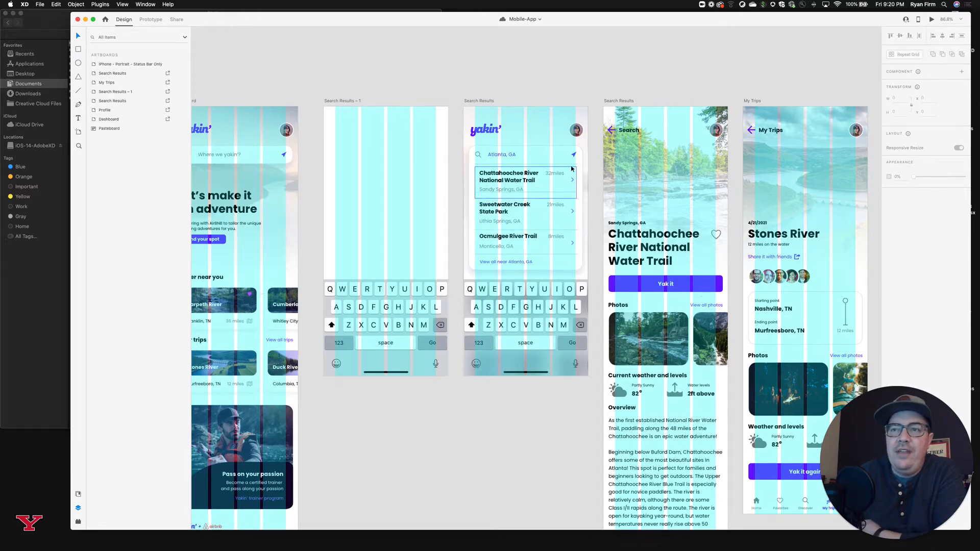
pyautogui.scroll(-3, 512, 212)
pyautogui.scroll(-5, 511, 212)
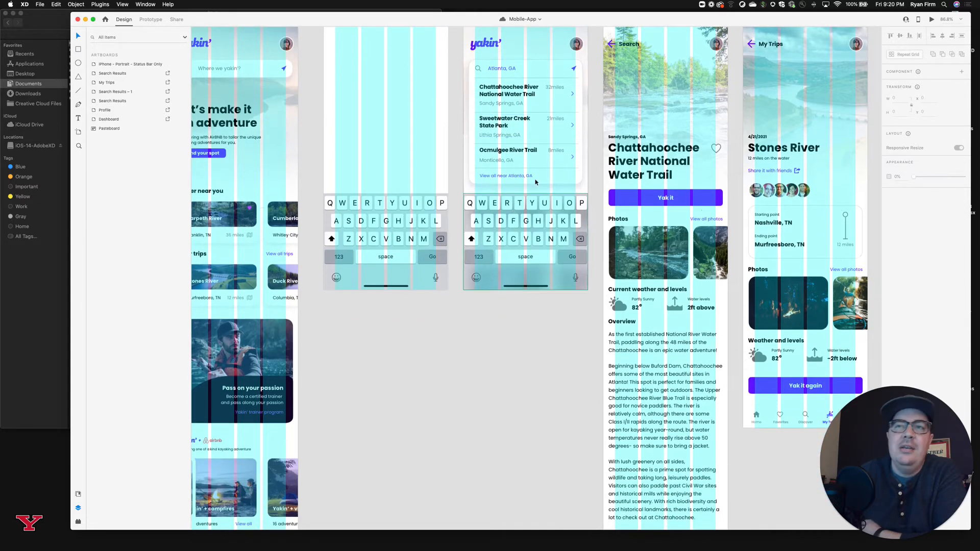
pyautogui.hscroll(5, 514, 179)
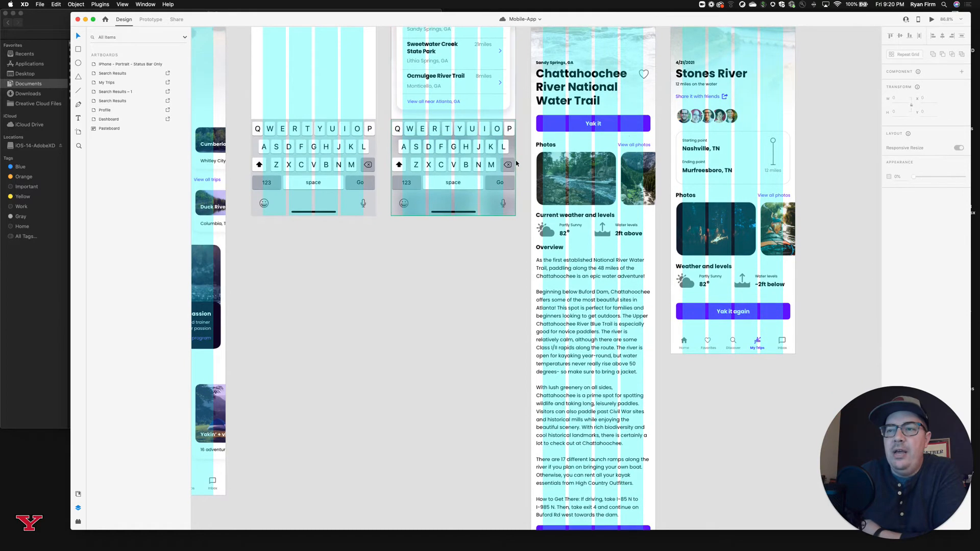
pyautogui.scroll(6, 516, 163)
pyautogui.hscroll(-4, 516, 163)
pyautogui.scroll(1, 517, 164)
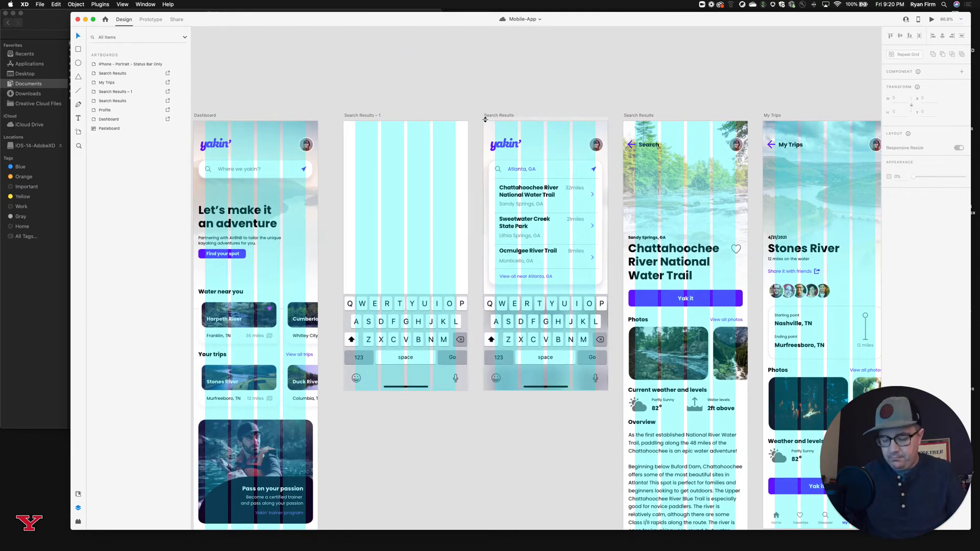
# Hide the layout grid on all artboards and return to the text style samples and the status bar artboard.
pyautogui.hscroll(-10, 485, 119)
pyautogui.scroll(-2, 485, 119)
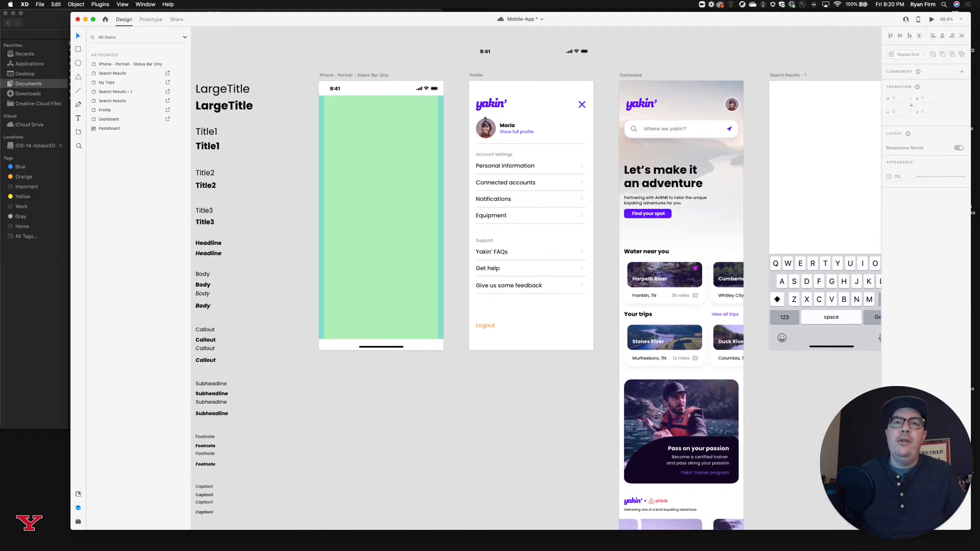
pyautogui.scroll(2, 485, 119)
pyautogui.hscroll(-3, 485, 118)
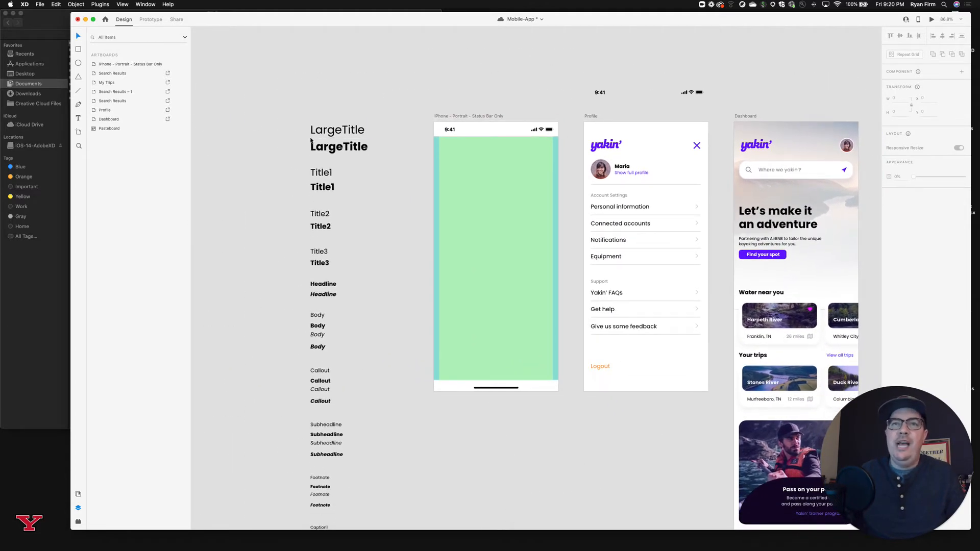
pyautogui.scroll(1, 328, 220)
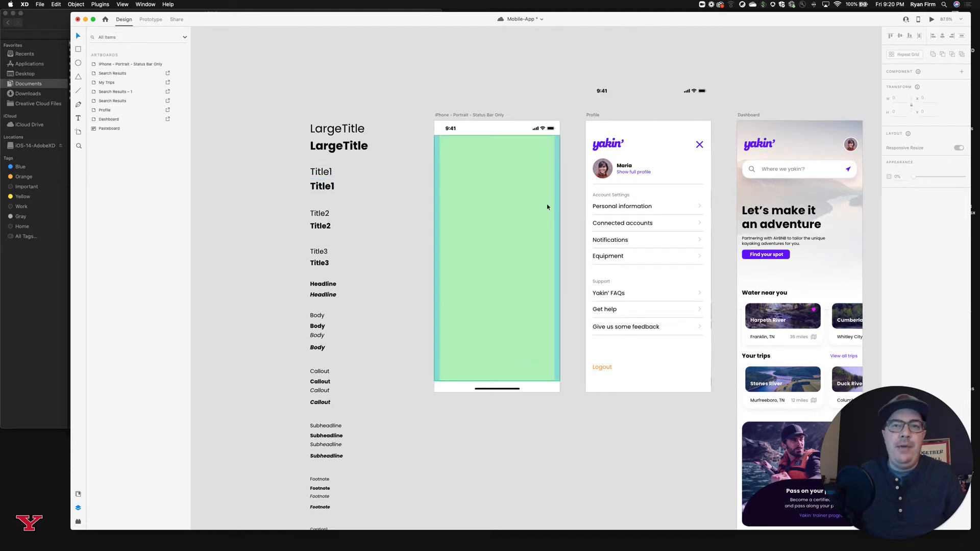
pyautogui.scroll(1, 610, 259)
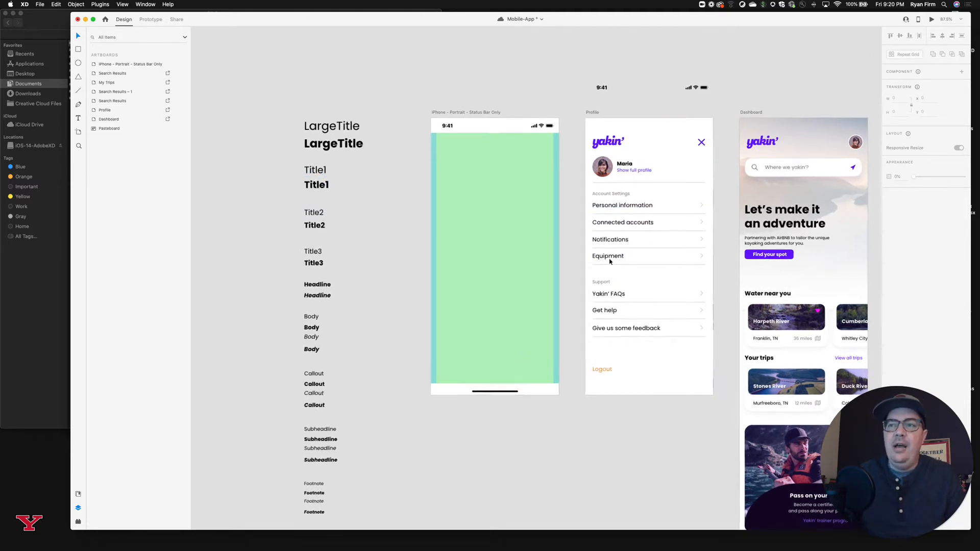
# Examine the text style samples from Title1 to Caption2 and the text on the Profile and Dashboard artboards.
pyautogui.scroll(-2, 611, 260)
pyautogui.scroll(-3, 395, 264)
pyautogui.hscroll(-1, 395, 265)
pyautogui.scroll(-1, 395, 264)
pyautogui.hscroll(-1, 397, 240)
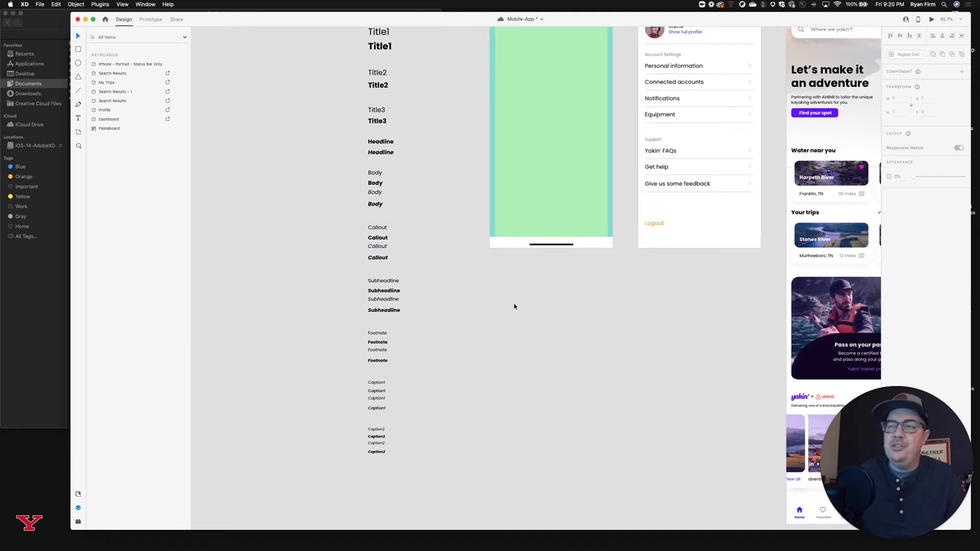
pyautogui.scroll(3, 513, 307)
pyautogui.hscroll(3, 514, 306)
pyautogui.scroll(3, 537, 278)
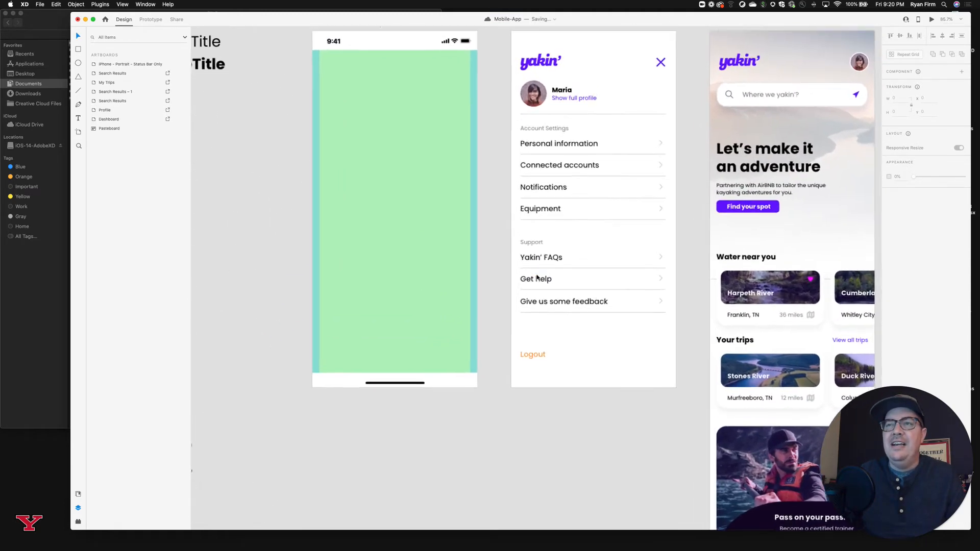
pyautogui.scroll(3, 537, 277)
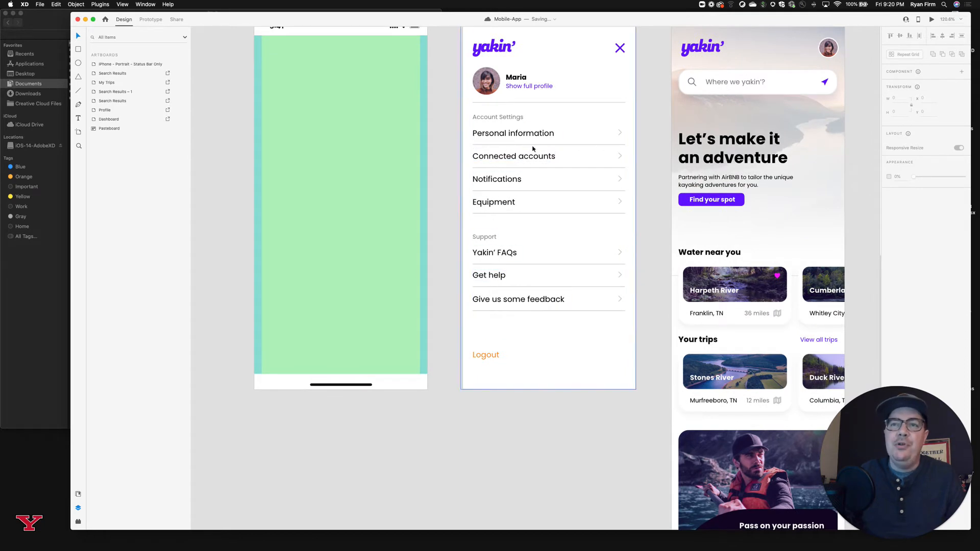
pyautogui.hscroll(3, 532, 148)
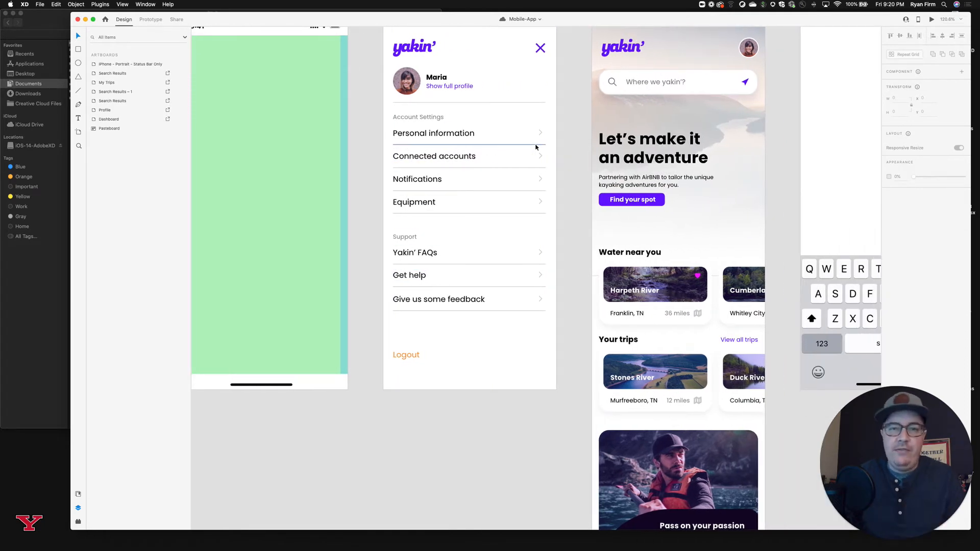
pyautogui.hscroll(2, 535, 147)
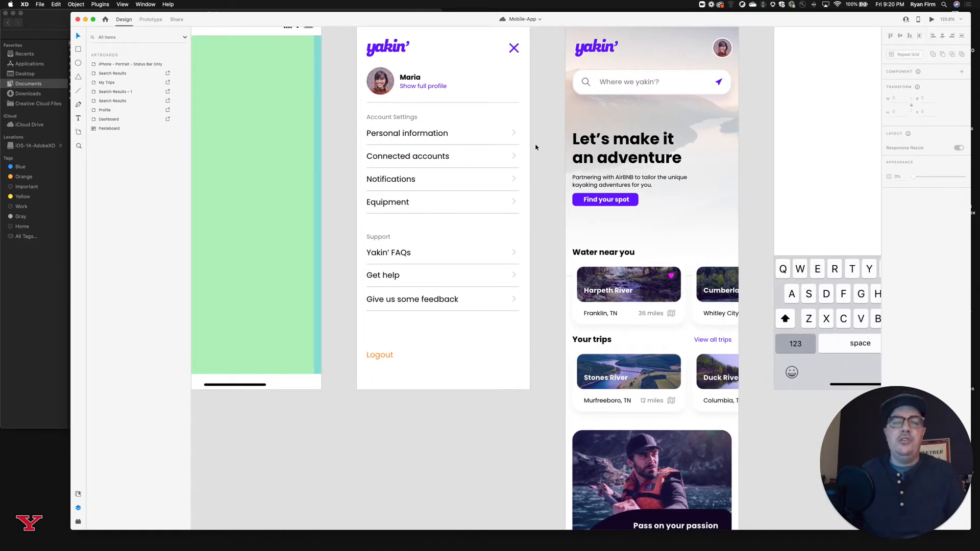
# Check the font and size of the "Let's make it an adventure" heading on the Dashboard artboard.
pyautogui.scroll(2, 535, 147)
pyautogui.hscroll(2, 536, 147)
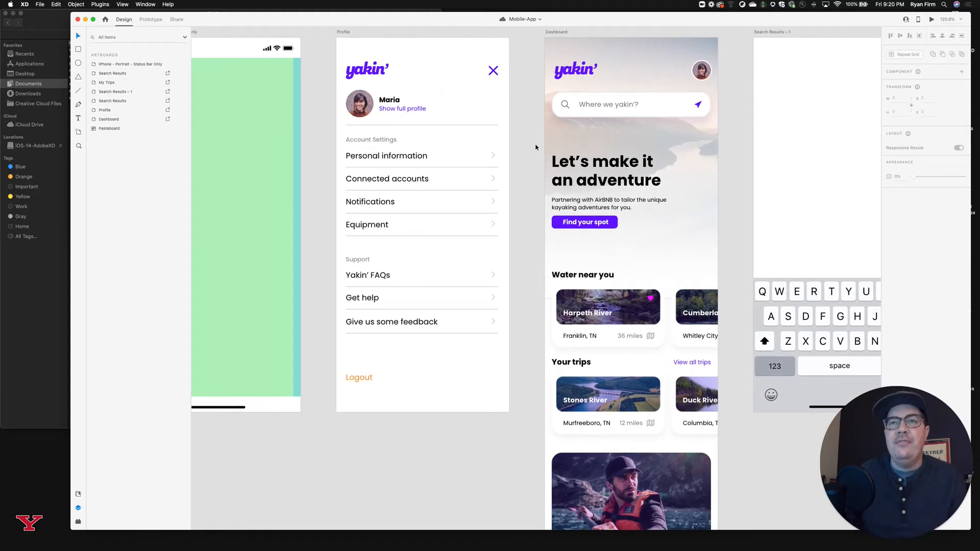
pyautogui.scroll(1, 536, 147)
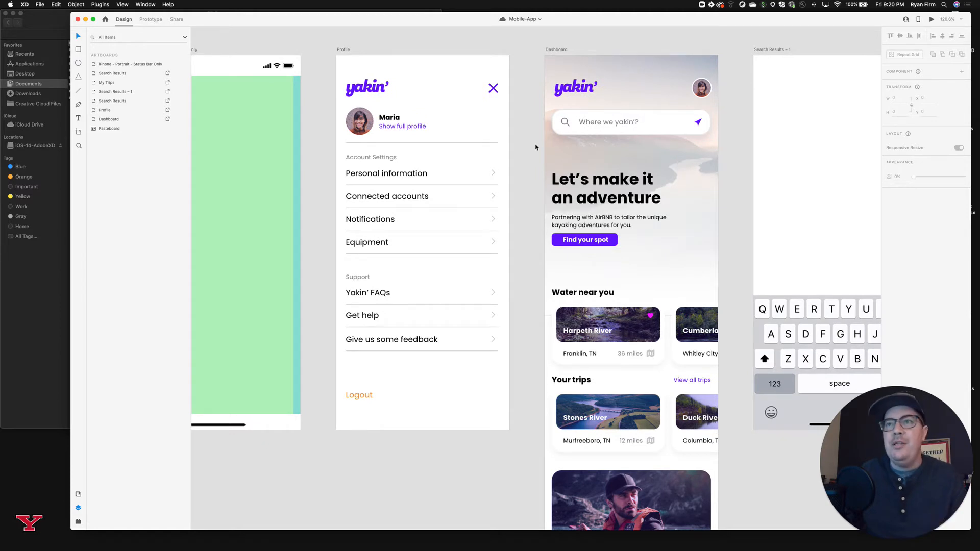
pyautogui.hscroll(1, 535, 147)
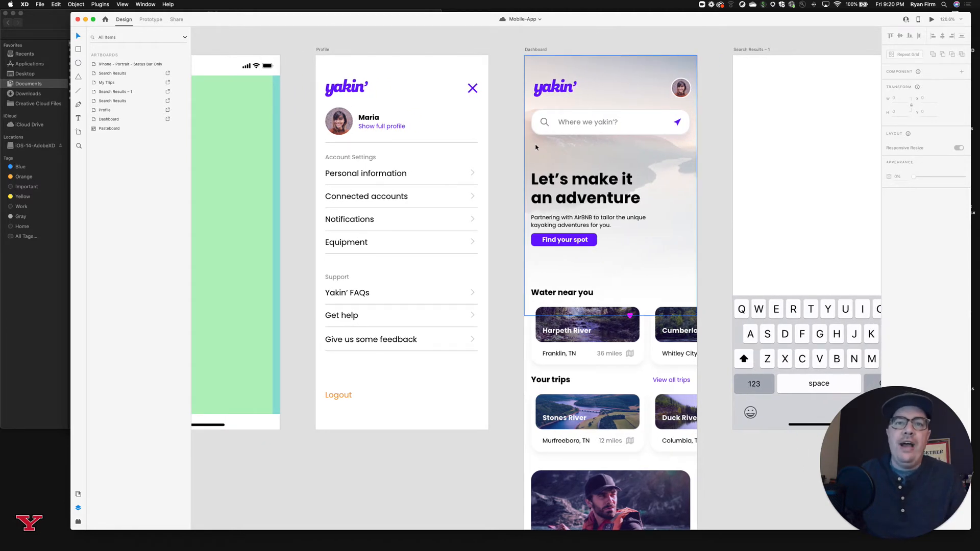
pyautogui.hscroll(1, 535, 147)
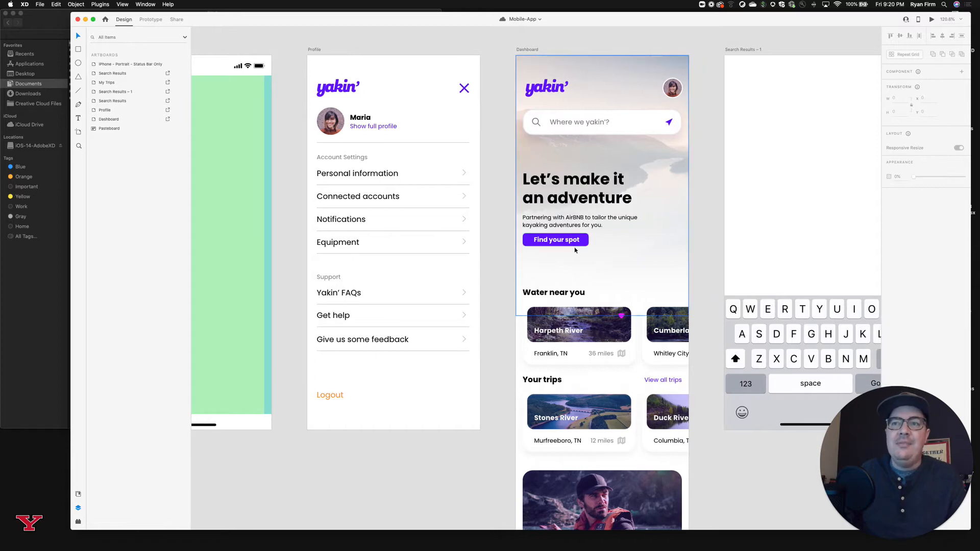
pyautogui.hscroll(1, 575, 250)
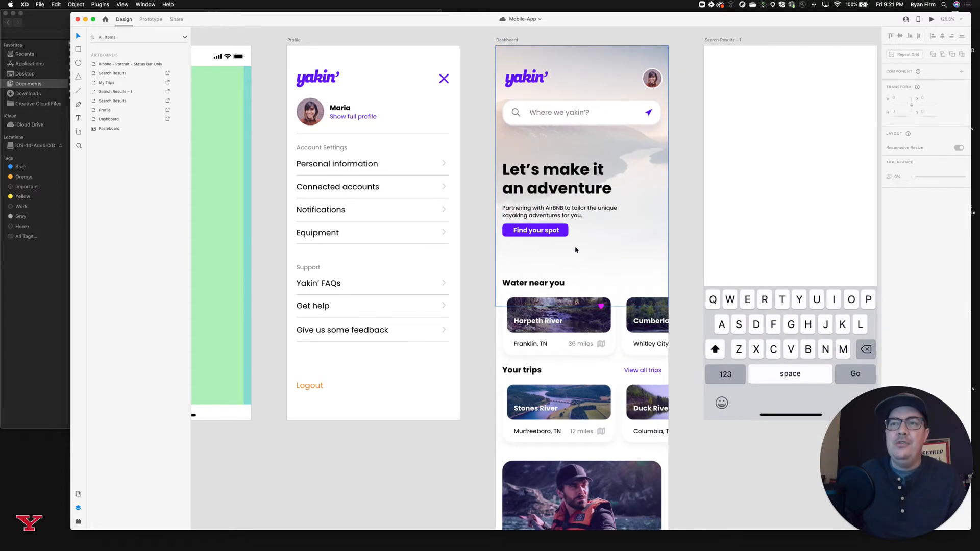
pyautogui.click(582, 186)
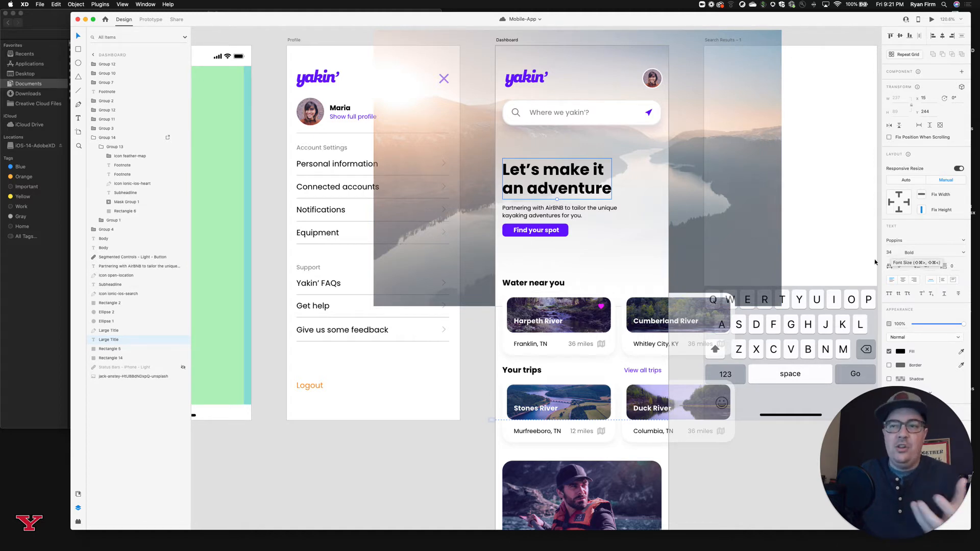
pyautogui.click(726, 455)
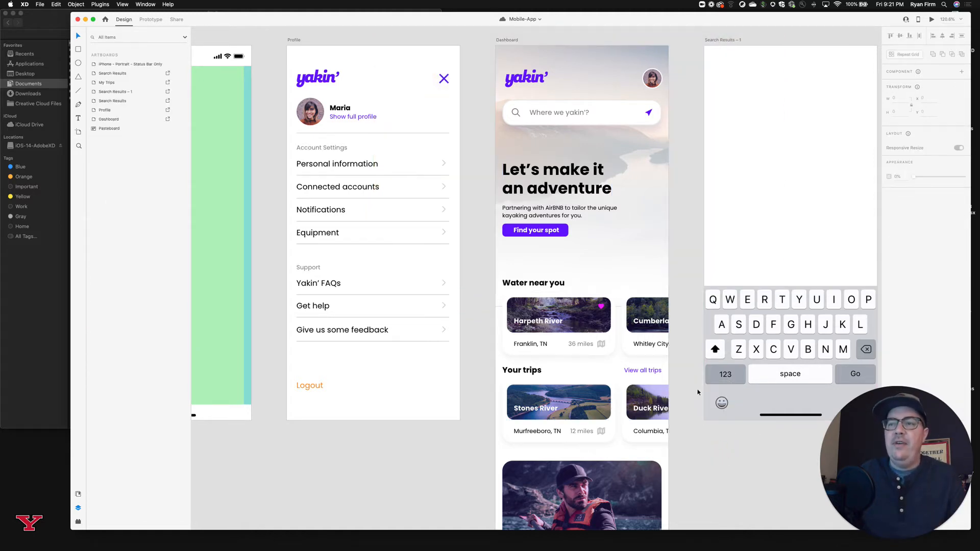
# Look over the Dashboard's water, trips and trainer sections and open the Icons 4 Design plugin.
pyautogui.scroll(2, 698, 393)
pyautogui.scroll(-4, 699, 392)
pyautogui.scroll(-4, 698, 393)
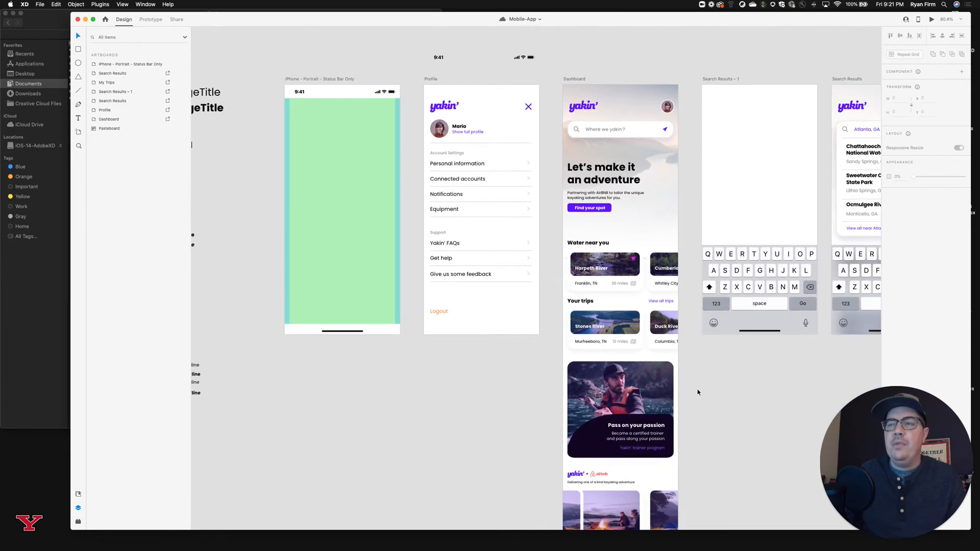
pyautogui.scroll(3, 594, 292)
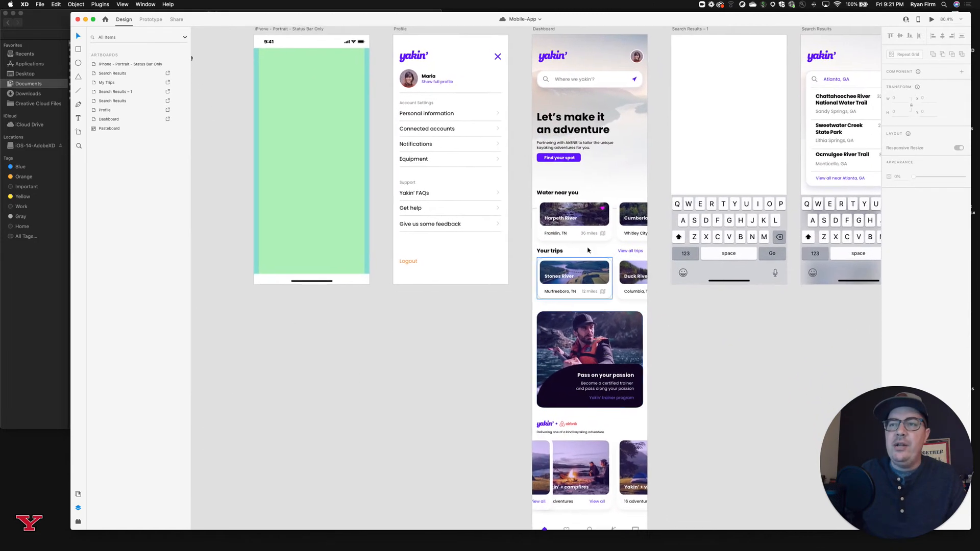
pyautogui.scroll(3, 573, 243)
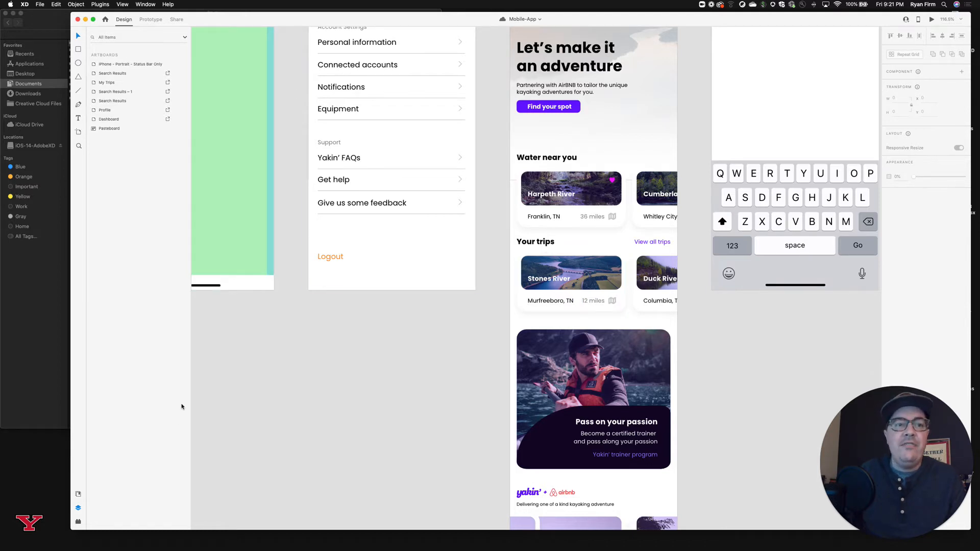
pyautogui.click(78, 521)
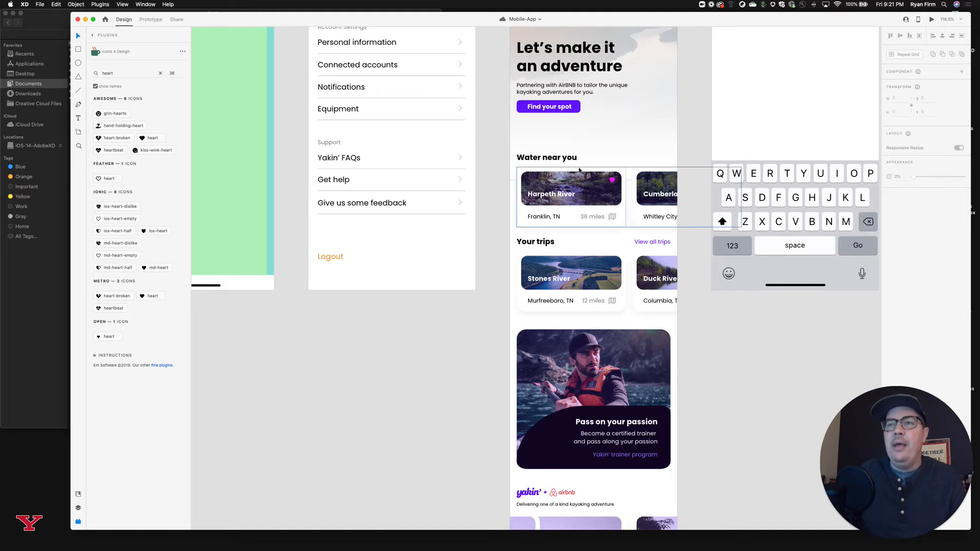
# Inspect the text settings of the Dashboard's "Water near you" heading and the sections down to the tab bar.
pyautogui.click(555, 160)
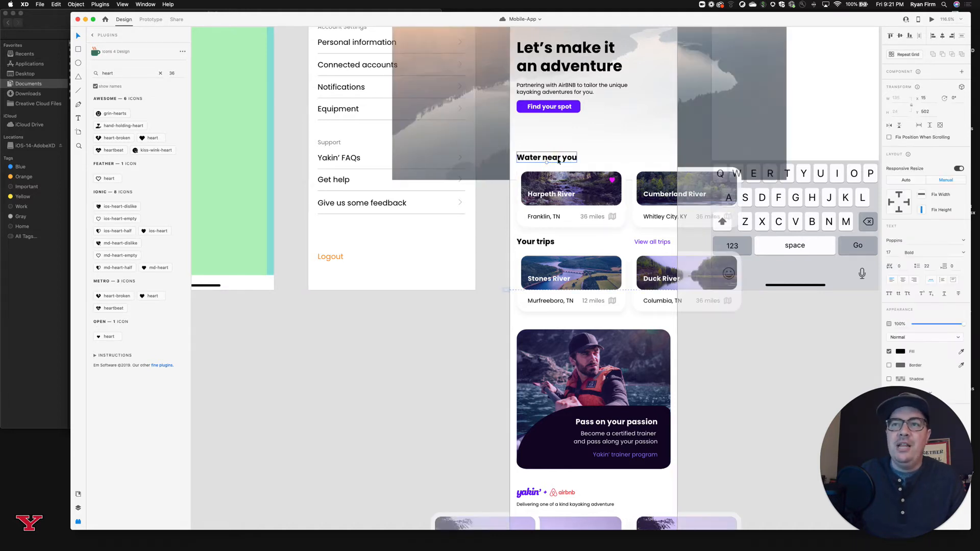
pyautogui.scroll(-10, 616, 305)
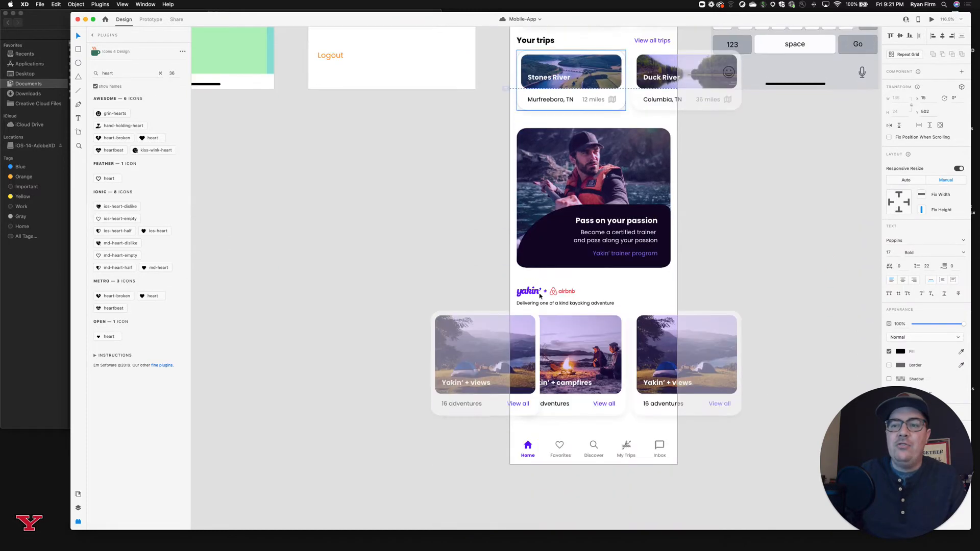
pyautogui.scroll(7, 616, 305)
pyautogui.scroll(4, 616, 305)
pyautogui.hscroll(3, 616, 305)
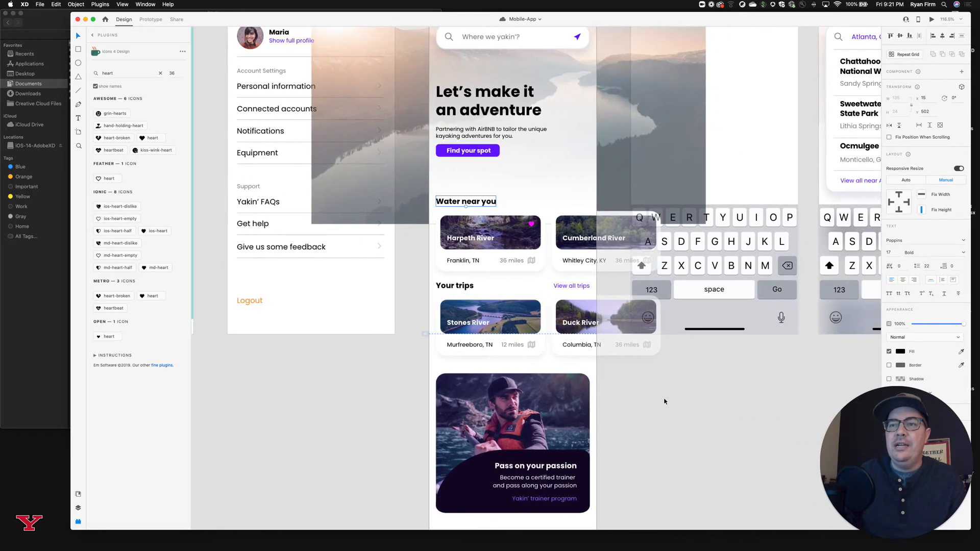
pyautogui.click(665, 400)
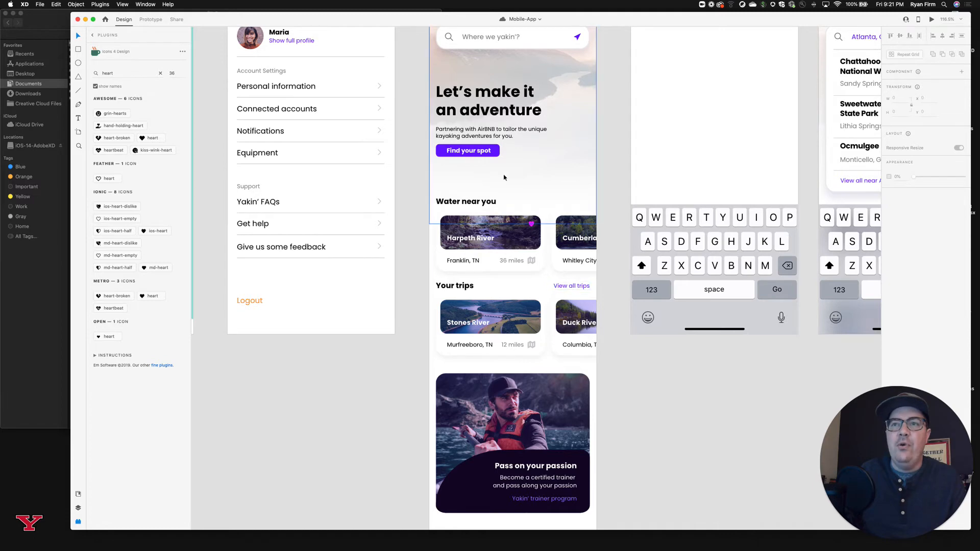
# Switch from the Search Results artboards to the Design Templates + Components + Guides - iPhone document and examine its UI Elements - Controls button samples.
pyautogui.scroll(2, 499, 156)
pyautogui.hscroll(3, 499, 156)
pyautogui.hscroll(5, 499, 157)
pyautogui.scroll(1, 499, 156)
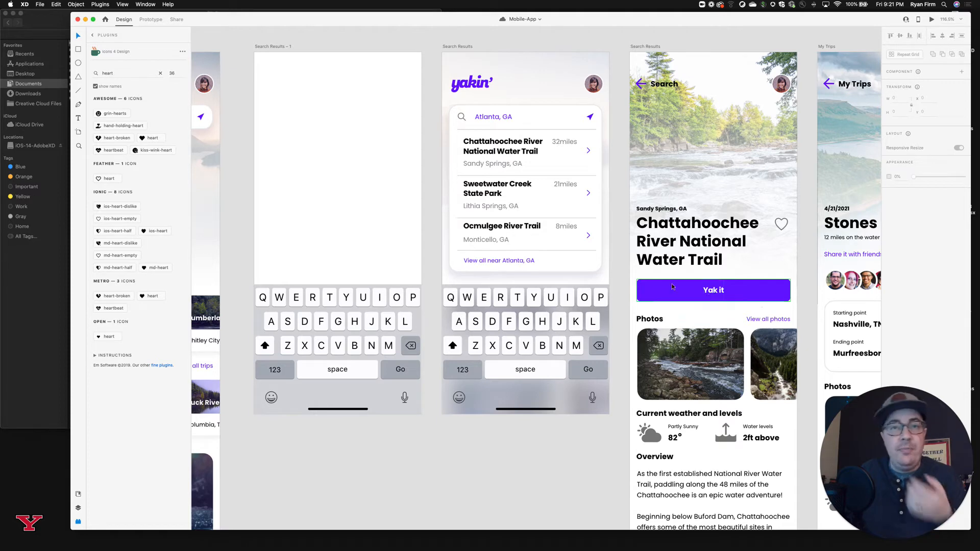
pyautogui.moveTo(614, 14); pyautogui.dragTo(613, 48)
pyautogui.click(612, 35)
pyautogui.hscroll(-12, 582, 124)
pyautogui.scroll(-6, 582, 124)
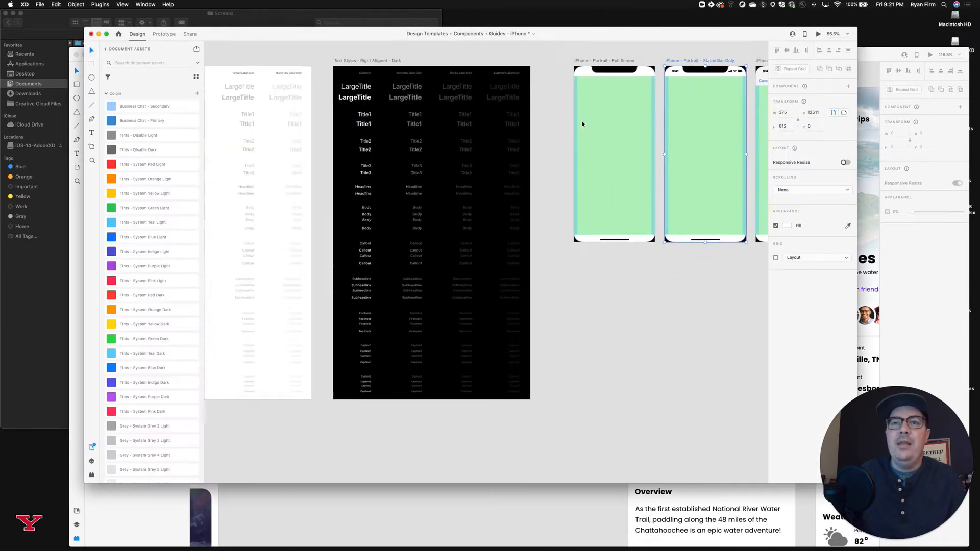
pyautogui.scroll(3, 582, 124)
pyautogui.scroll(-10, 583, 124)
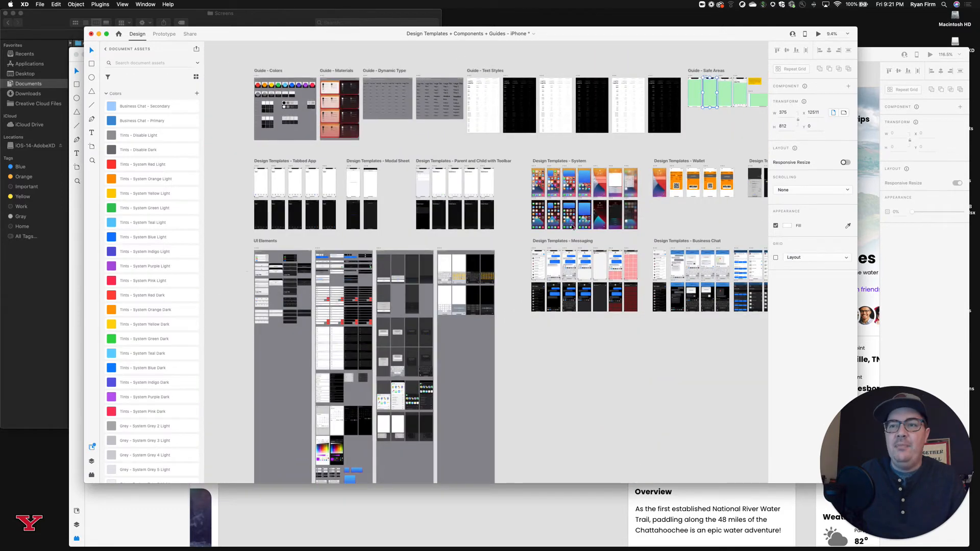
pyautogui.hscroll(-5, 450, 260)
pyautogui.scroll(10, 450, 260)
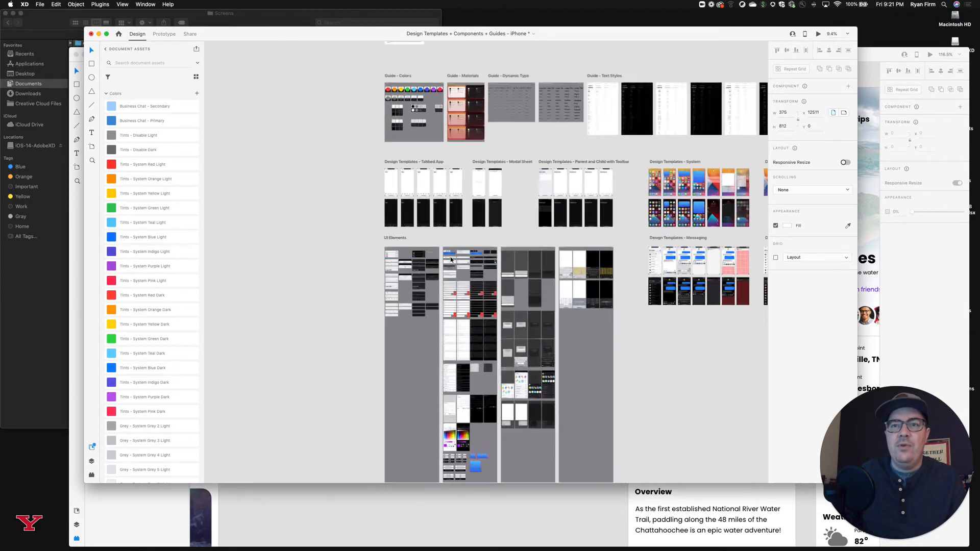
pyautogui.scroll(5, 451, 233)
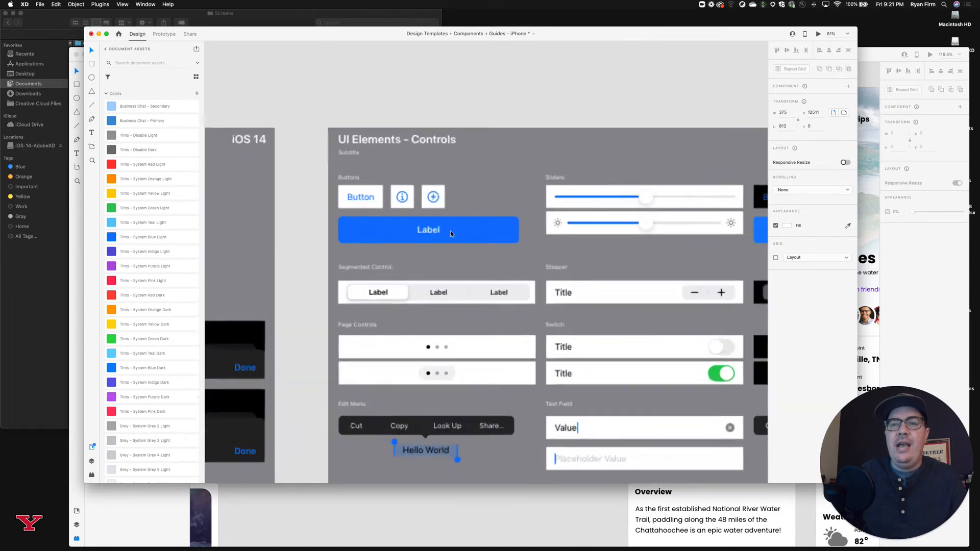
# Return to the Mobile-App document and inspect the component states and size of the "Yak it" button on Search Results.
pyautogui.click(75, 67)
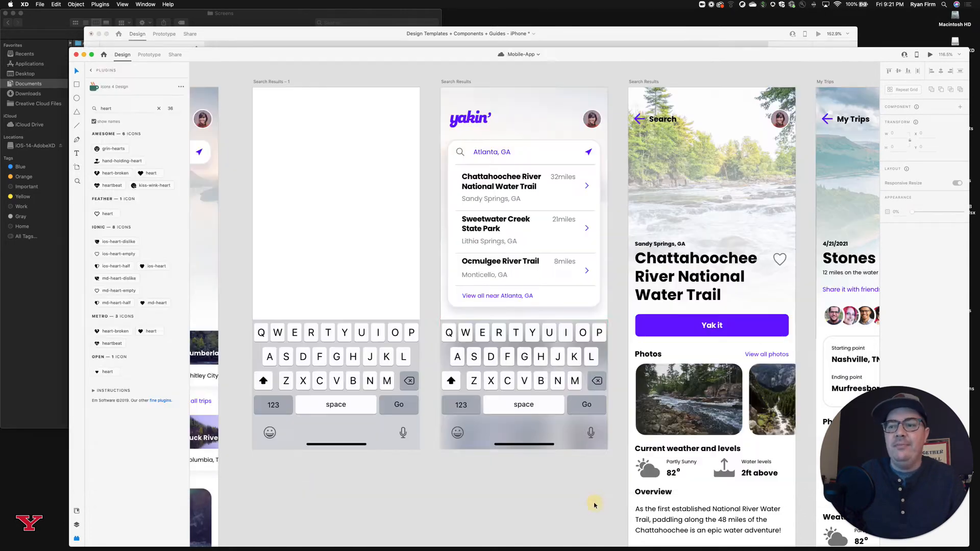
pyautogui.click(722, 327)
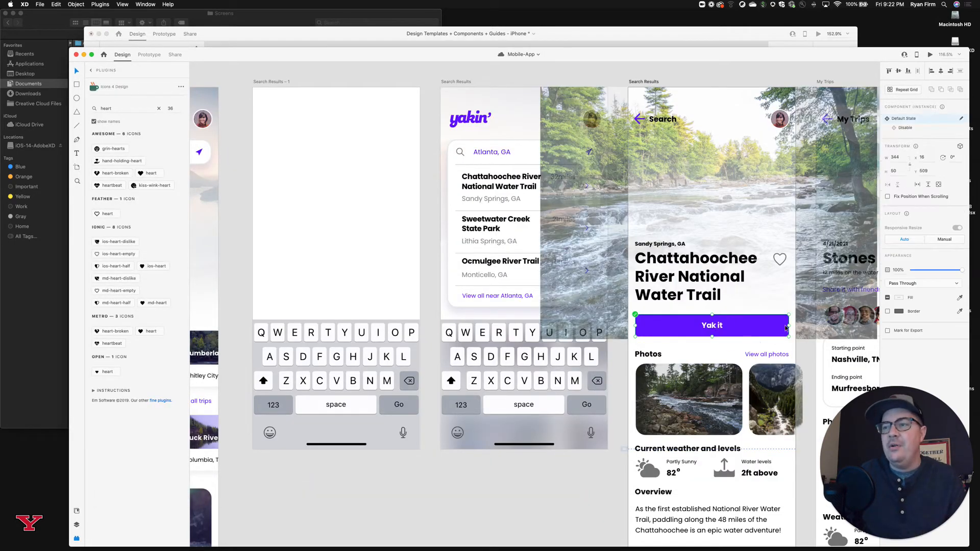
pyautogui.moveTo(788, 326)
pyautogui.mouseDown()
pyautogui.moveTo(721, 326)
pyautogui.moveTo(788, 327)
pyautogui.mouseUp()
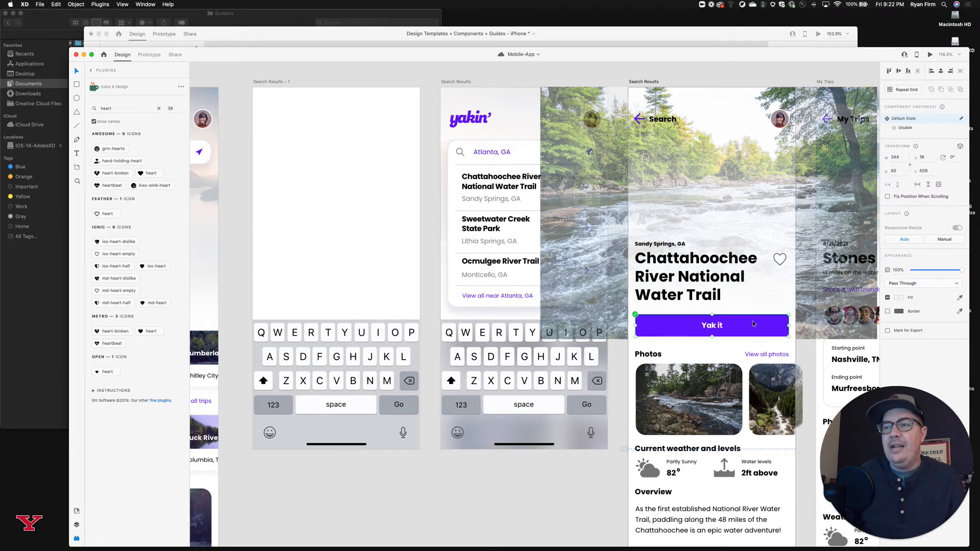
pyautogui.click(610, 468)
# Review the row of Mobile-App screens and select the Dashboard artboard to check its size and scrolling settings.
pyautogui.scroll(-3, 617, 449)
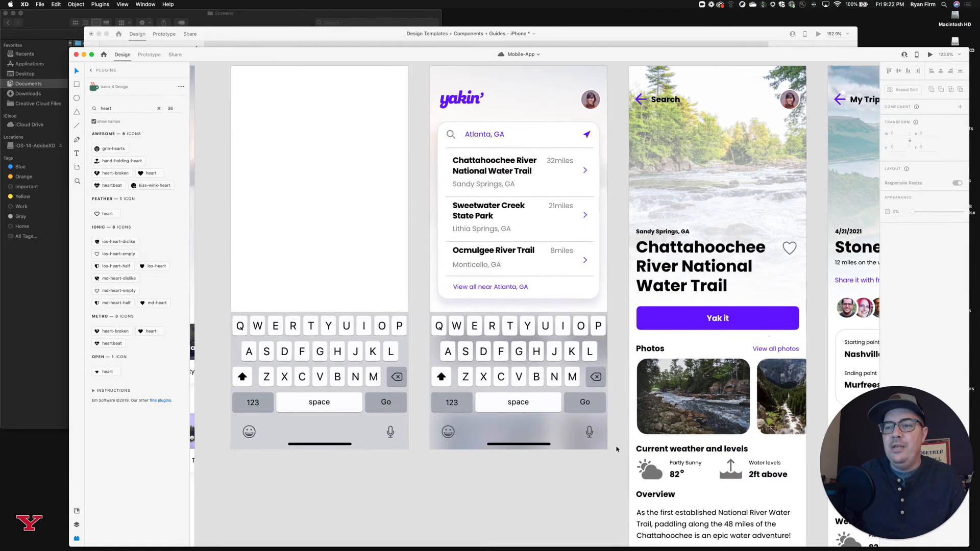
pyautogui.scroll(-5, 616, 449)
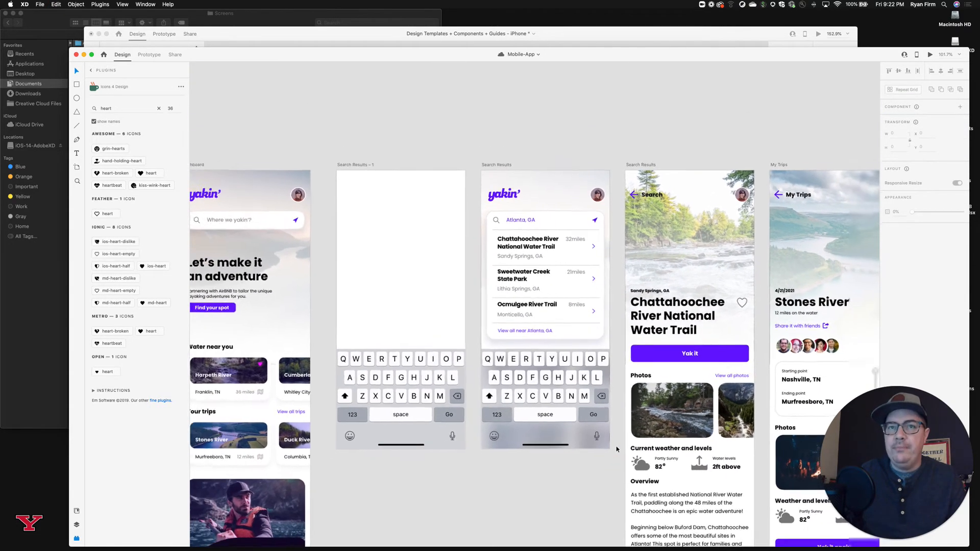
pyautogui.scroll(-3, 616, 449)
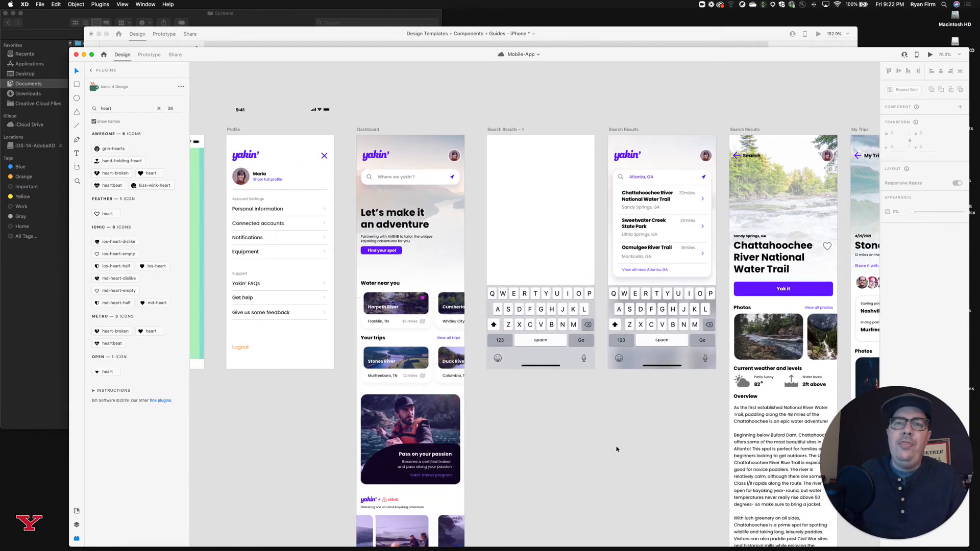
pyautogui.scroll(-3, 616, 449)
pyautogui.hscroll(-2, 616, 449)
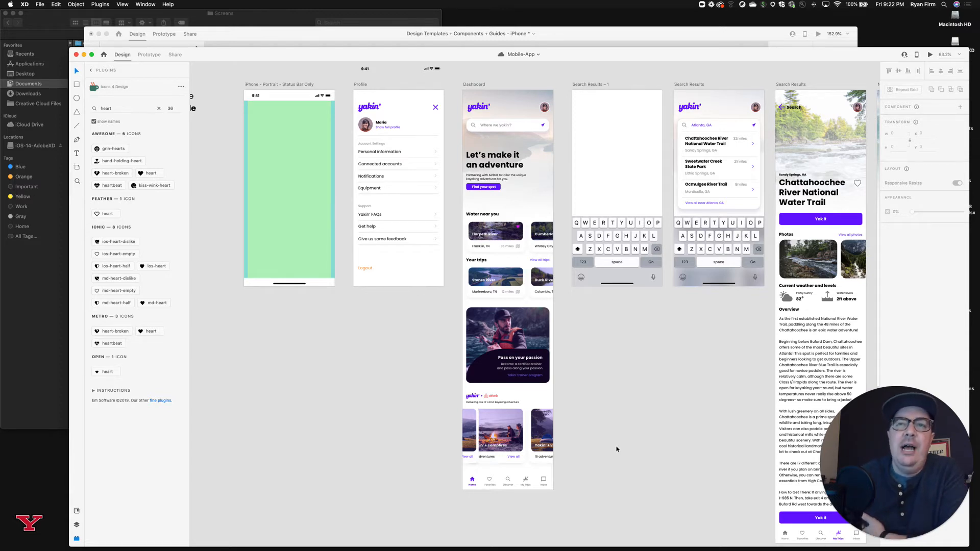
pyautogui.hscroll(2, 519, 197)
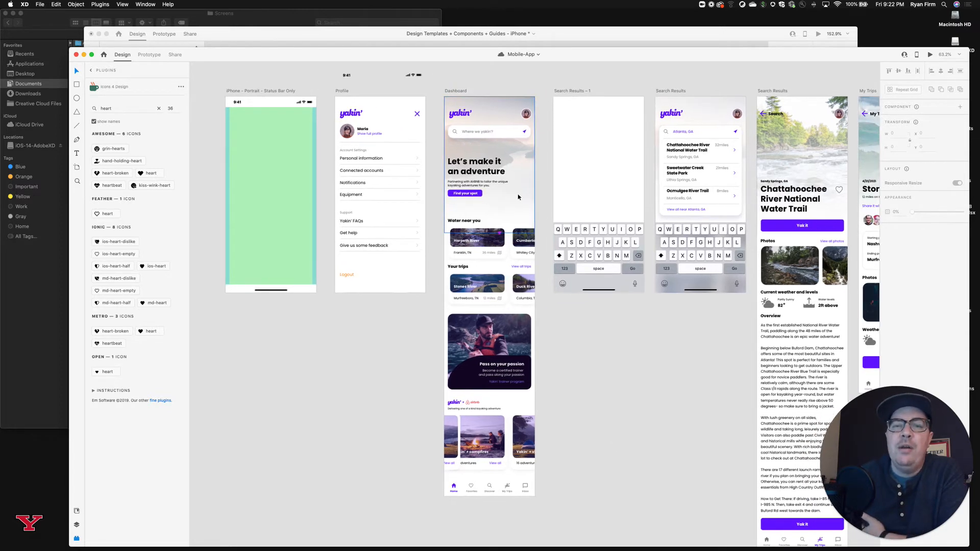
pyautogui.click(456, 91)
pyautogui.scroll(-1, 471, 96)
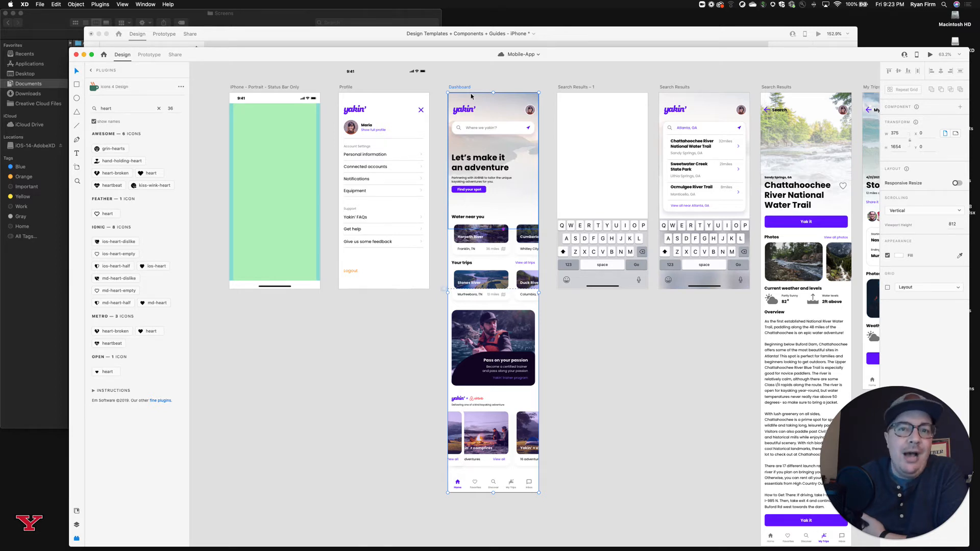
pyautogui.click(495, 82)
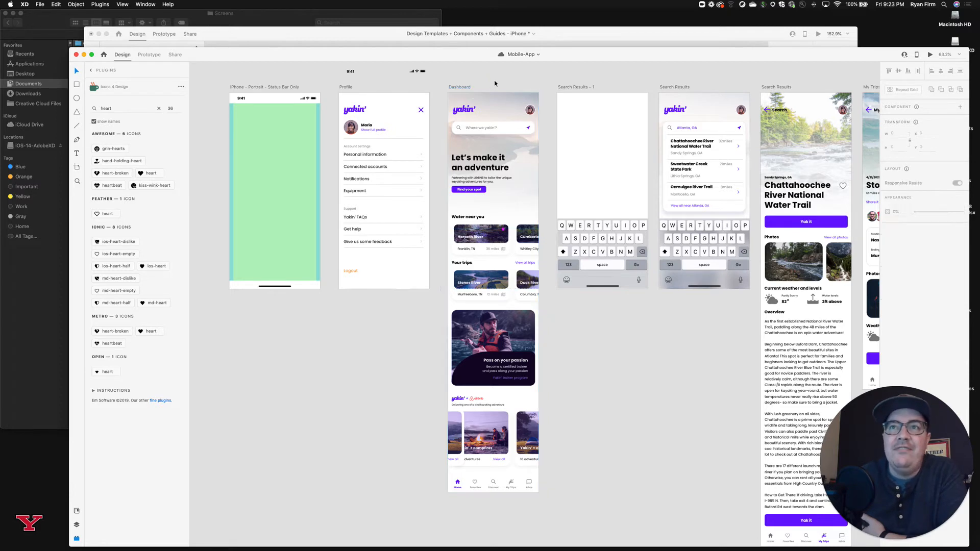
pyautogui.click(463, 89)
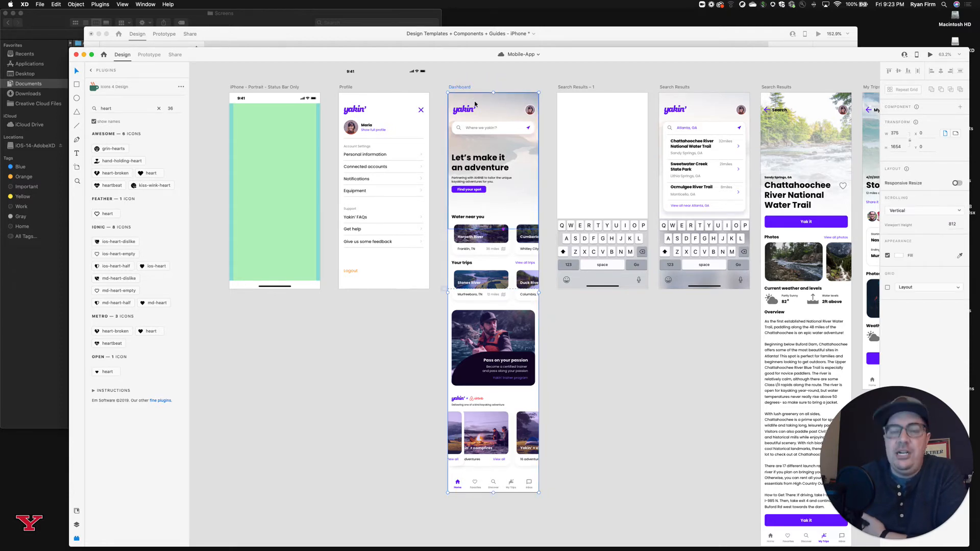
# Examine the selected Dashboard artboard's content from the header to the bottom tab bar.
pyautogui.scroll(5, 475, 104)
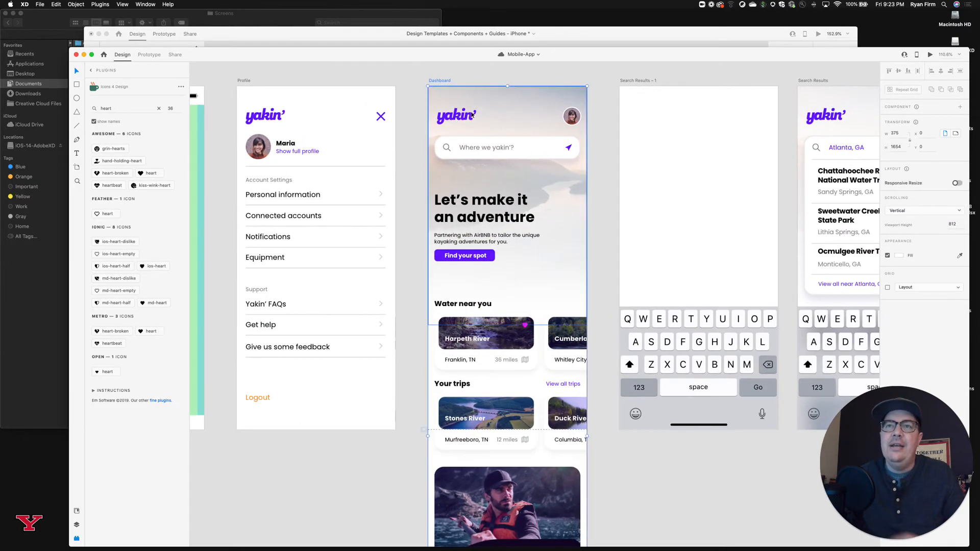
pyautogui.scroll(-3, 473, 257)
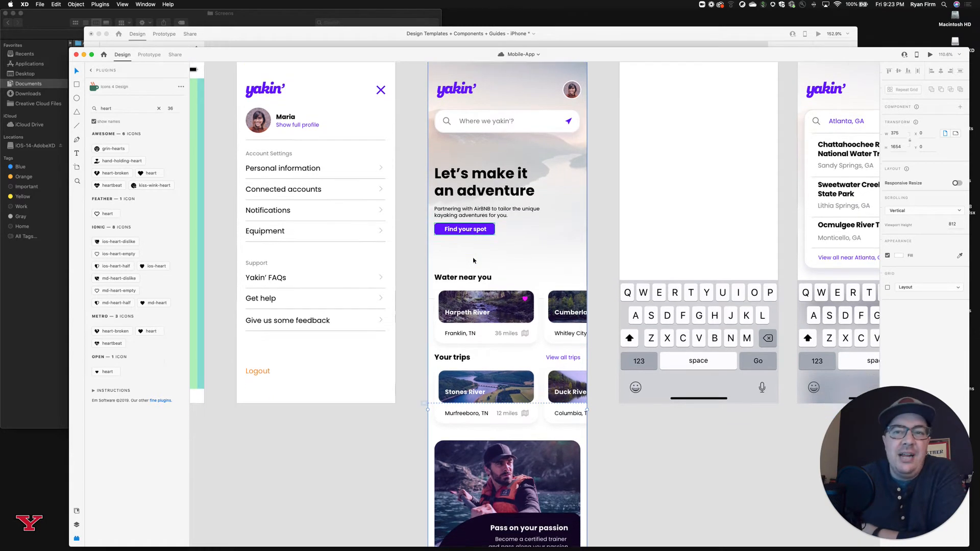
pyautogui.scroll(1, 474, 261)
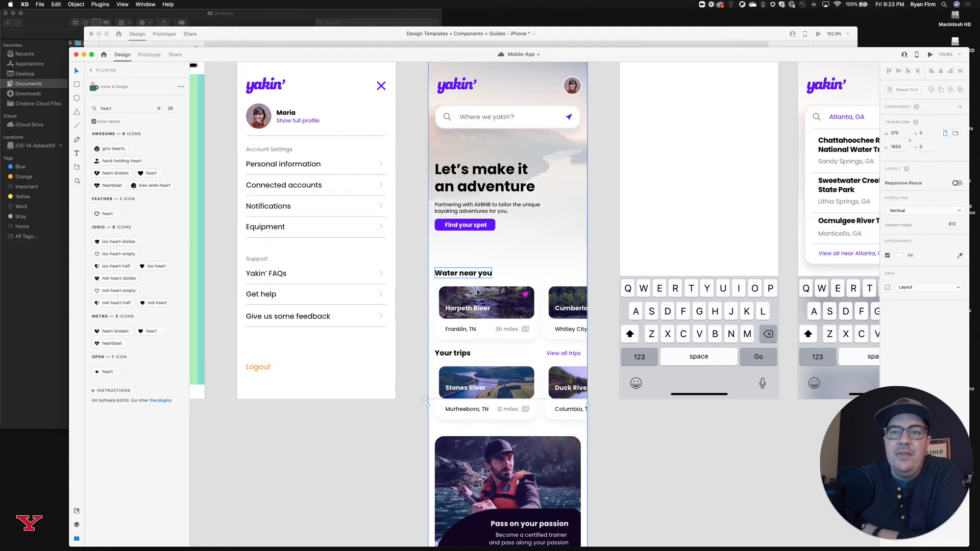
pyautogui.scroll(-1, 483, 300)
pyautogui.scroll(-5, 483, 300)
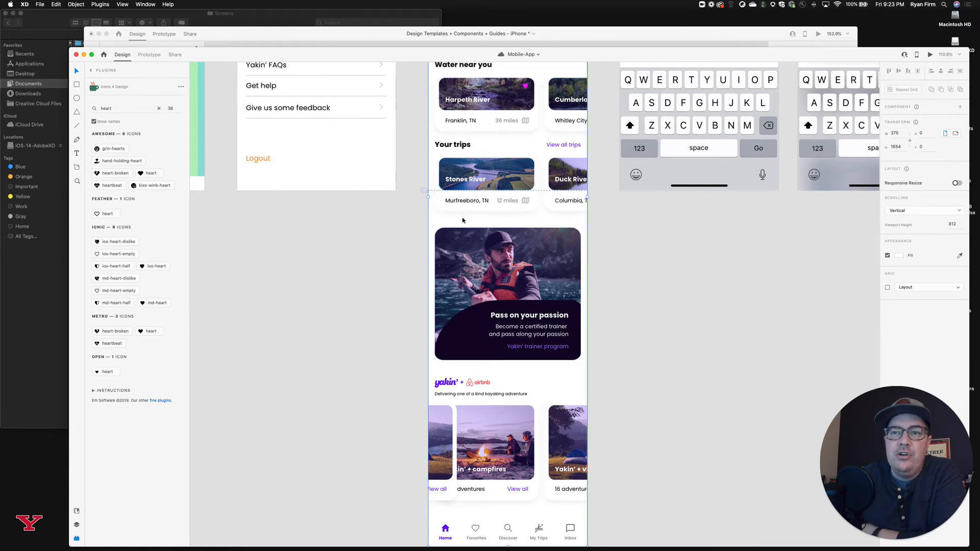
# Deselect the Dashboard artboard and review its header alongside the Profile screen and the iPhone - Portrait - Status Bar Only template.
pyautogui.scroll(4, 469, 203)
pyautogui.scroll(2, 469, 202)
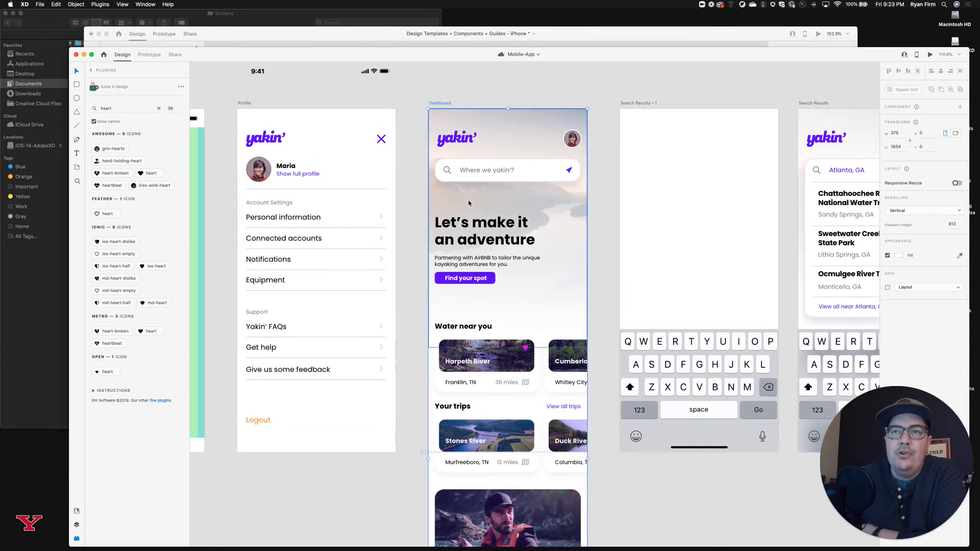
pyautogui.hscroll(-1, 468, 202)
pyautogui.click(611, 145)
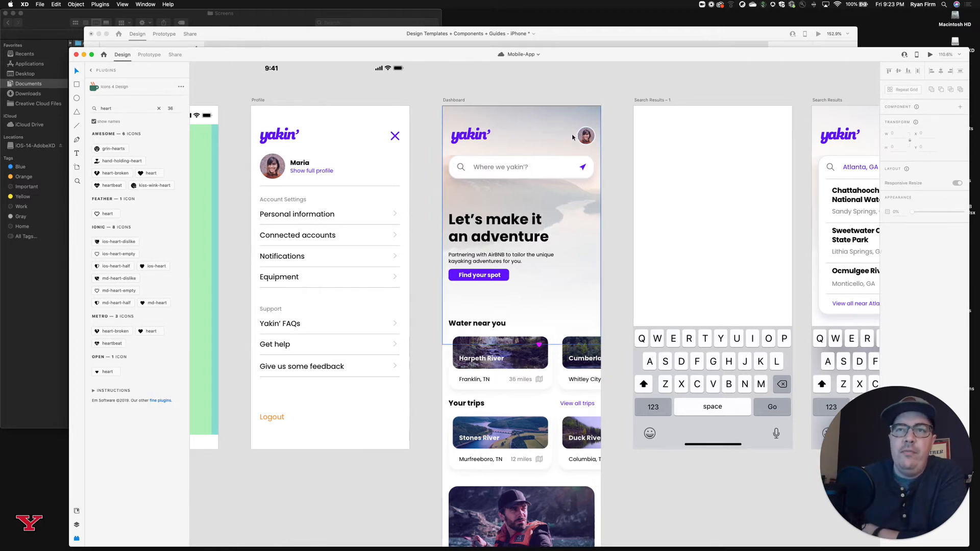
pyautogui.hscroll(-5, 540, 138)
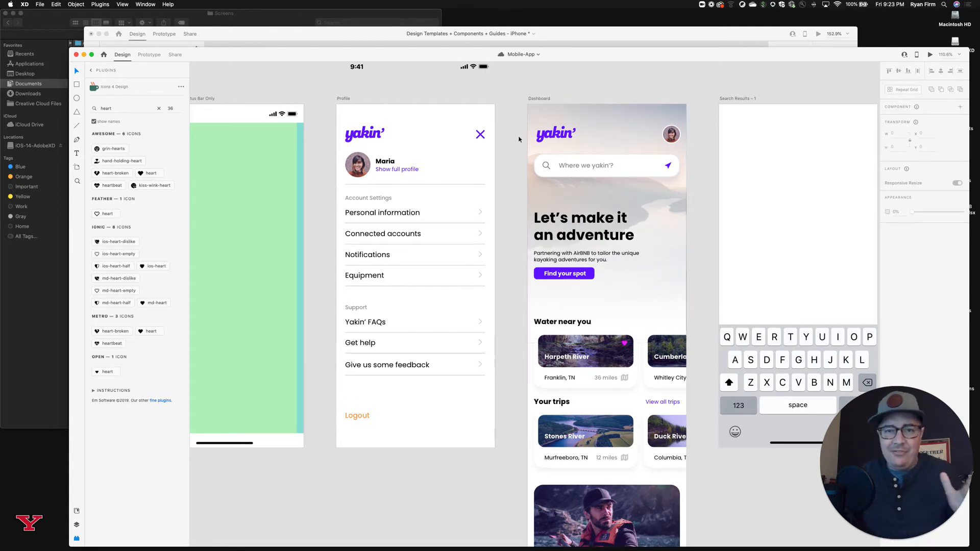
pyautogui.hscroll(-2, 519, 138)
pyautogui.hscroll(-2, 519, 139)
pyautogui.scroll(-1, 519, 139)
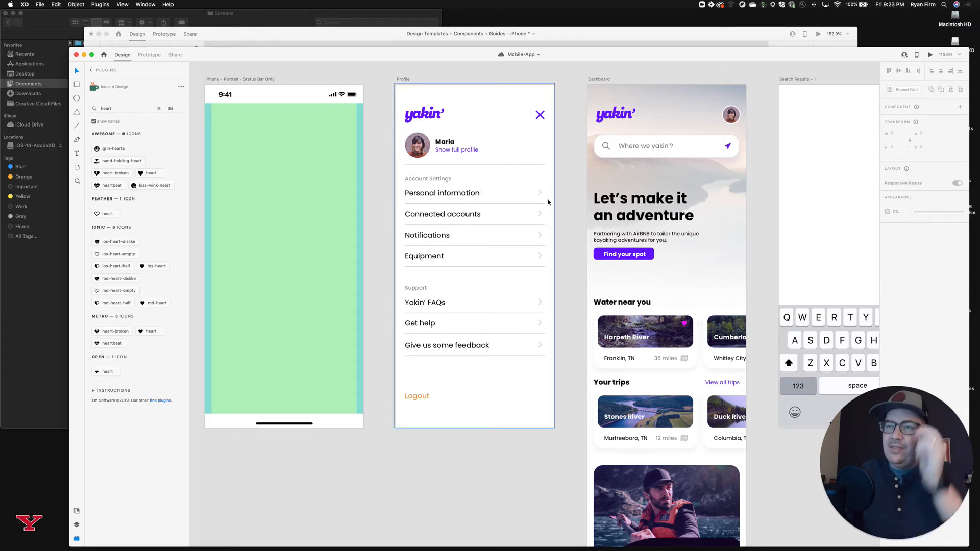
# Examine the Dashboard search field and select the keyboard component on Search Results – 1 to inspect its states.
pyautogui.hscroll(5, 560, 197)
pyautogui.hscroll(1, 561, 198)
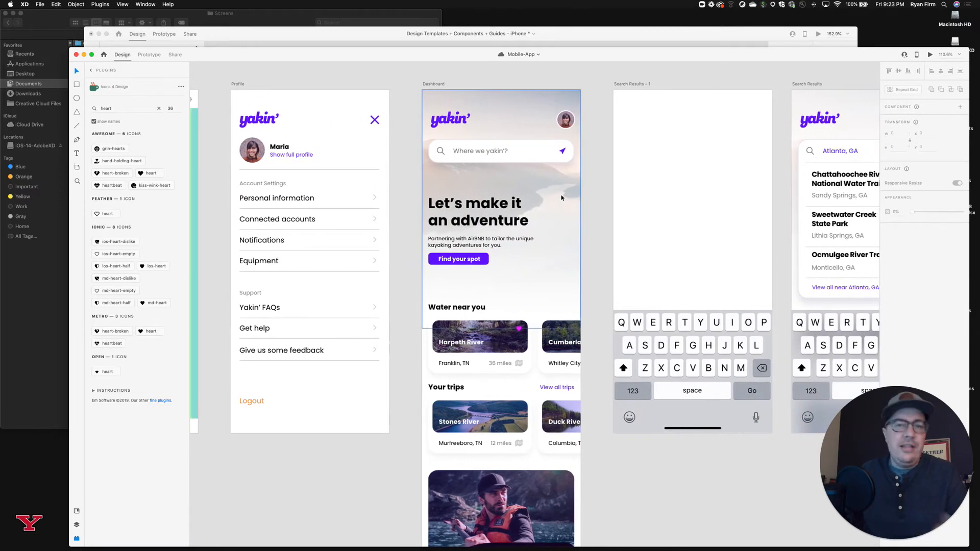
pyautogui.hscroll(4, 561, 197)
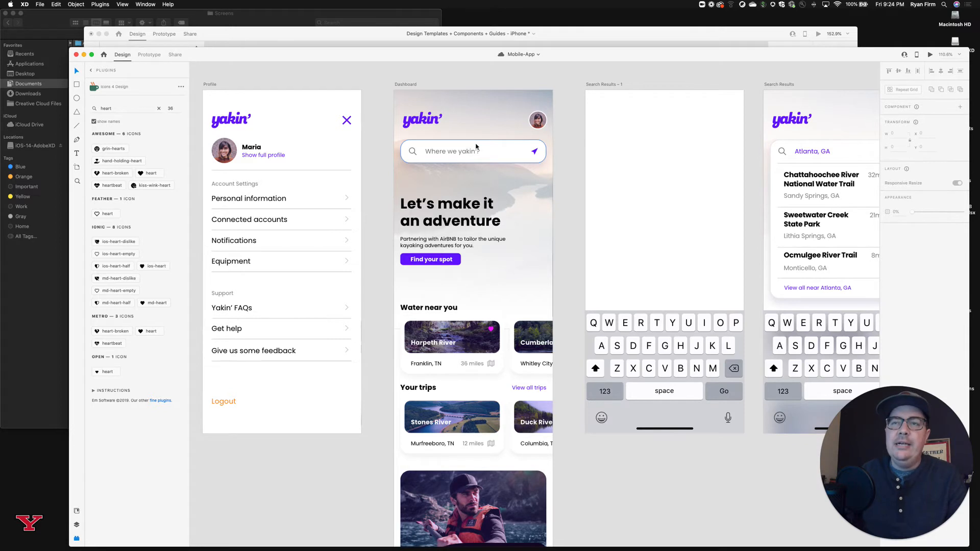
pyautogui.hscroll(2, 476, 146)
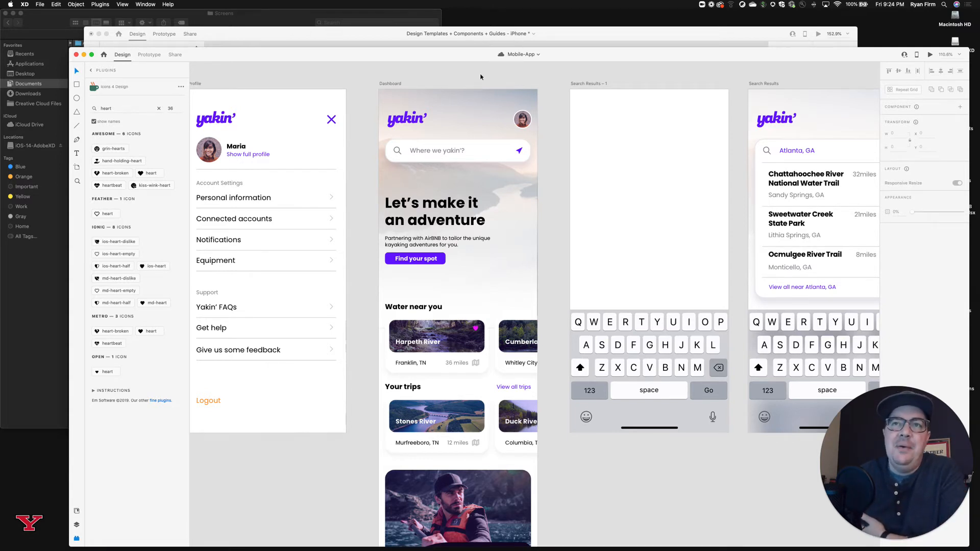
pyautogui.hscroll(5, 480, 76)
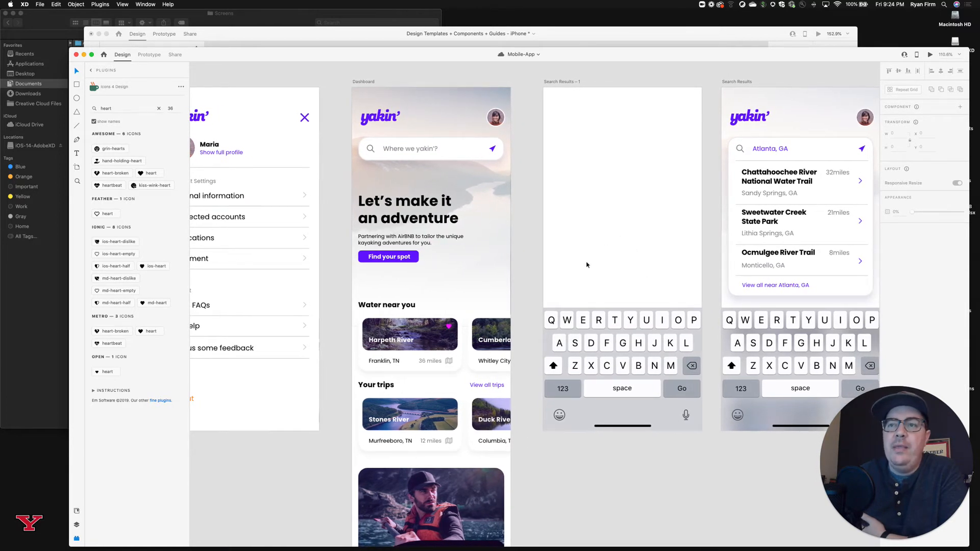
pyautogui.click(604, 342)
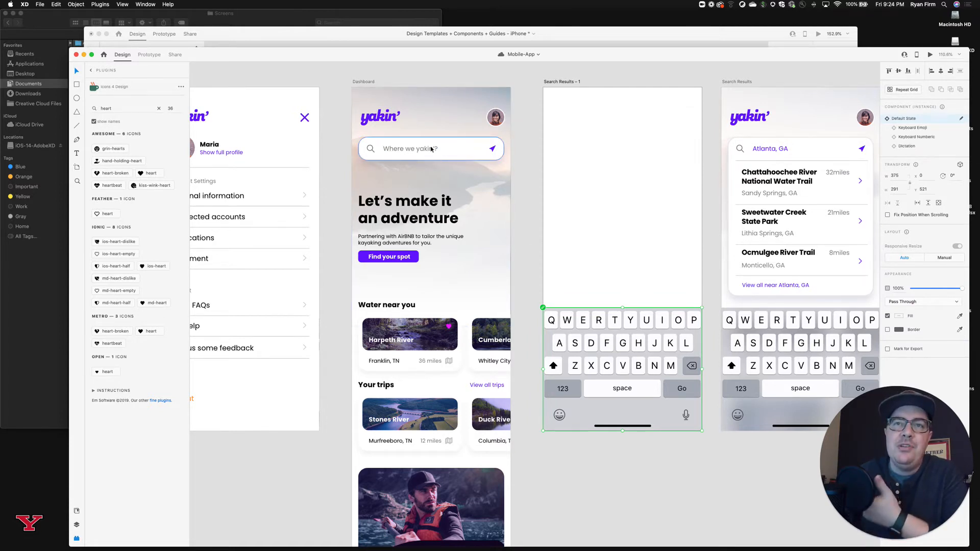
# Follow the search flow from the Dashboard through the Atlanta, GA results list to the Chattahoochee River National Water Trail screen.
pyautogui.hscroll(5, 428, 160)
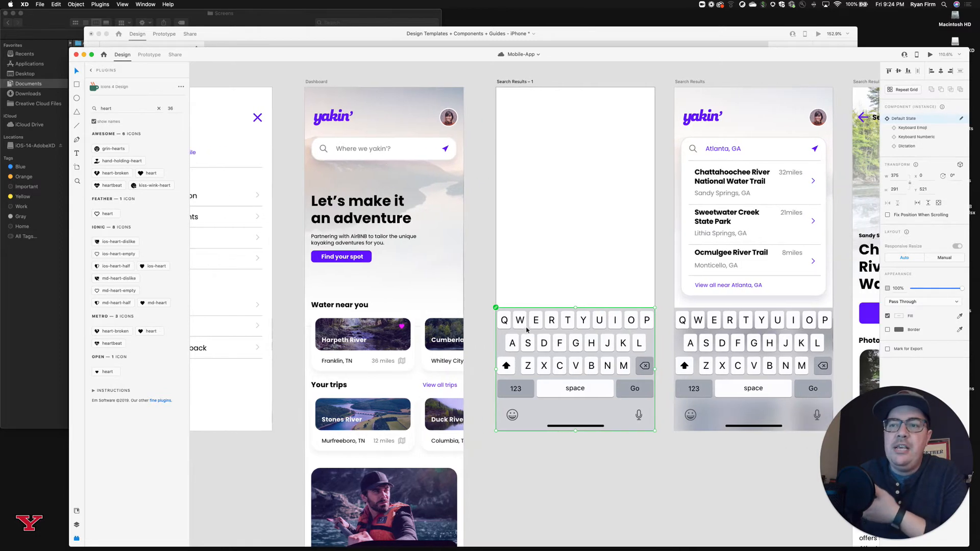
pyautogui.hscroll(10, 558, 319)
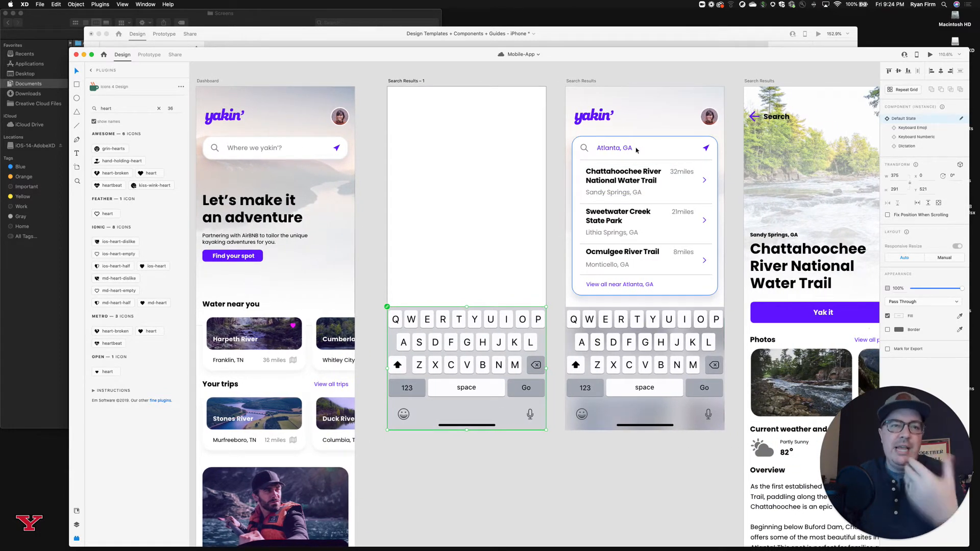
pyautogui.hscroll(2, 638, 150)
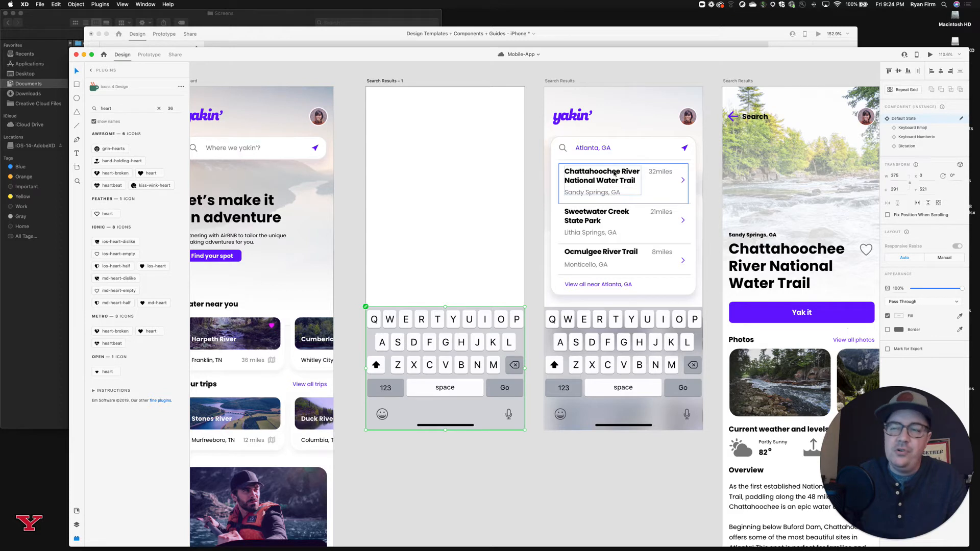
pyautogui.hscroll(-5, 611, 173)
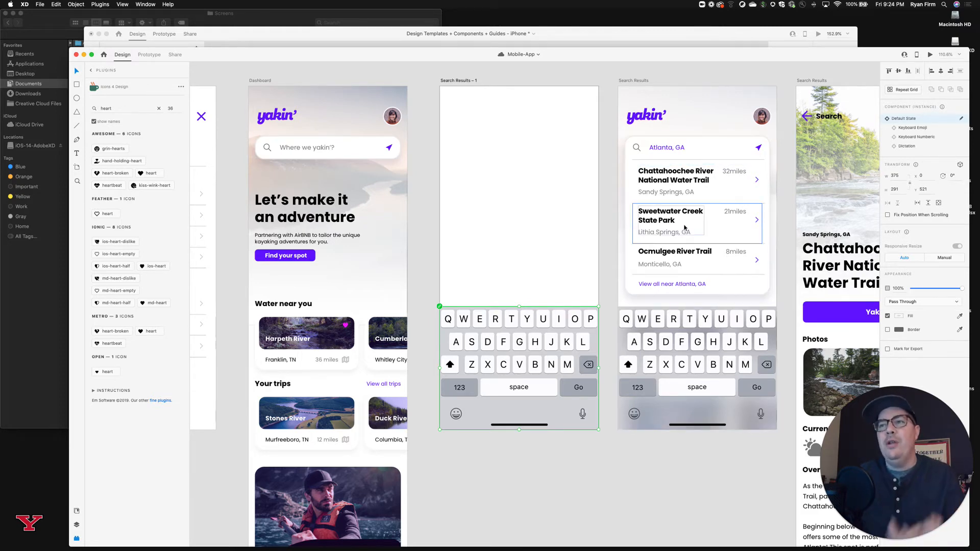
pyautogui.hscroll(2, 684, 228)
pyautogui.hscroll(5, 684, 228)
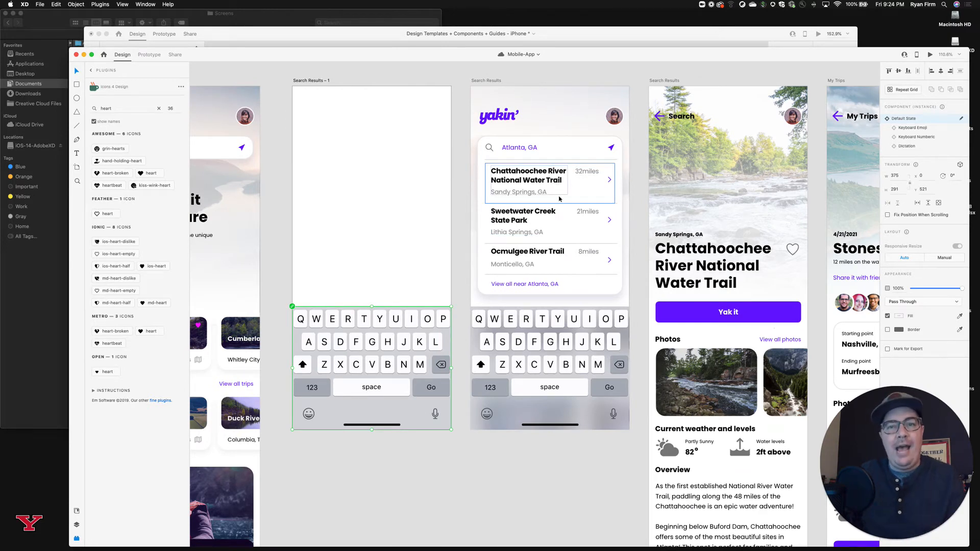
pyautogui.hscroll(1, 562, 188)
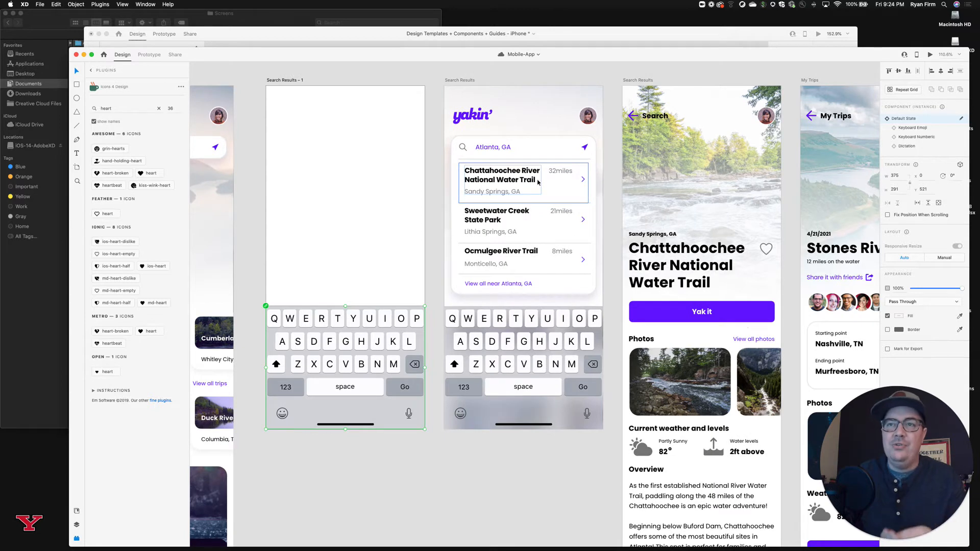
pyautogui.hscroll(2, 537, 182)
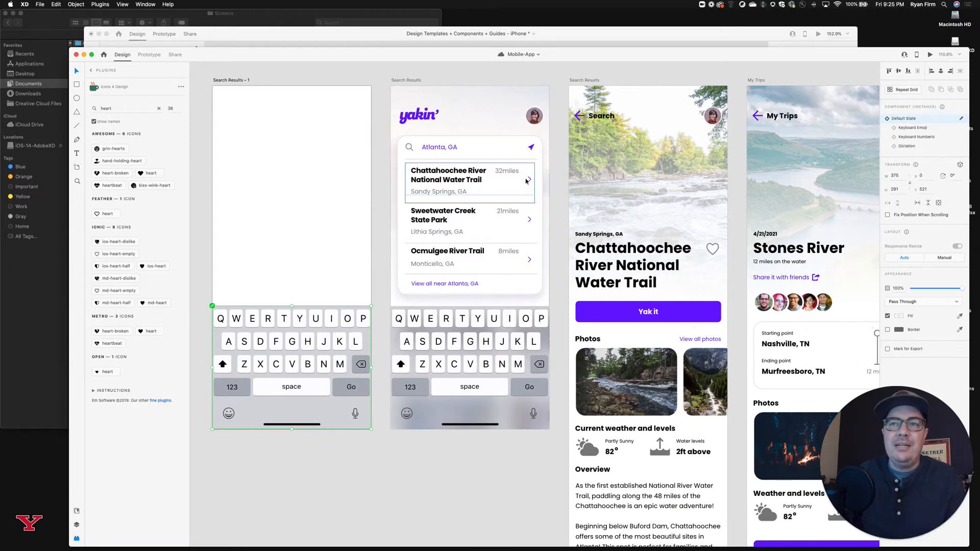
pyautogui.hscroll(4, 614, 170)
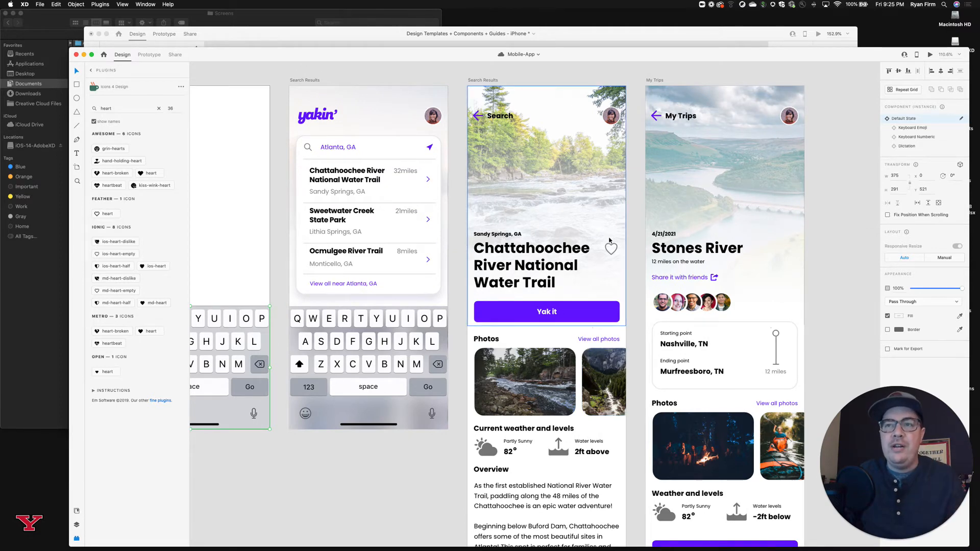
# Examine the Chattahoochee River National Water Trail screen from its title down to the bottom "Yak it" button and tab bar.
pyautogui.scroll(-4, 608, 243)
pyautogui.scroll(-3, 562, 181)
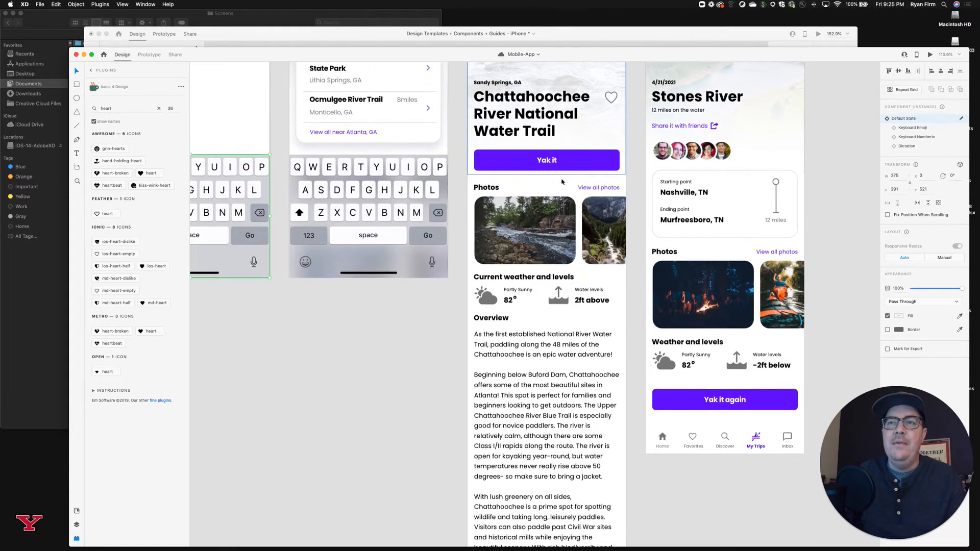
pyautogui.scroll(-3, 562, 181)
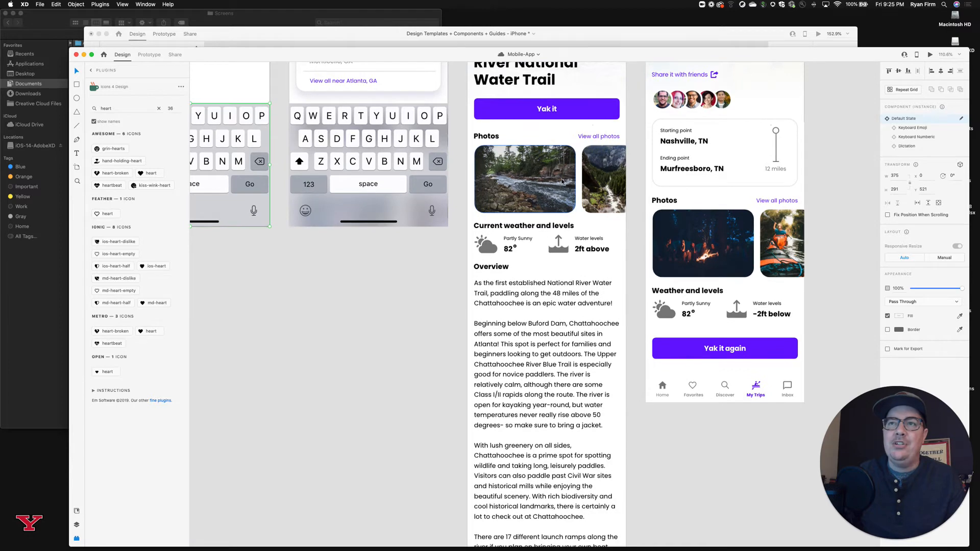
pyautogui.scroll(-2, 562, 181)
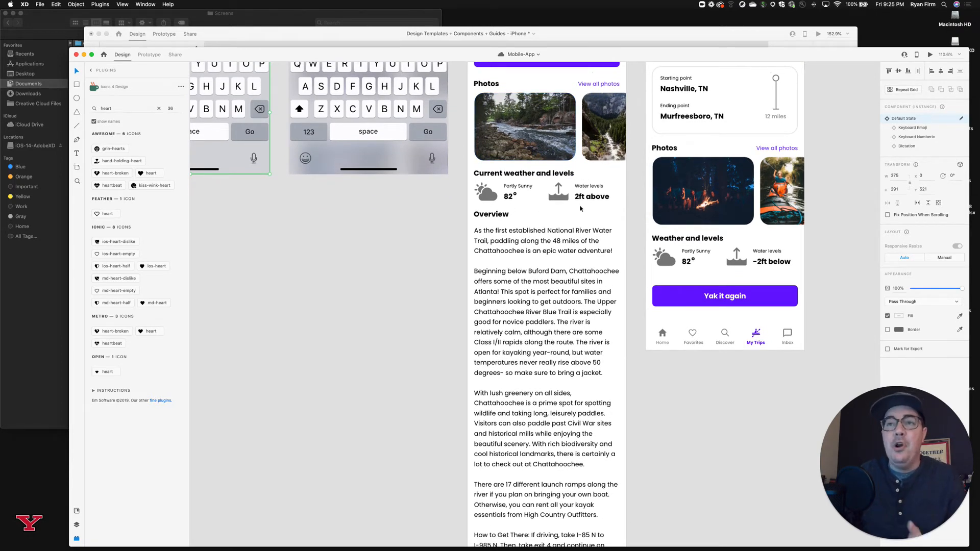
pyautogui.scroll(-5, 580, 208)
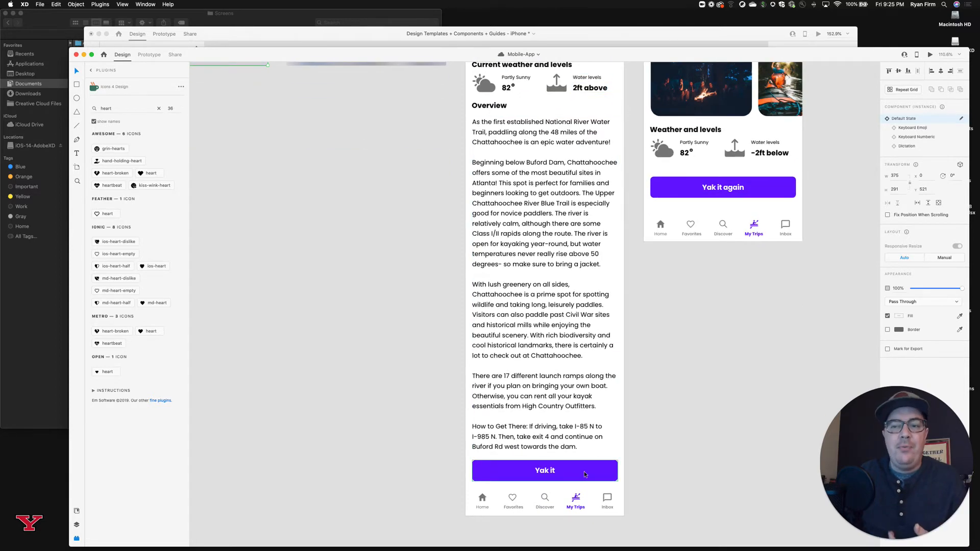
pyautogui.scroll(5, 582, 474)
pyautogui.scroll(12, 582, 473)
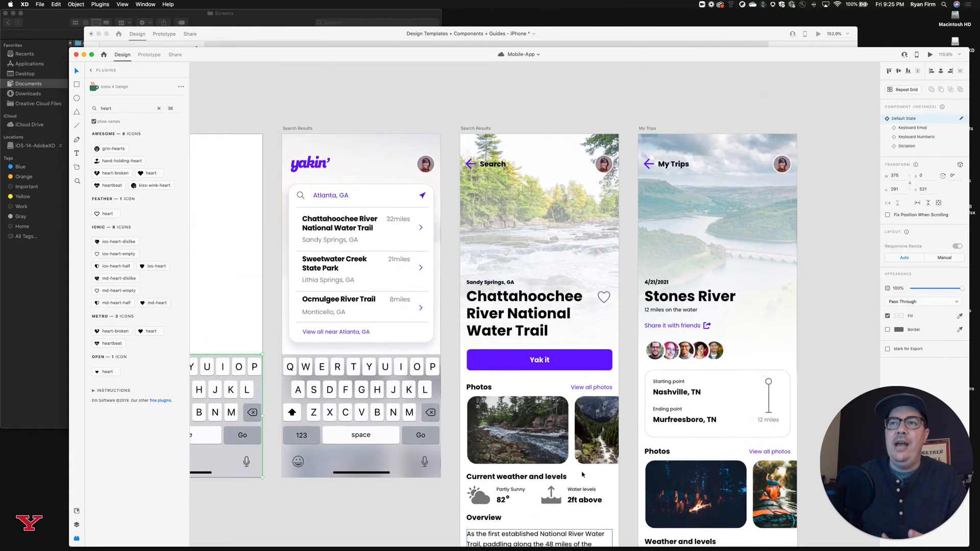
# Go back across the screens to the Dashboard and examine its bottom tab bar, from Home to Inbox.
pyautogui.scroll(-2, 582, 474)
pyautogui.hscroll(-2, 582, 474)
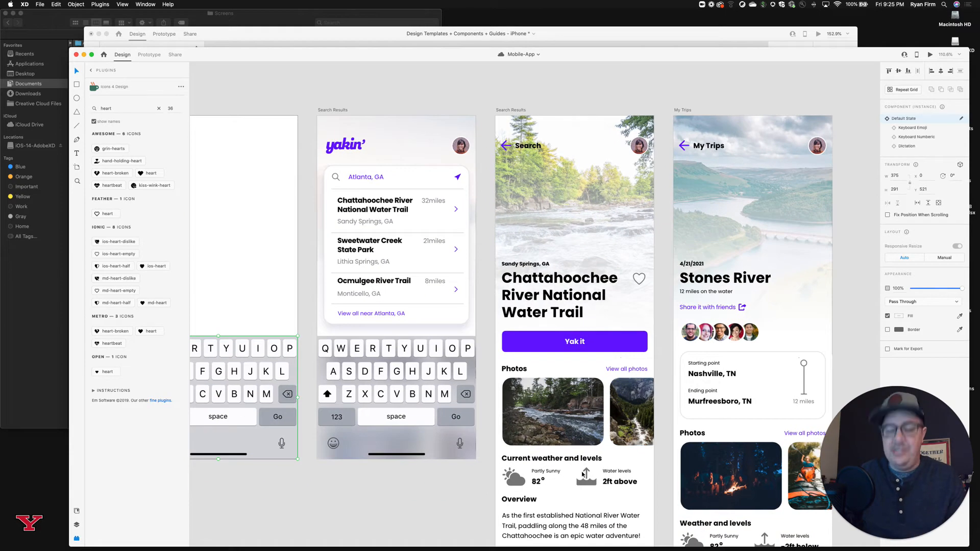
pyautogui.scroll(1, 582, 474)
pyautogui.scroll(-4, 582, 474)
pyautogui.scroll(-3, 581, 473)
pyautogui.hscroll(-2, 580, 473)
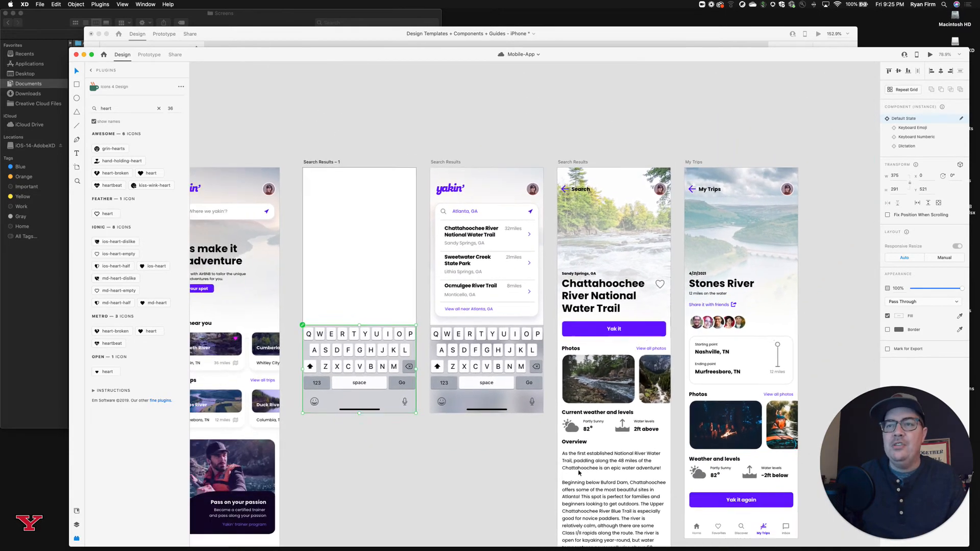
pyautogui.hscroll(-9, 579, 473)
pyautogui.scroll(-6, 579, 472)
pyautogui.scroll(-4, 531, 403)
pyautogui.hscroll(-2, 532, 403)
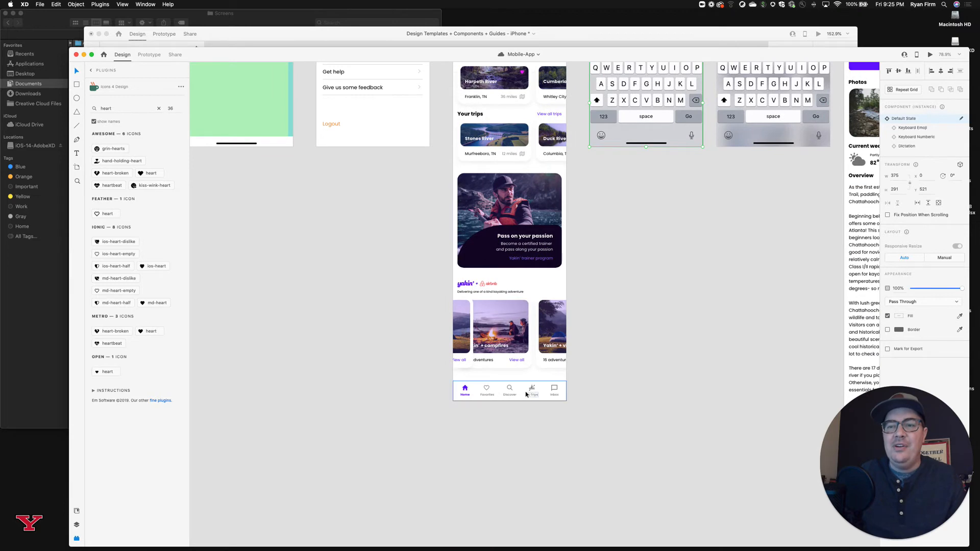
pyautogui.scroll(3, 526, 391)
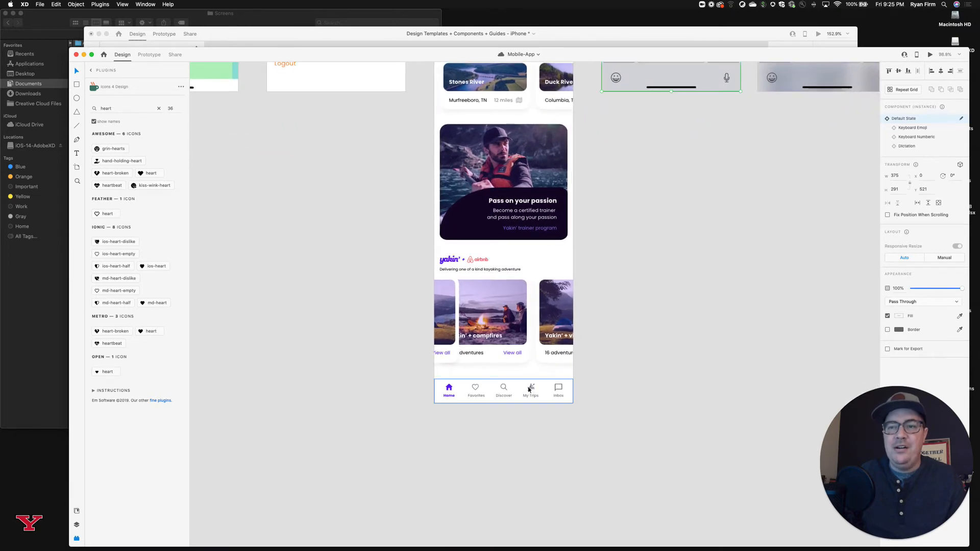
pyautogui.scroll(-3, 529, 390)
# Inspect the "Water near you" and "Your trips" cards on the Dashboard up close.
pyautogui.scroll(3, 531, 390)
pyautogui.scroll(3, 538, 388)
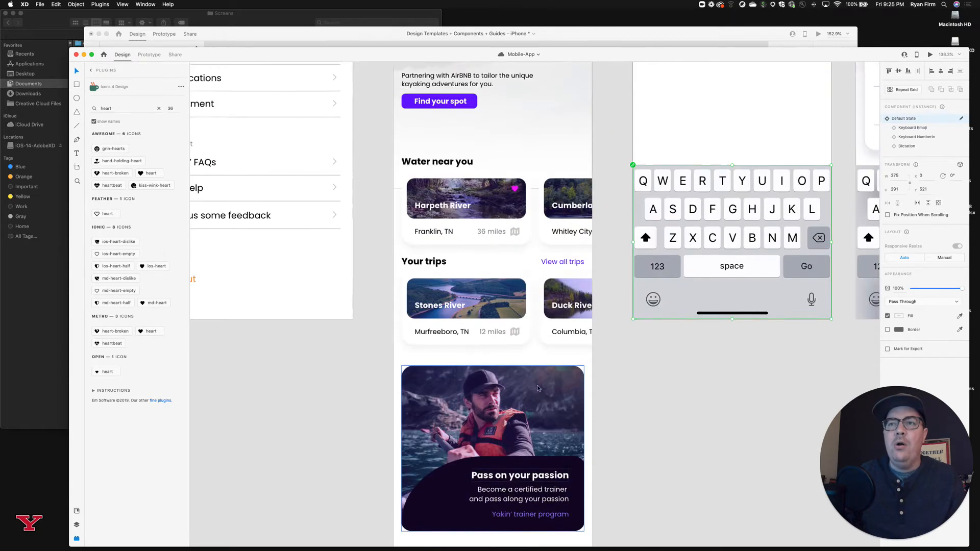
pyautogui.scroll(3, 538, 388)
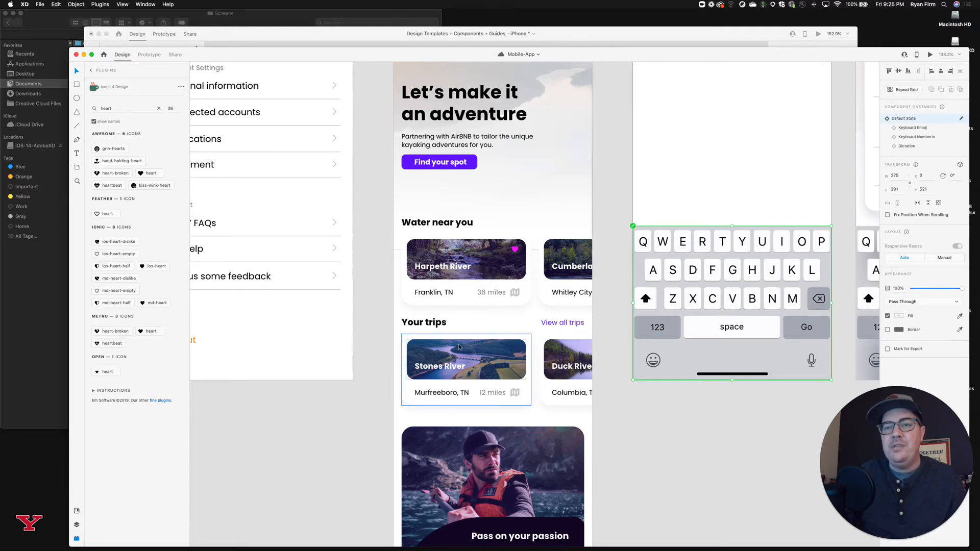
pyautogui.scroll(1, 454, 357)
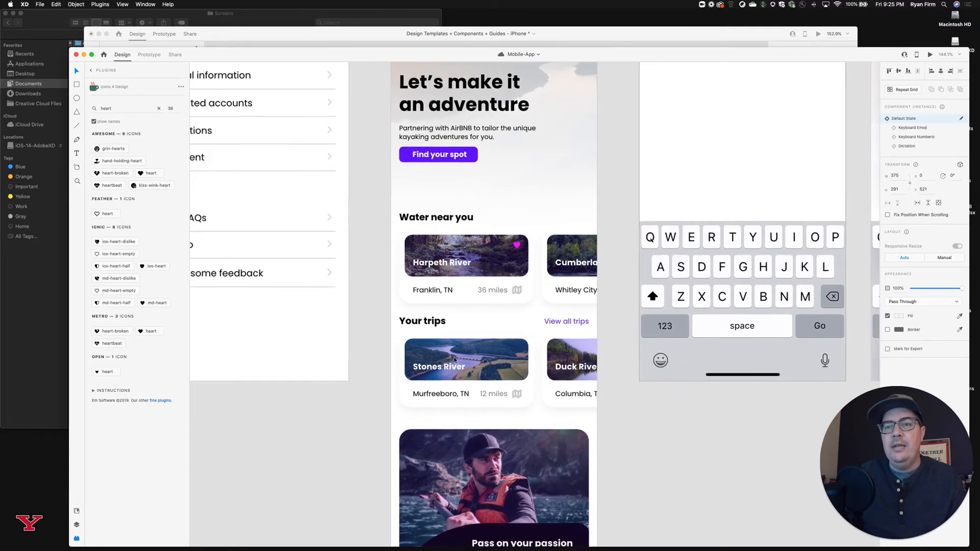
pyautogui.scroll(-5, 454, 358)
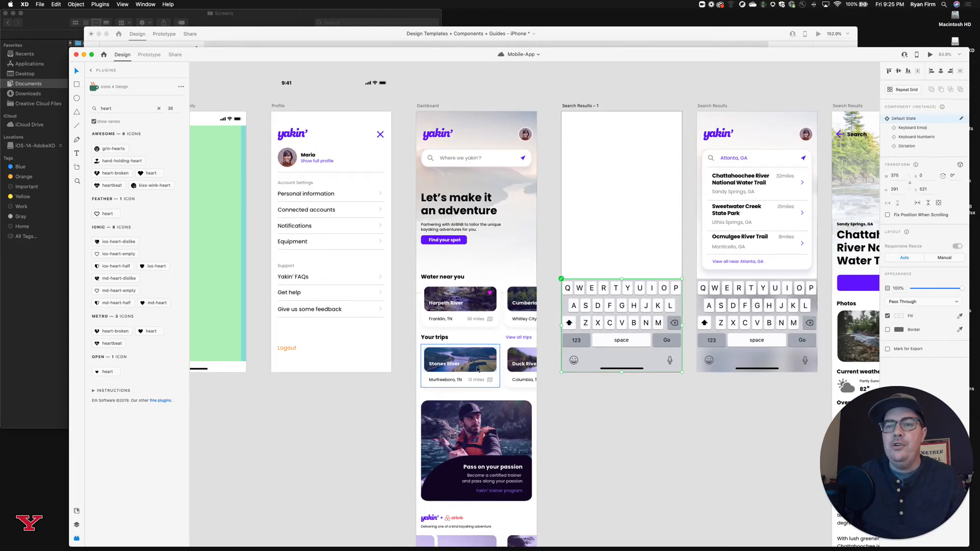
# Review the screens from the Dashboard through to My Trips and clear the keyboard component selection.
pyautogui.hscroll(3, 459, 365)
pyautogui.hscroll(10, 457, 366)
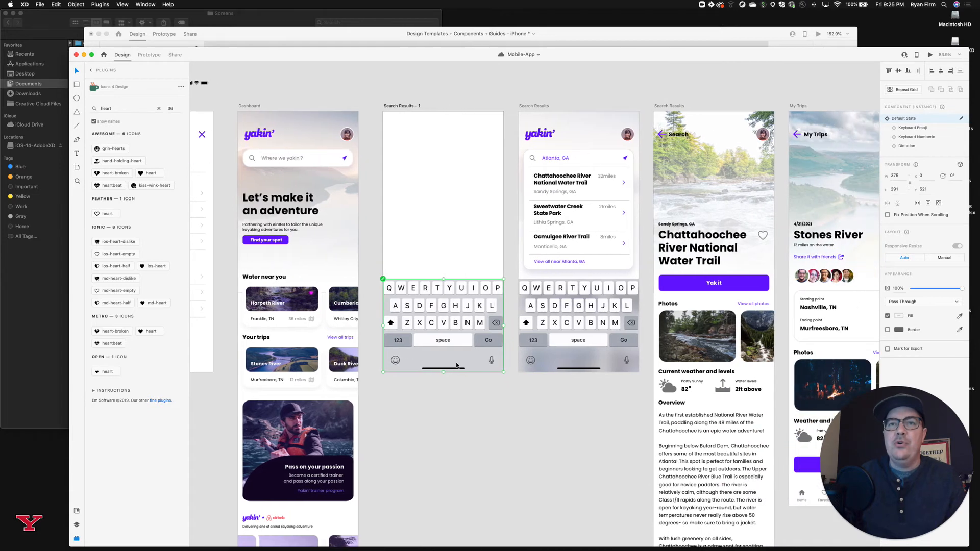
pyautogui.hscroll(5, 457, 365)
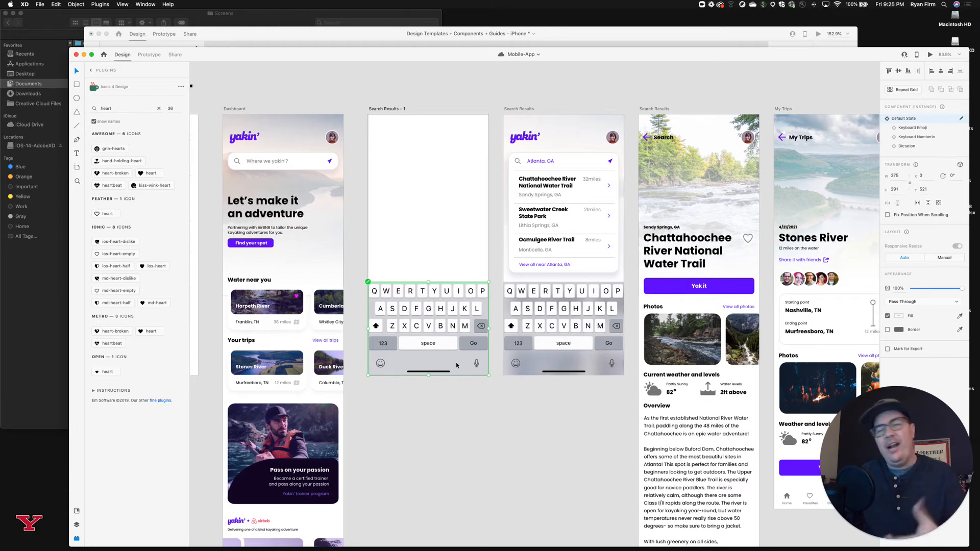
pyautogui.hscroll(18, 456, 365)
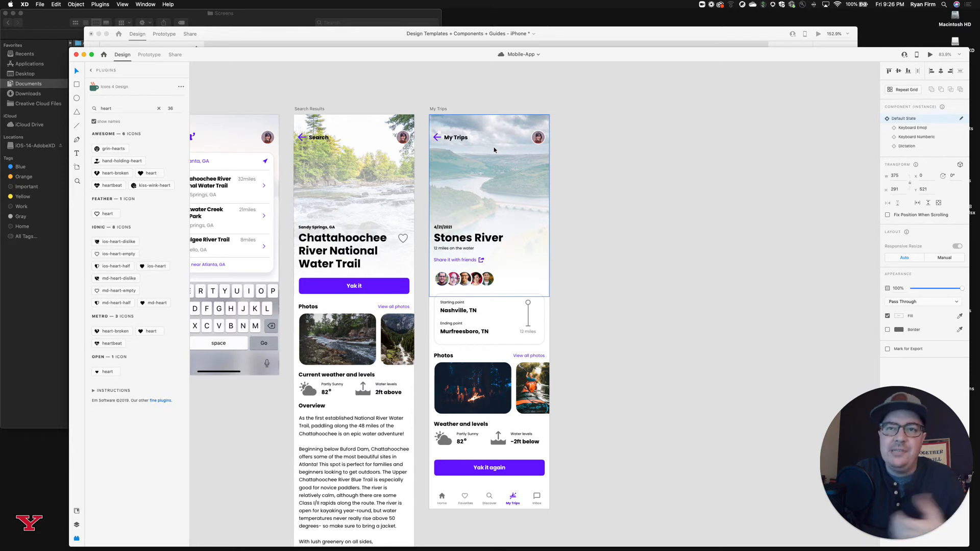
pyautogui.click(468, 93)
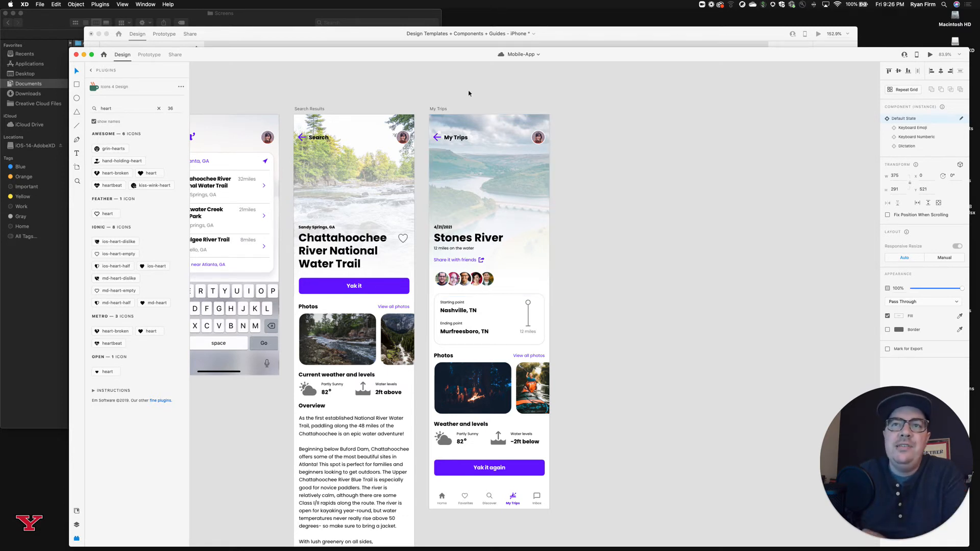
pyautogui.hscroll(-6, 455, 96)
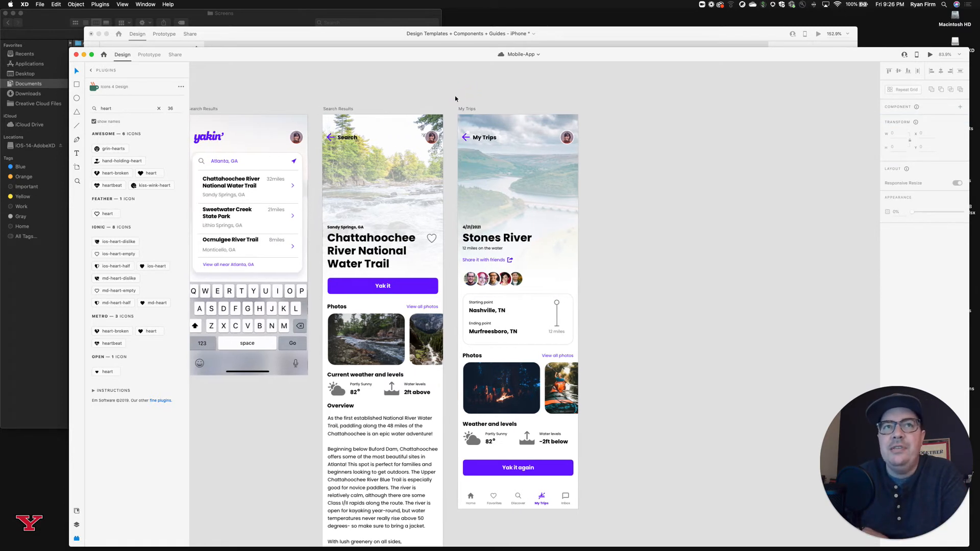
# Go back from My Trips to the Dashboard and review that screen down to its bottom tab bar.
pyautogui.hscroll(-2, 454, 96)
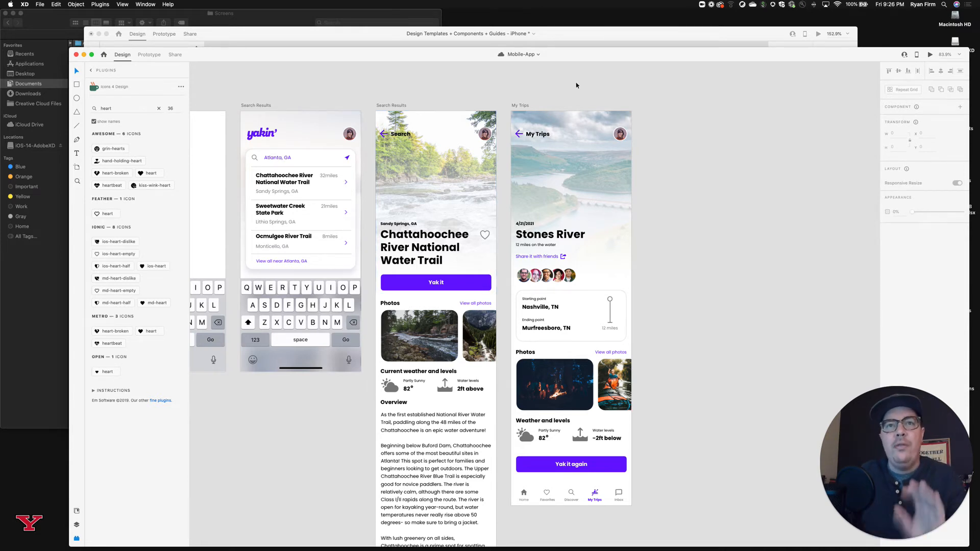
pyautogui.hscroll(-5, 576, 85)
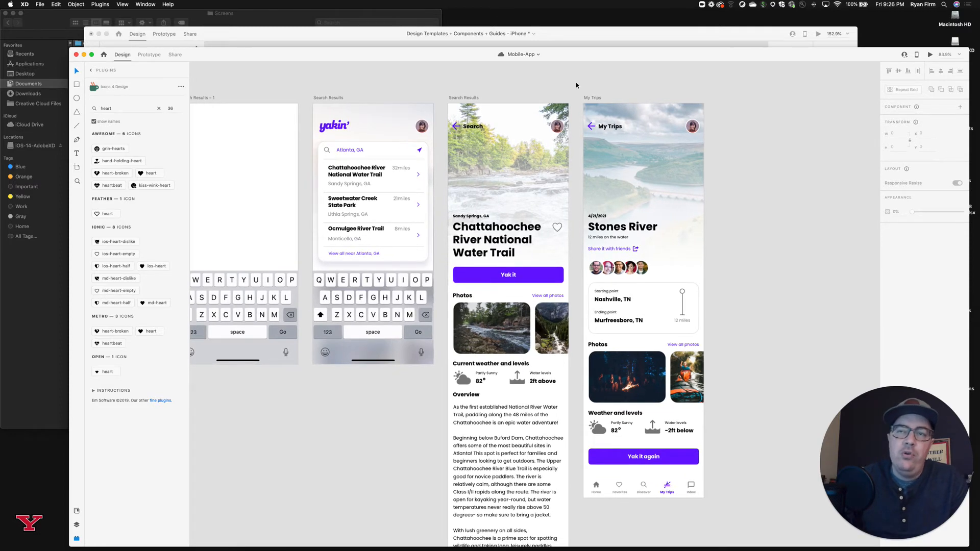
pyautogui.hscroll(-15, 577, 85)
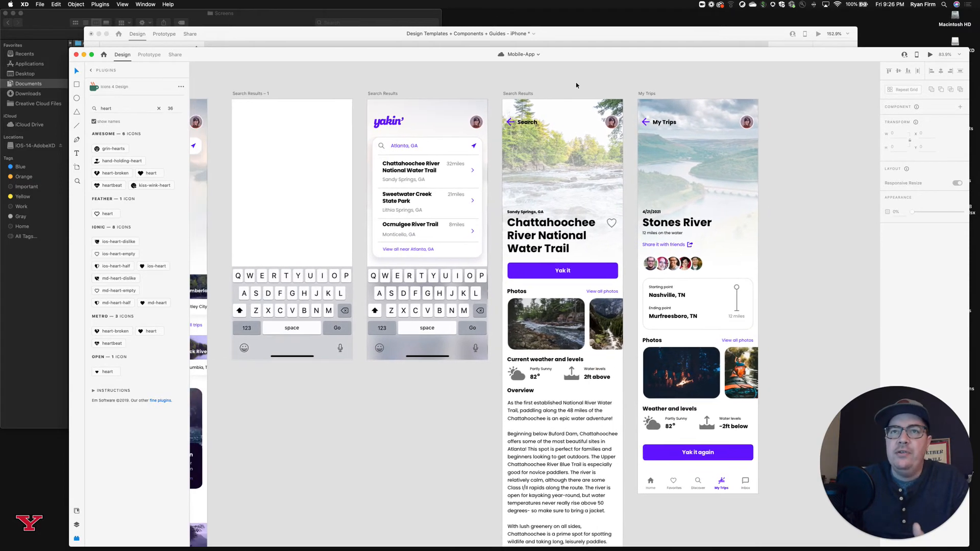
pyautogui.hscroll(-5, 576, 85)
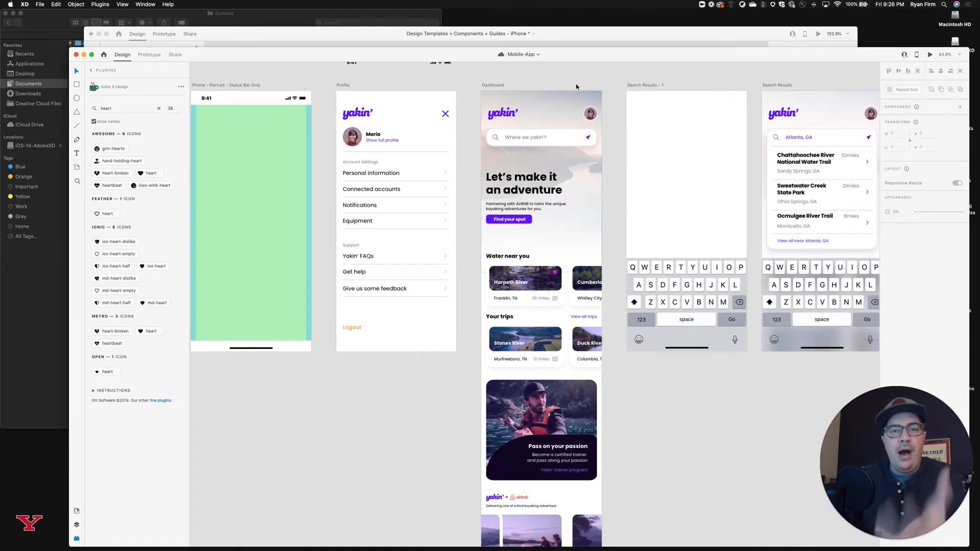
pyautogui.scroll(-5, 576, 84)
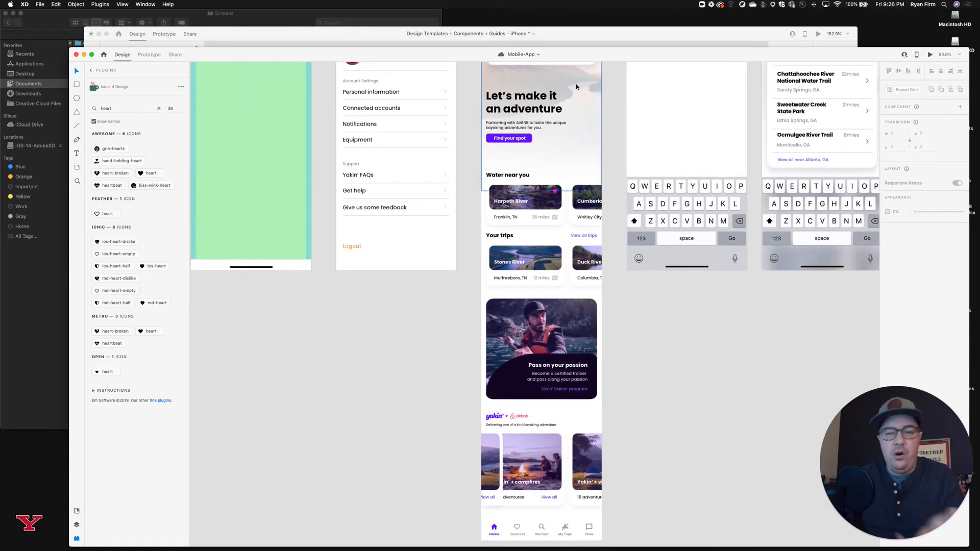
pyautogui.scroll(-5, 576, 87)
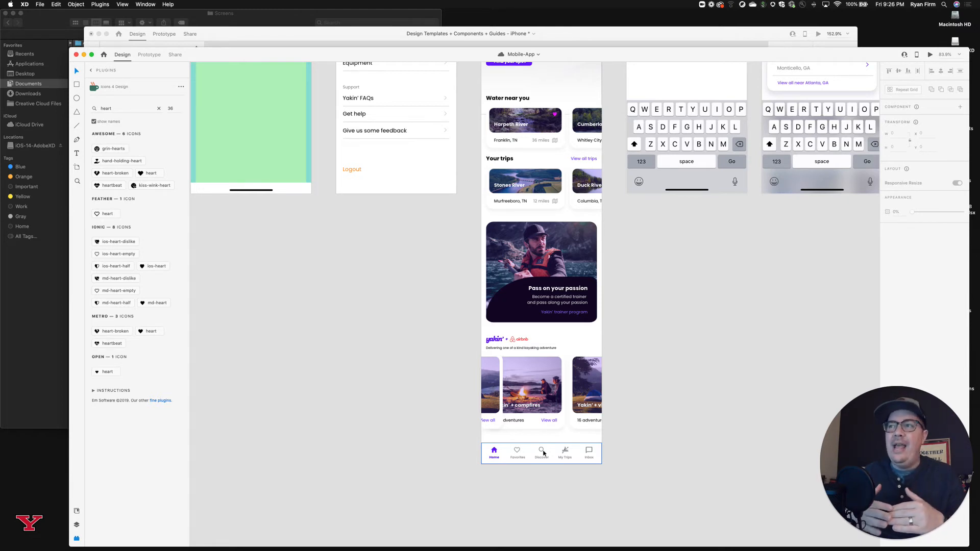
pyautogui.scroll(5, 484, 259)
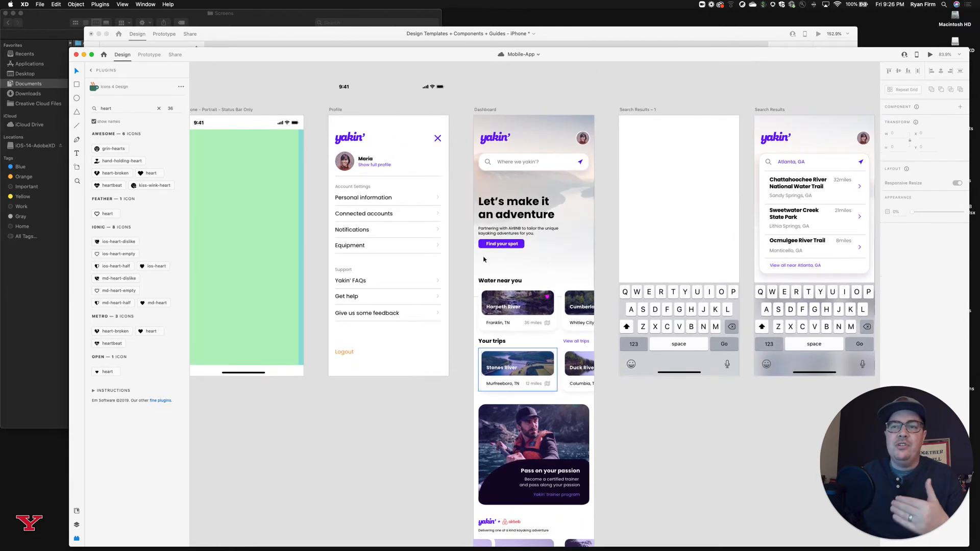
# Select the Profile and Dashboard artboards in turn and examine the Dashboard's lower sections and bottom tab bar.
pyautogui.click(334, 110)
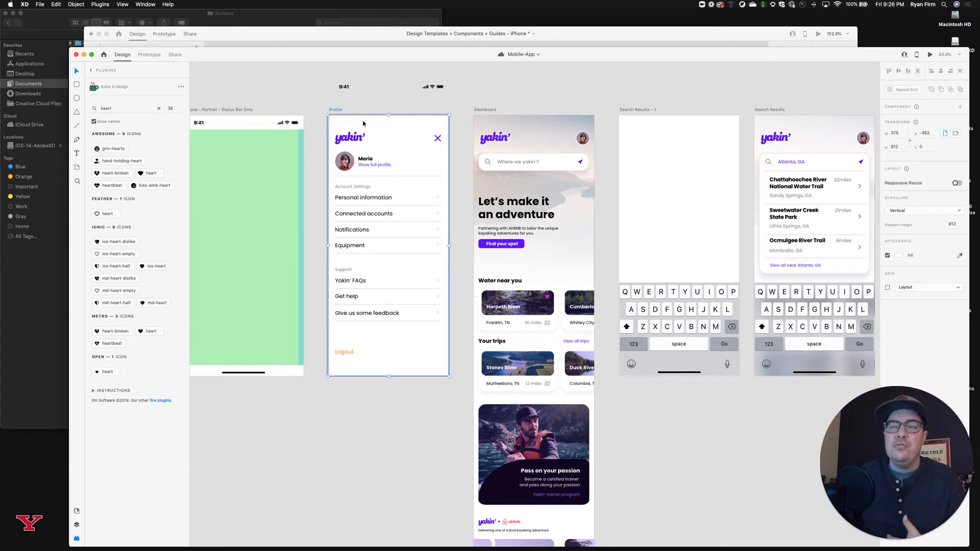
pyautogui.click(488, 110)
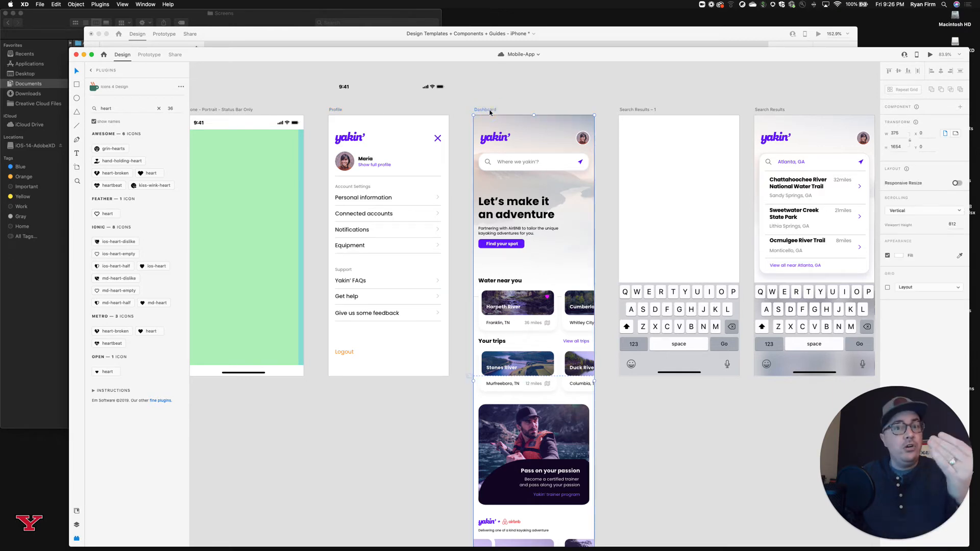
pyautogui.scroll(-10, 492, 166)
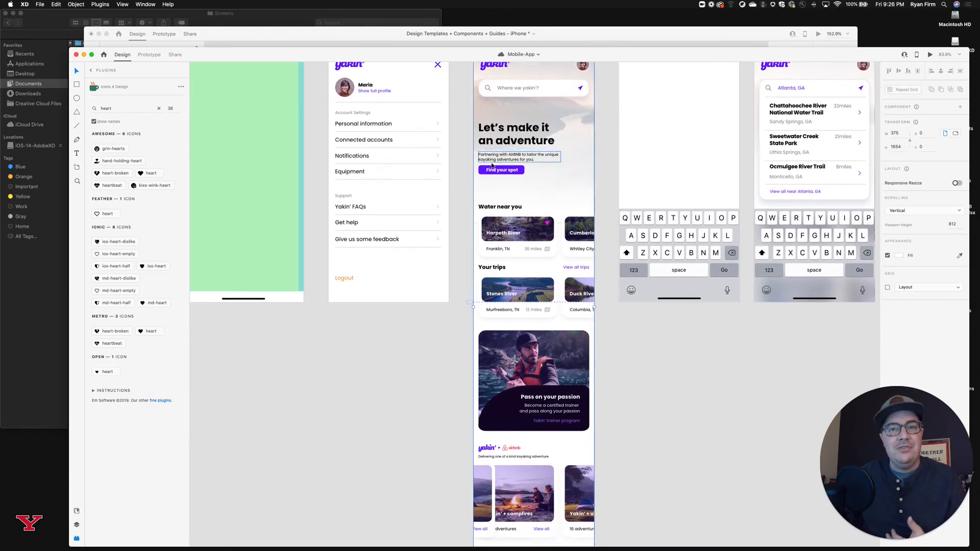
pyautogui.click(610, 187)
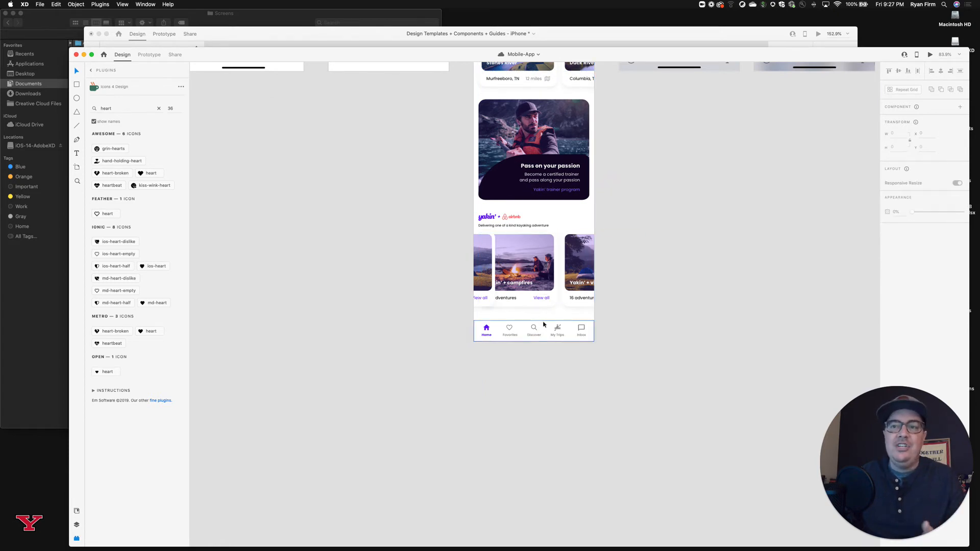
pyautogui.scroll(-1, 543, 324)
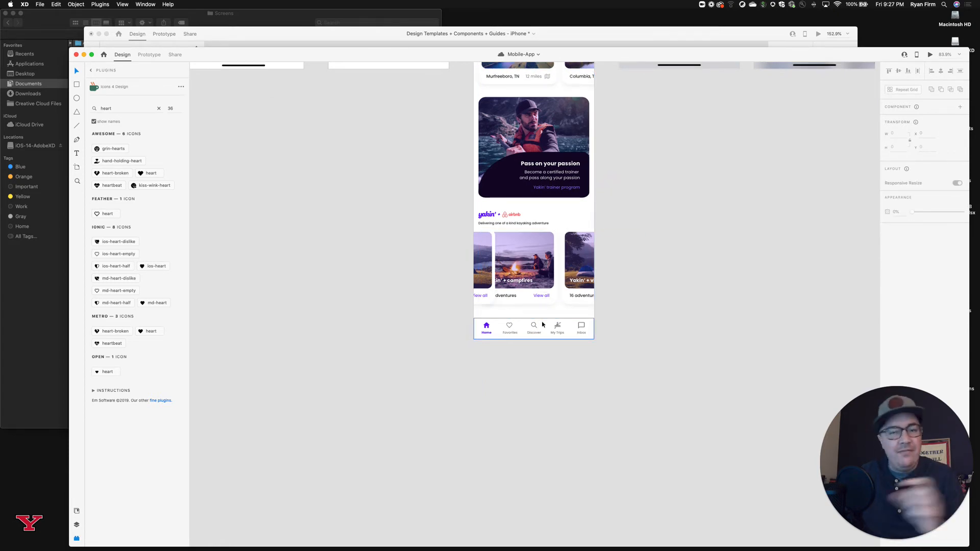
pyautogui.scroll(1, 543, 325)
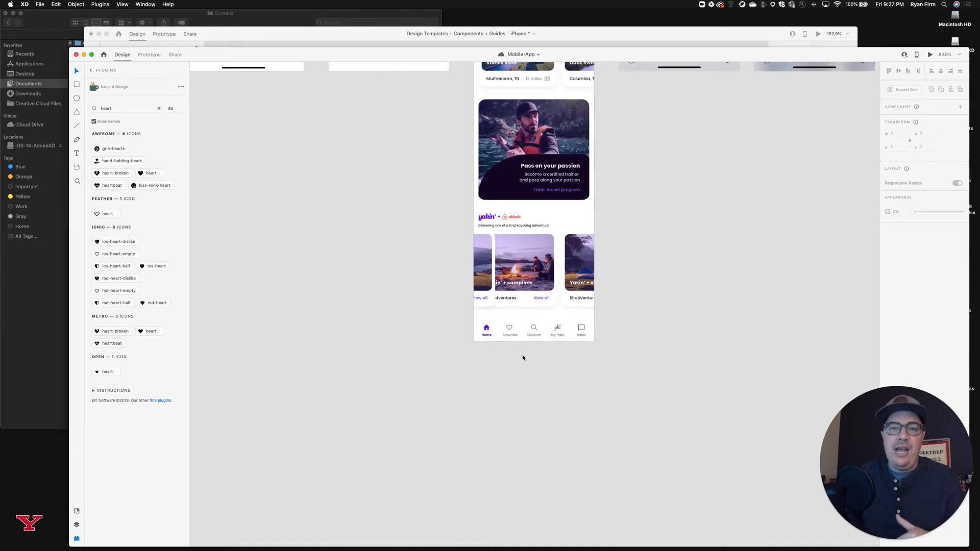
# Delete the extra card overlapping the "Yakin' + campfires" card in the Dashboard's Airbnb section.
pyautogui.scroll(-2, 522, 357)
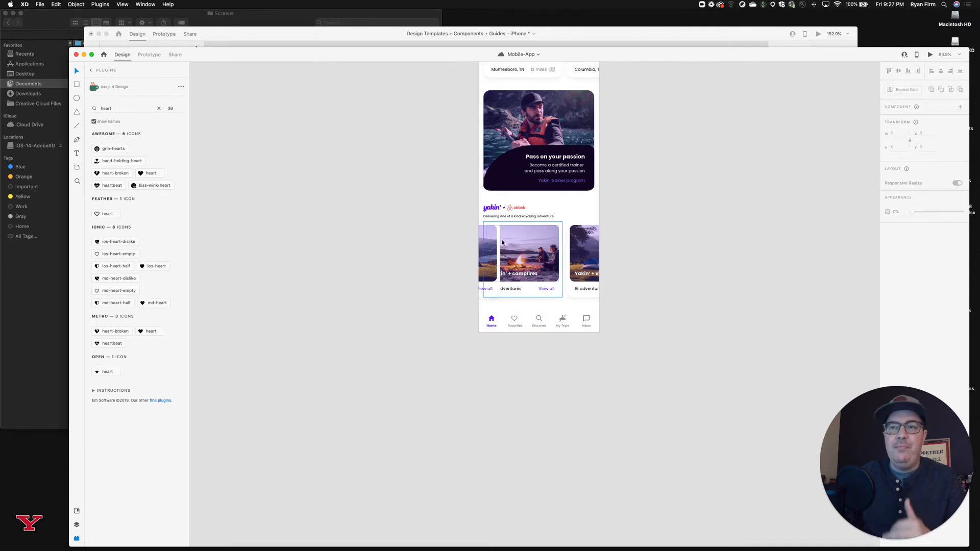
pyautogui.click(493, 242)
pyautogui.press('Delete')
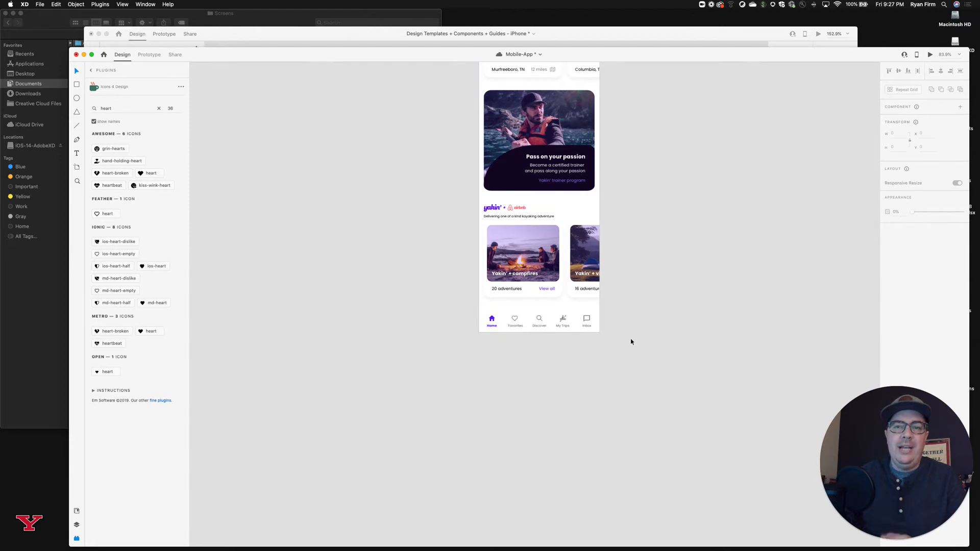
# Review the screens from Profile through My Trips, including the trail screen's bottom tab bar, and return to the Dashboard.
pyautogui.scroll(10, 629, 342)
pyautogui.hscroll(2, 629, 341)
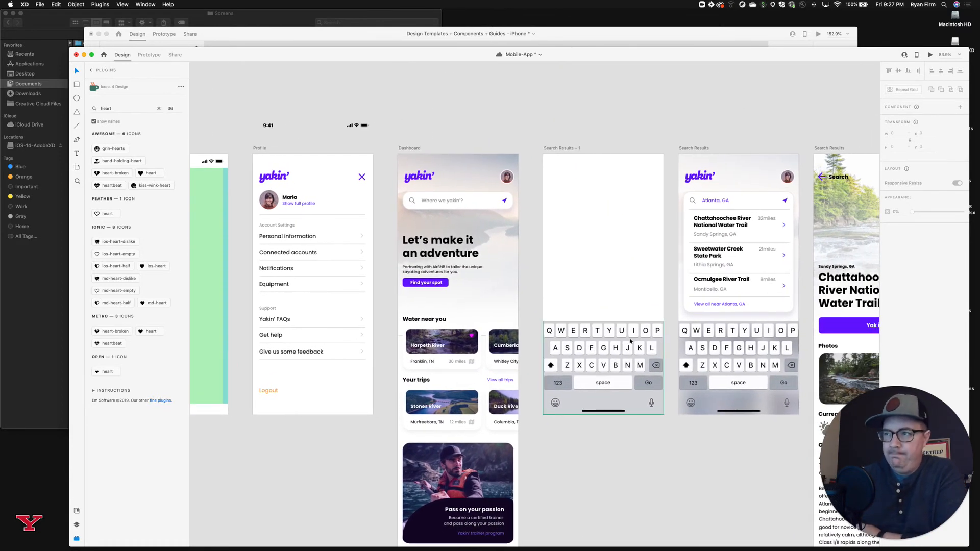
pyautogui.hscroll(5, 630, 341)
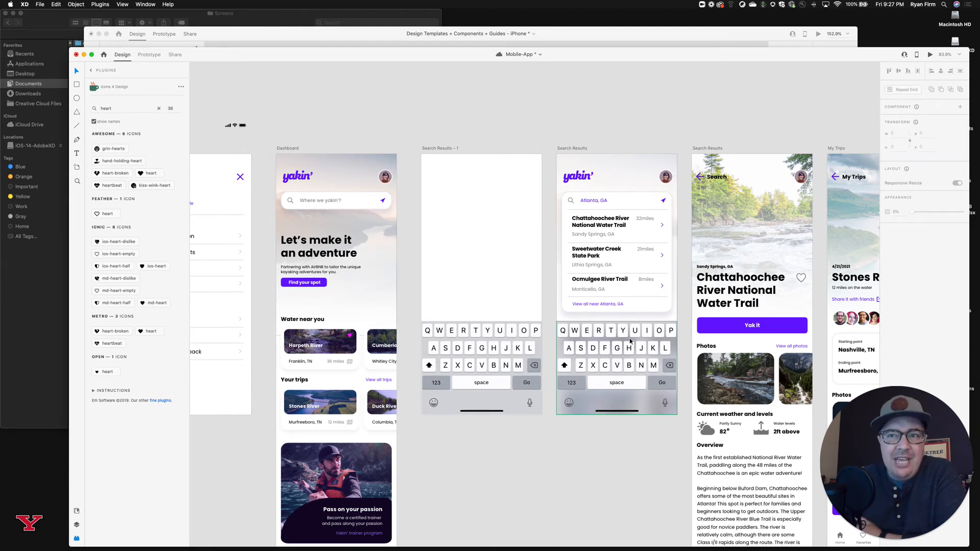
pyautogui.hscroll(-6, 631, 342)
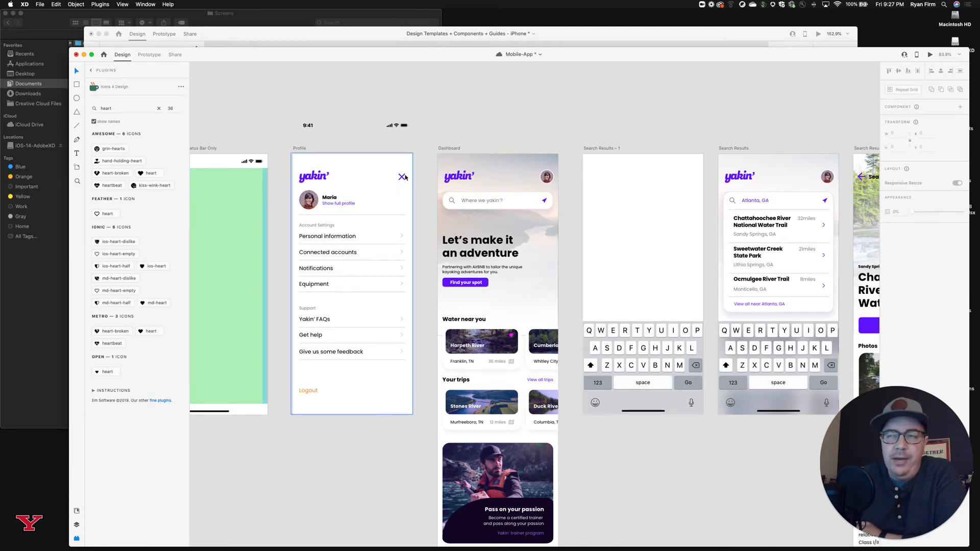
pyautogui.hscroll(14, 402, 176)
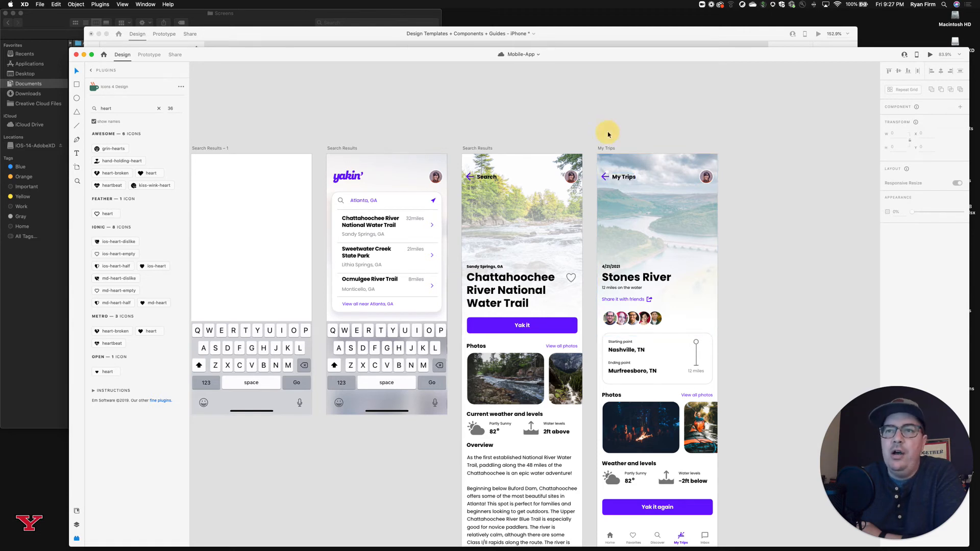
pyautogui.hscroll(-2, 607, 131)
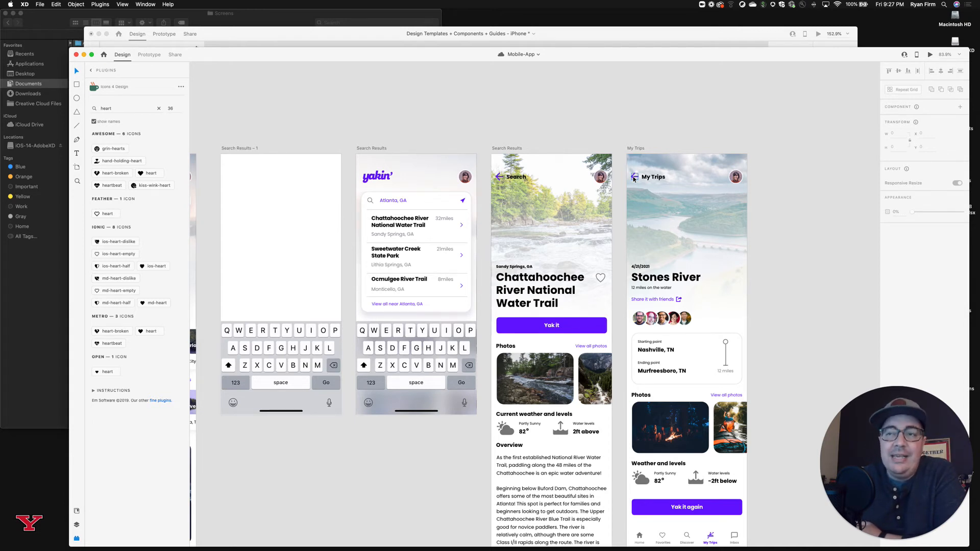
pyautogui.scroll(-10, 620, 231)
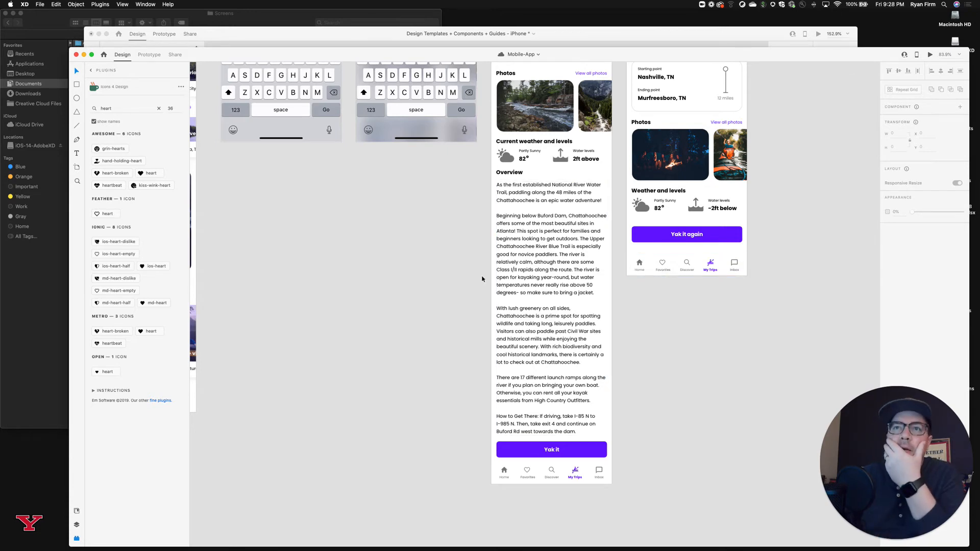
pyautogui.scroll(10, 481, 279)
pyautogui.hscroll(-8, 481, 279)
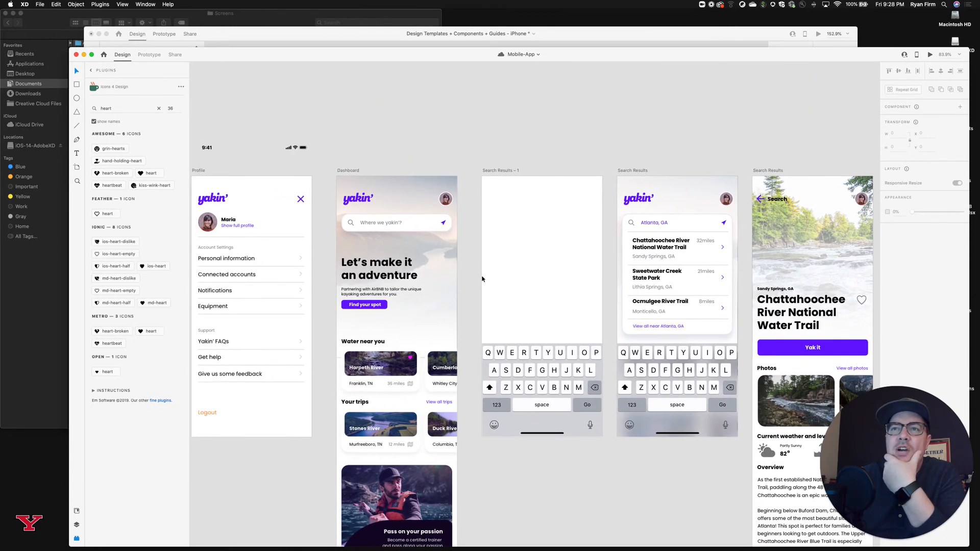
pyautogui.scroll(-5, 482, 279)
pyautogui.hscroll(-5, 482, 280)
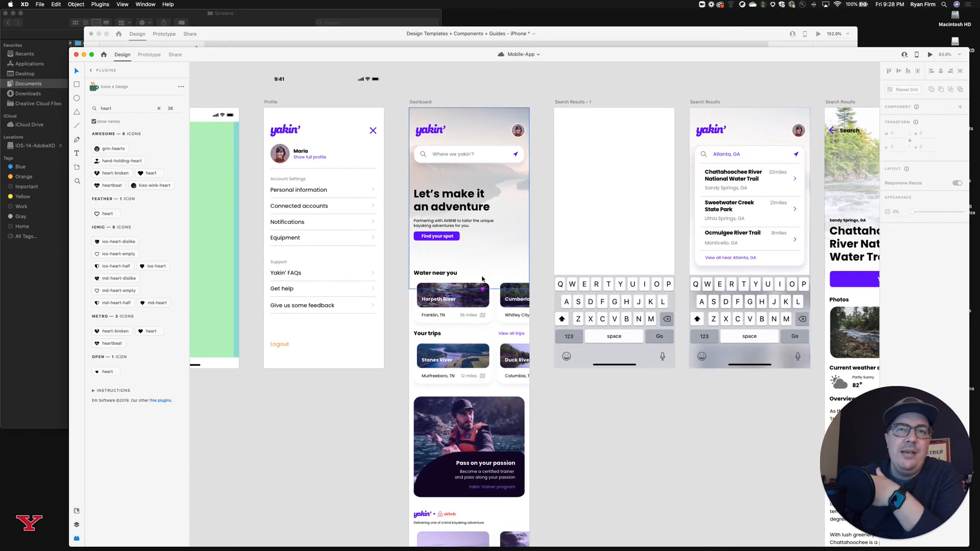
pyautogui.hscroll(-3, 482, 279)
pyautogui.scroll(1, 482, 279)
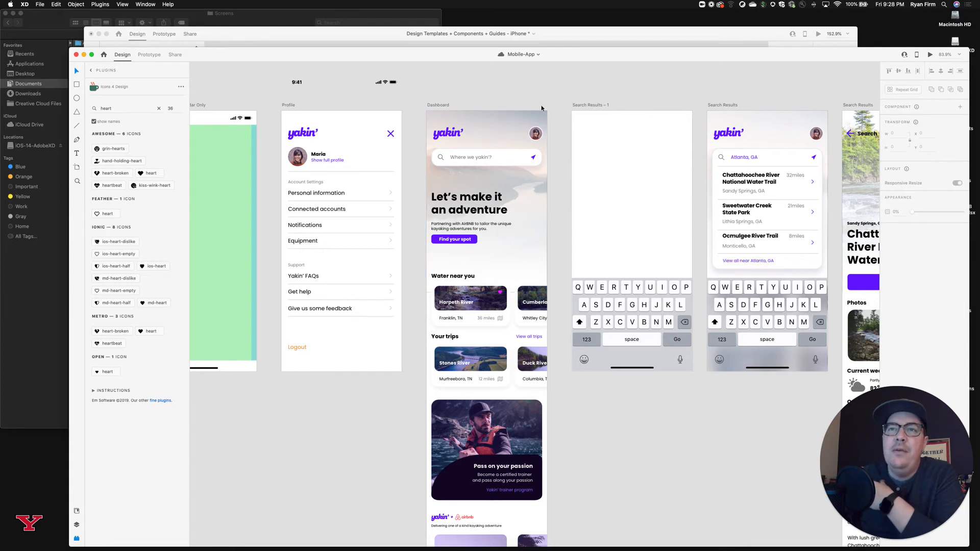
# Open a desktop preview of the Dashboard artboard, move the preview window aside and scroll through the previewed screen.
pyautogui.click(469, 104)
pyautogui.hscroll(-3, 449, 104)
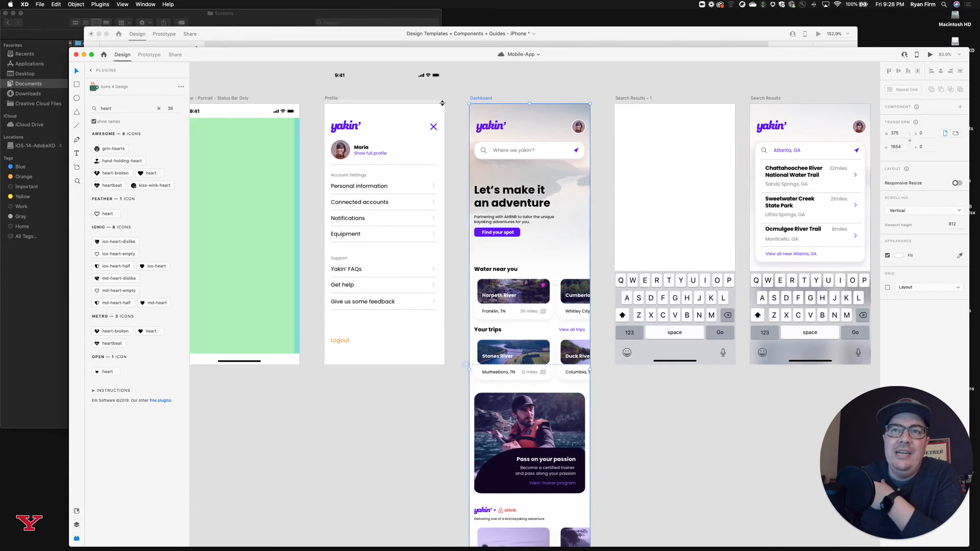
pyautogui.scroll(-1, 441, 103)
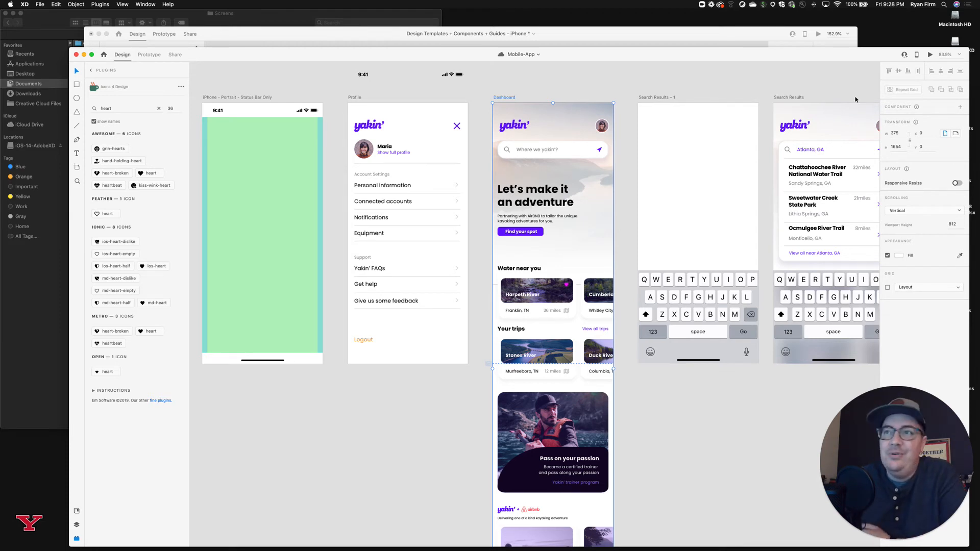
pyautogui.click(931, 54)
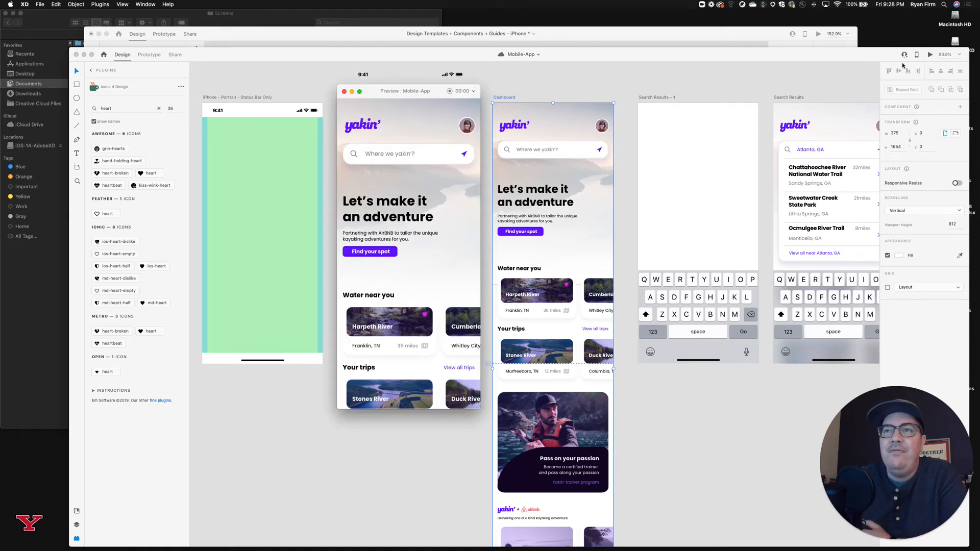
pyautogui.moveTo(414, 93); pyautogui.dragTo(657, 39)
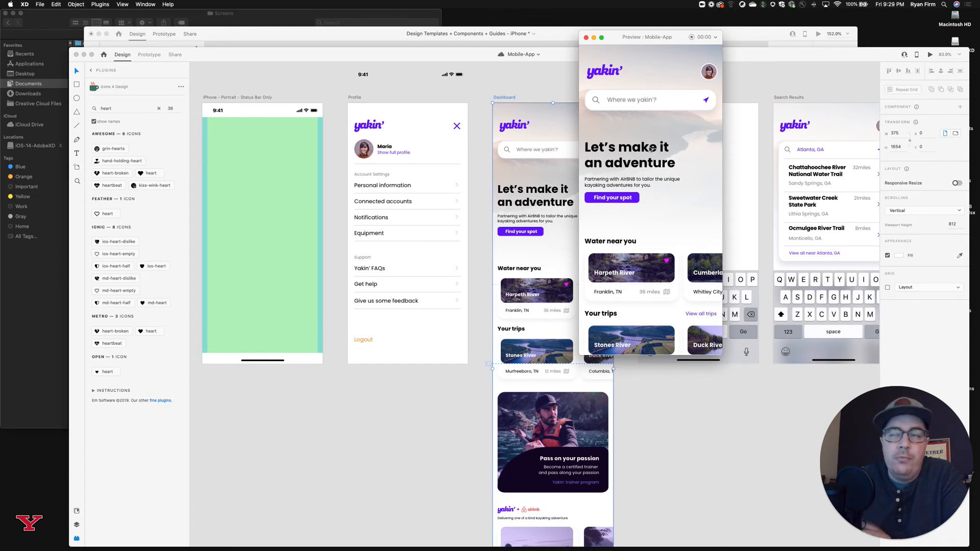
pyautogui.scroll(-5, 649, 149)
pyautogui.scroll(5, 650, 149)
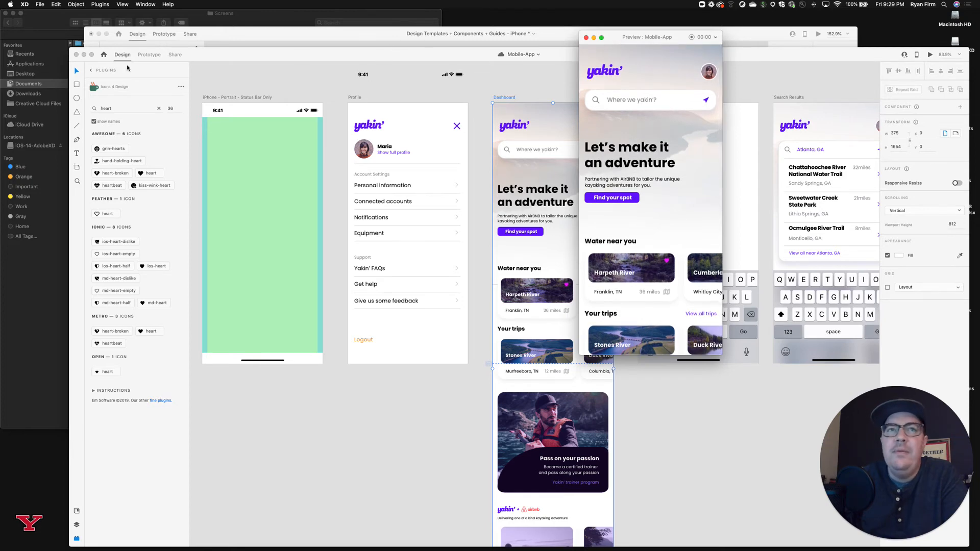
# Minimize the Mobile-App document, the Design Templates document and the Finder window.
pyautogui.click(84, 54)
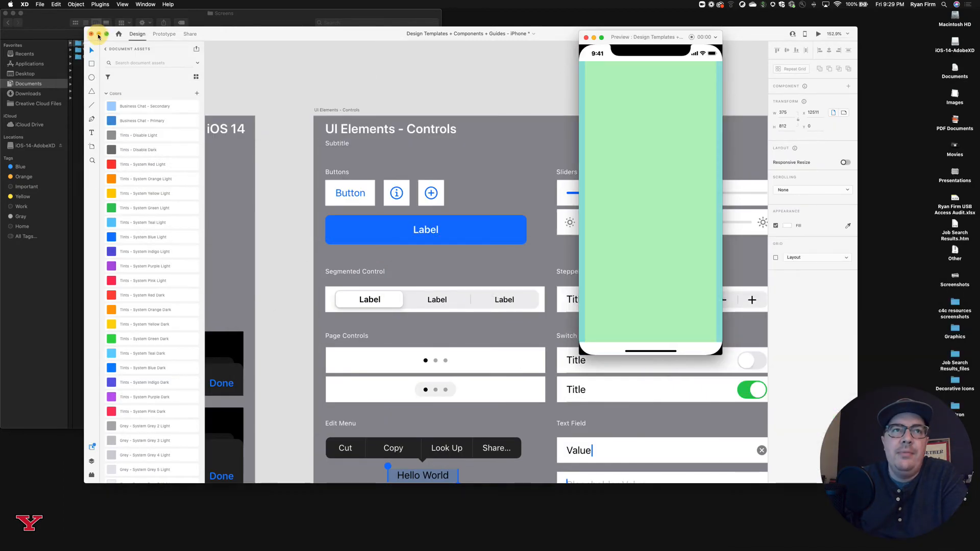
pyautogui.click(98, 33)
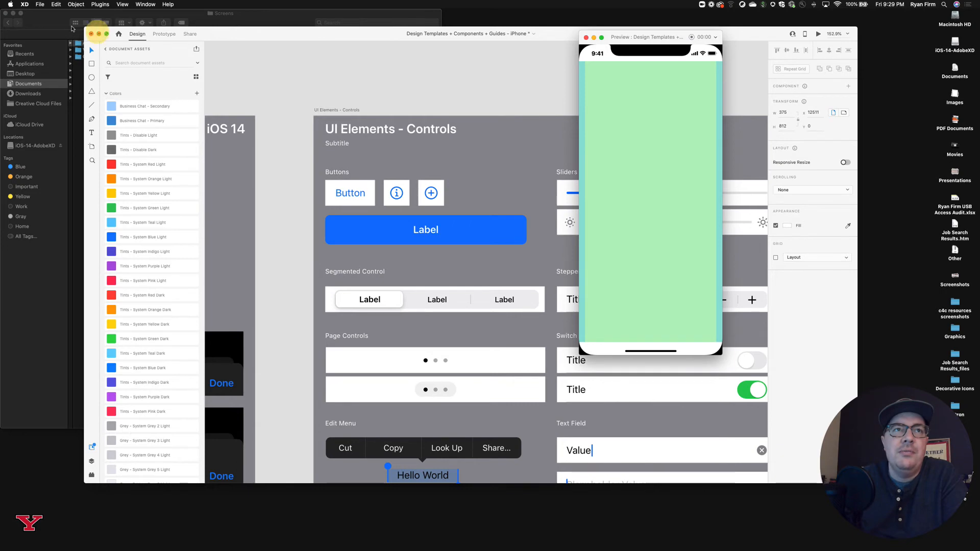
pyautogui.click(14, 13)
# Restore the Mobile-App document to bring back its Dashboard preview, reposition the preview, and minimize the document again.
pyautogui.moveTo(756, 546)
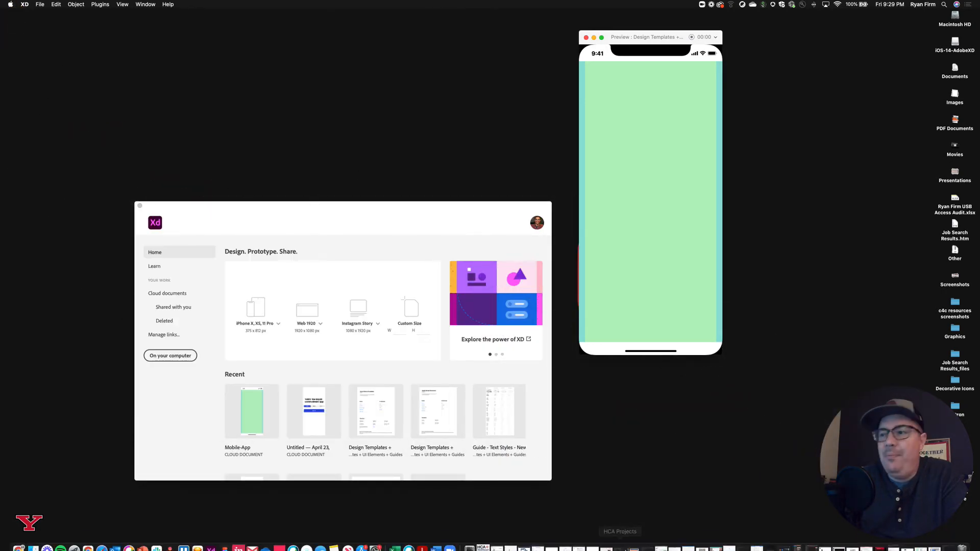
pyautogui.click(919, 544)
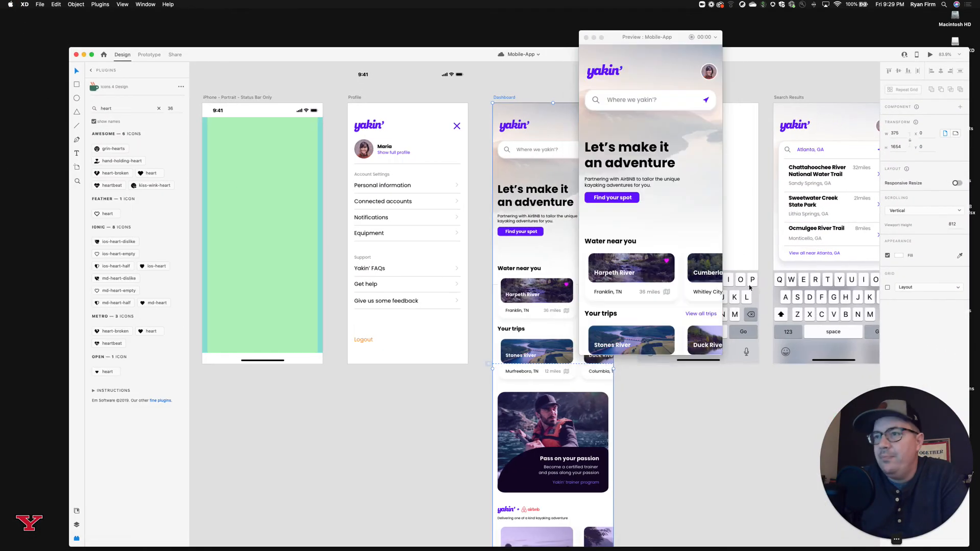
pyautogui.moveTo(616, 38); pyautogui.dragTo(468, 78)
pyautogui.click(84, 55)
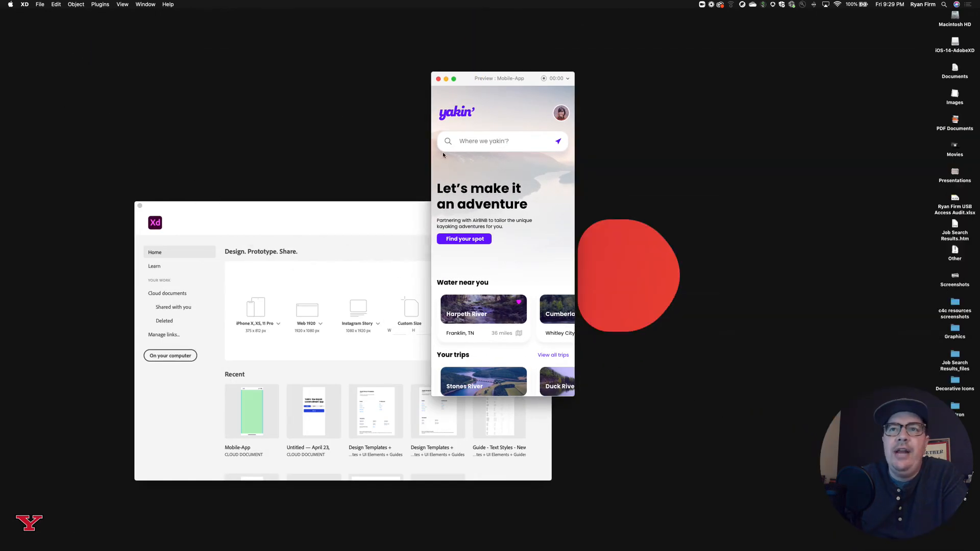
pyautogui.click(251, 214)
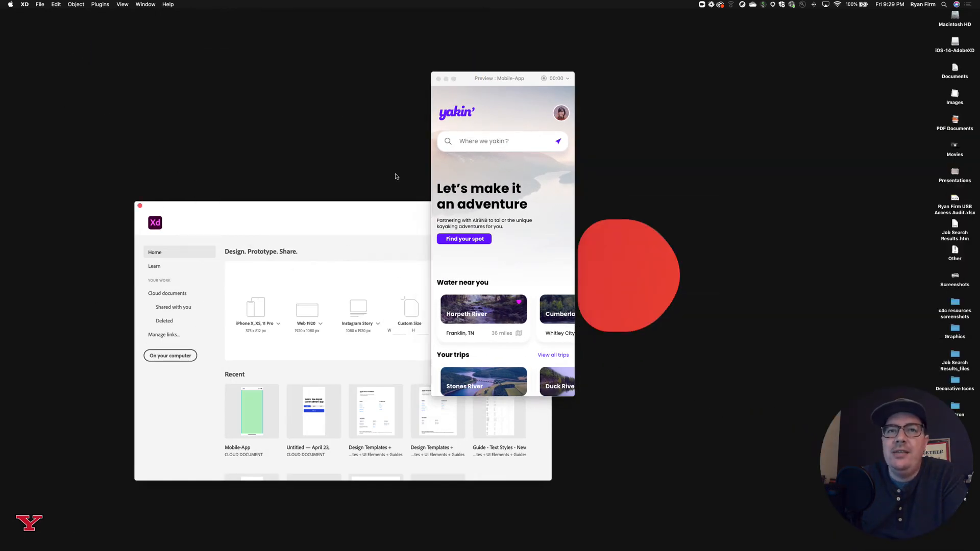
# Move the start window clear of the preview, reposition the preview, and view the Dashboard down to its tab bar and back.
pyautogui.moveTo(399, 211); pyautogui.dragTo(201, 280)
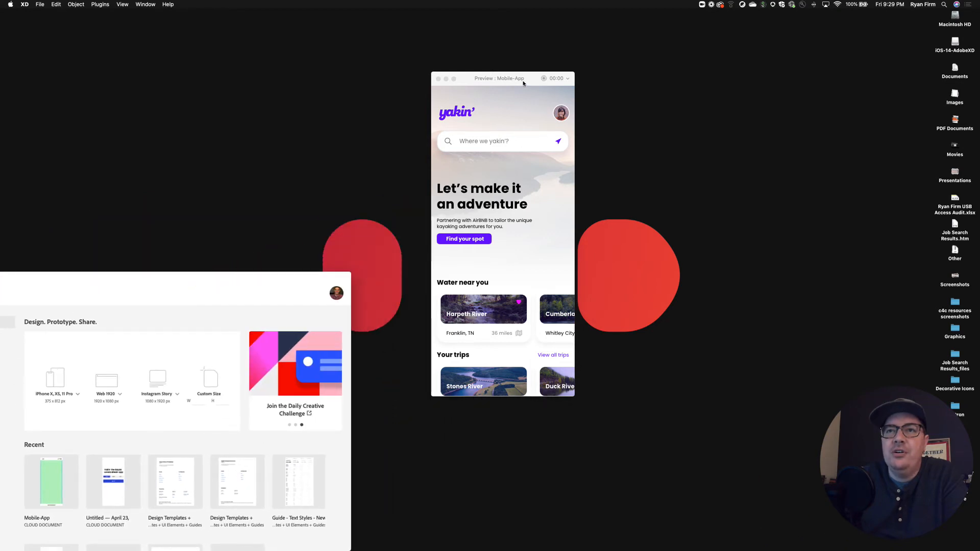
pyautogui.moveTo(532, 79); pyautogui.dragTo(546, 68)
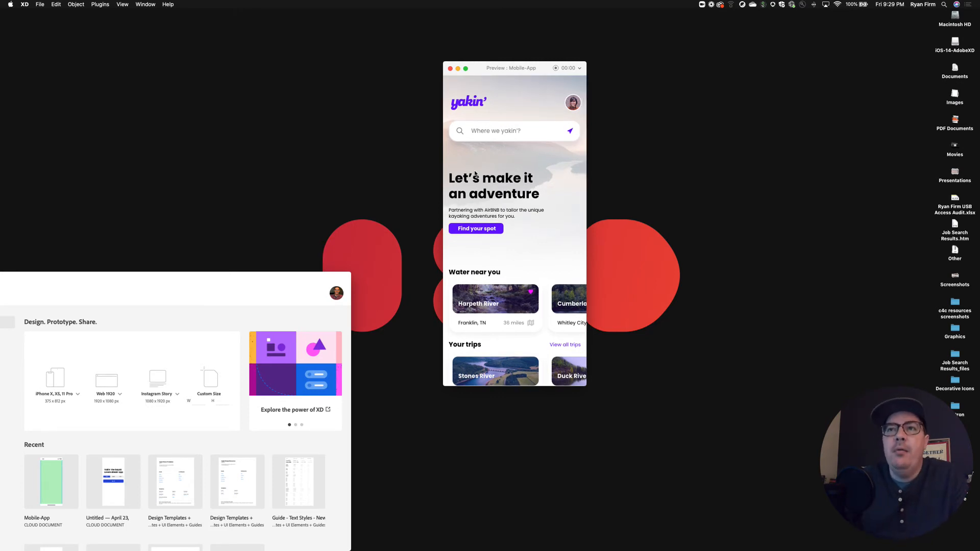
pyautogui.scroll(-10, 518, 205)
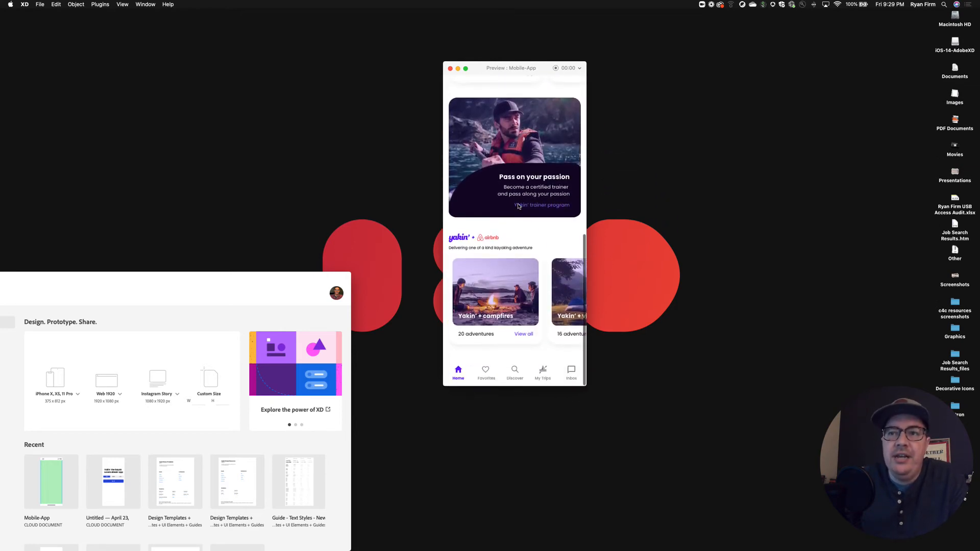
pyautogui.scroll(10, 517, 205)
pyautogui.scroll(2, 518, 206)
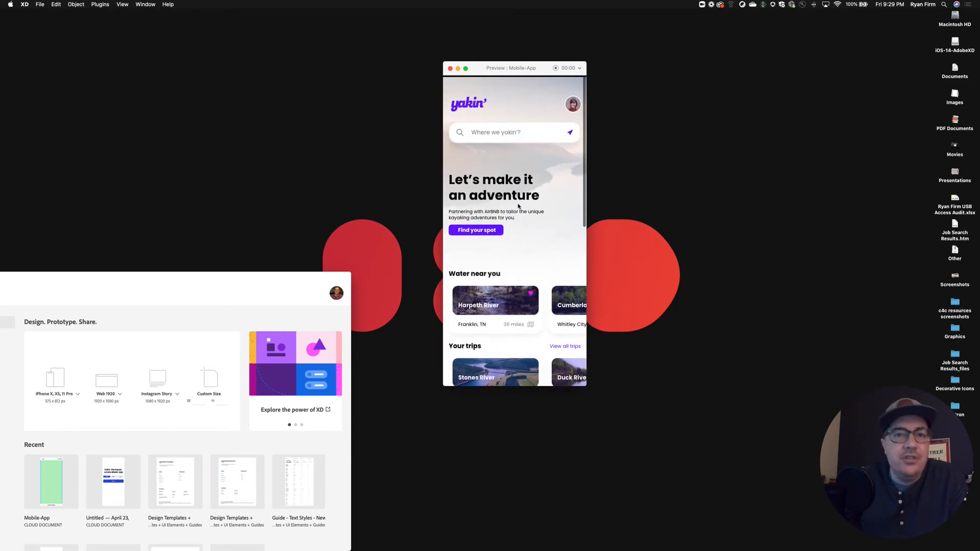
# Examine the Dashboard preview's hero area, river and trip cards, trainer banner and adventure cards, ending at the top of the screen.
pyautogui.scroll(-1, 518, 206)
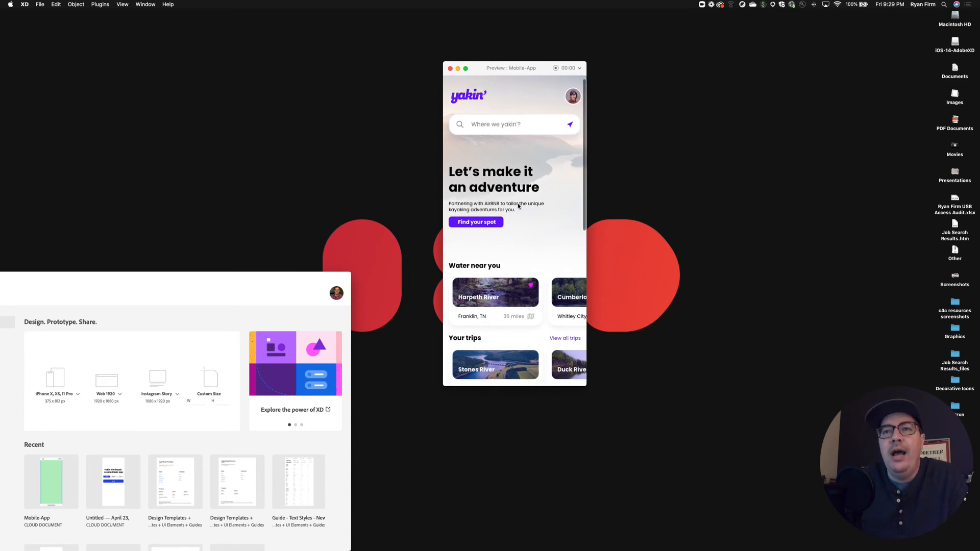
pyautogui.scroll(-5, 518, 206)
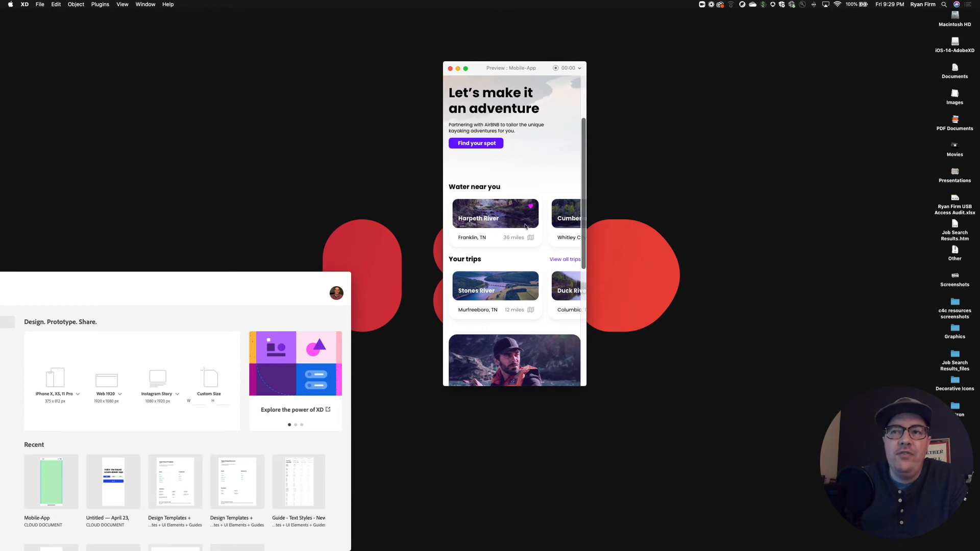
pyautogui.scroll(4, 507, 231)
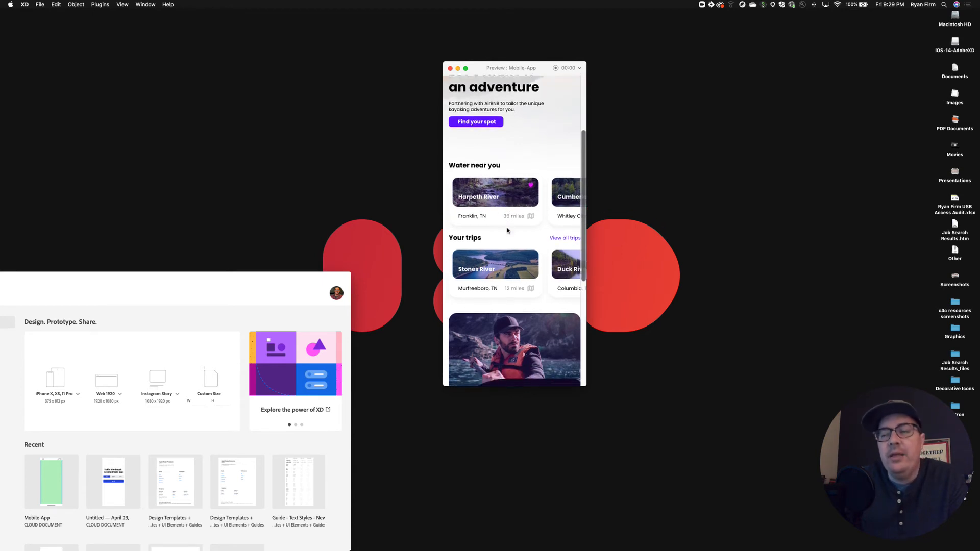
pyautogui.scroll(1, 507, 231)
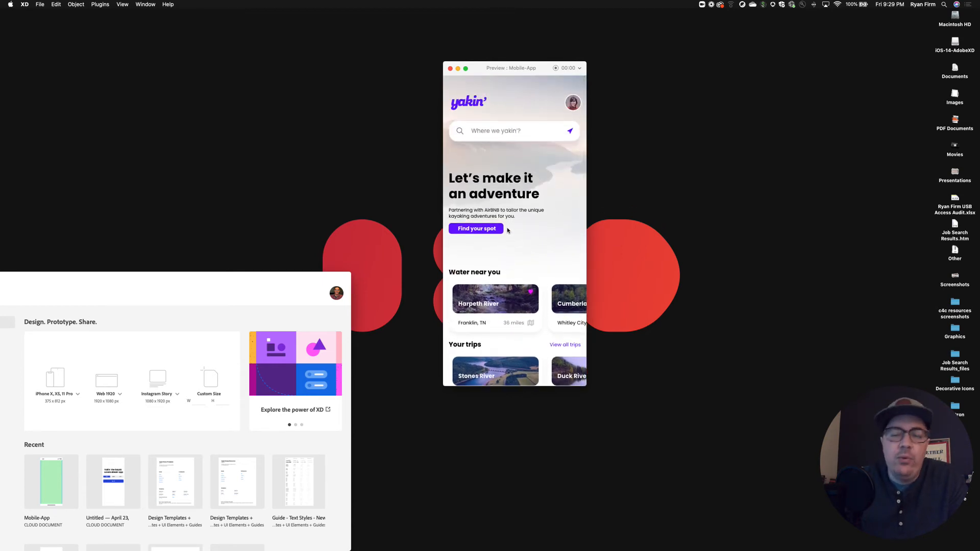
pyautogui.scroll(-4, 507, 230)
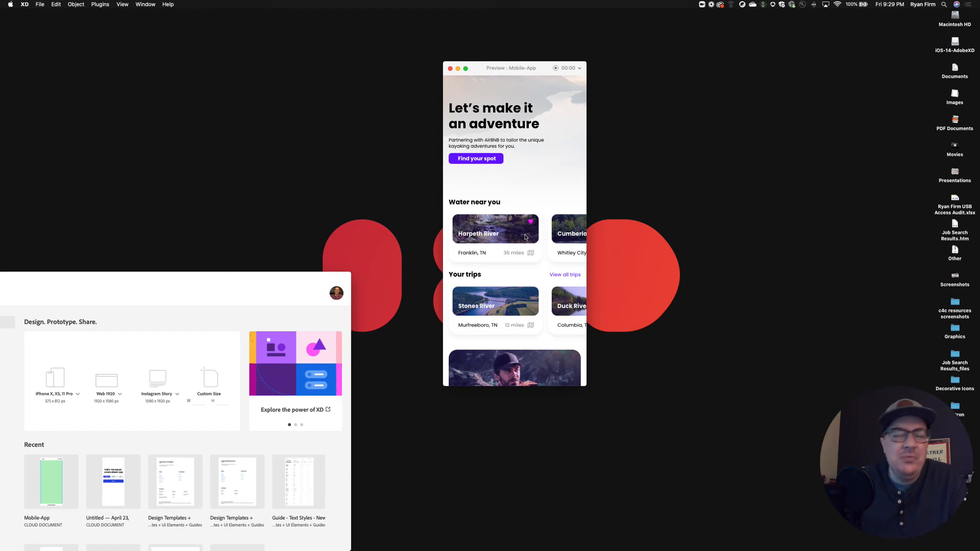
pyautogui.scroll(3, 525, 237)
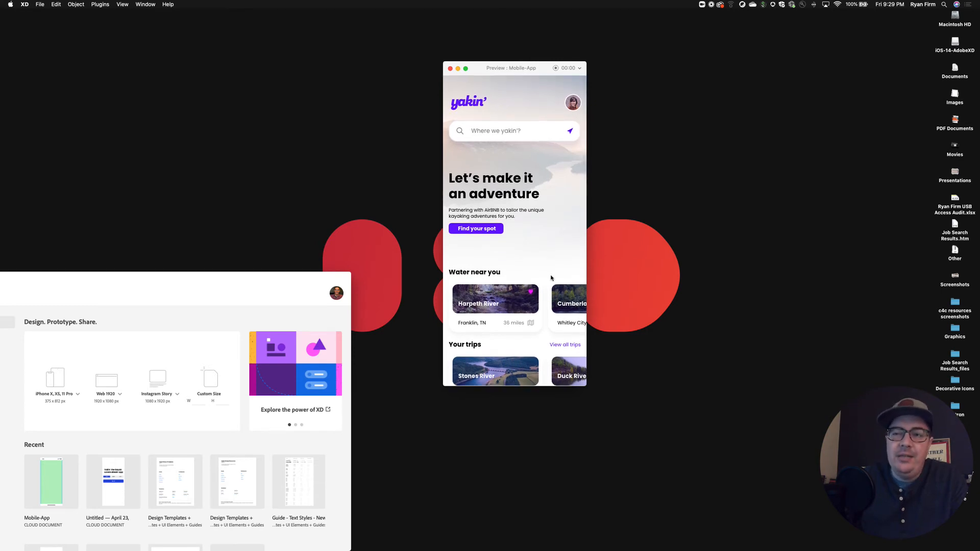
pyautogui.scroll(-1, 568, 313)
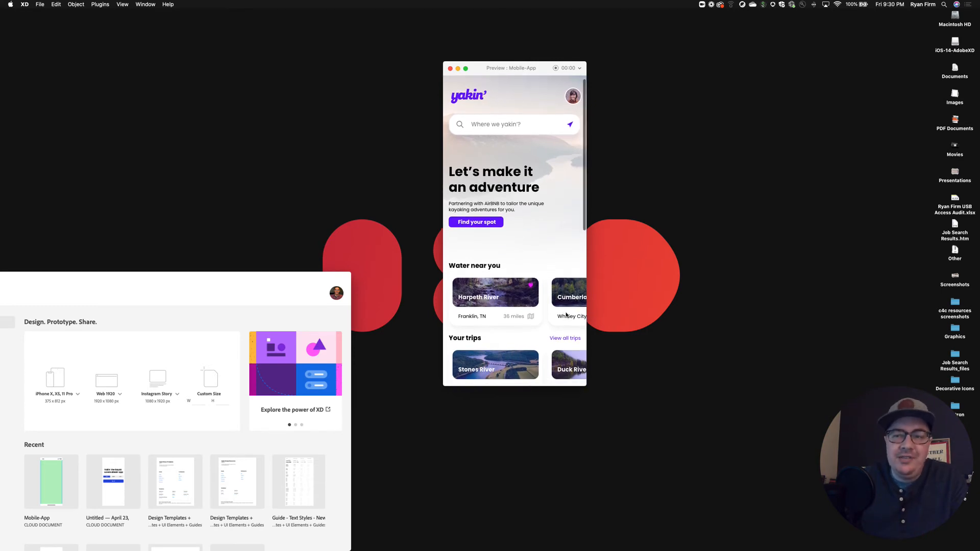
pyautogui.scroll(1, 536, 313)
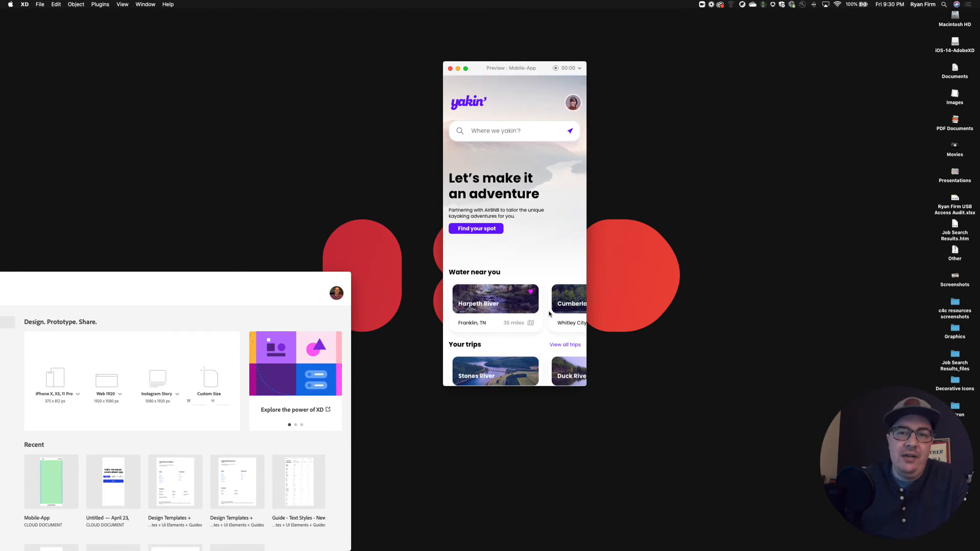
pyautogui.scroll(-2, 549, 314)
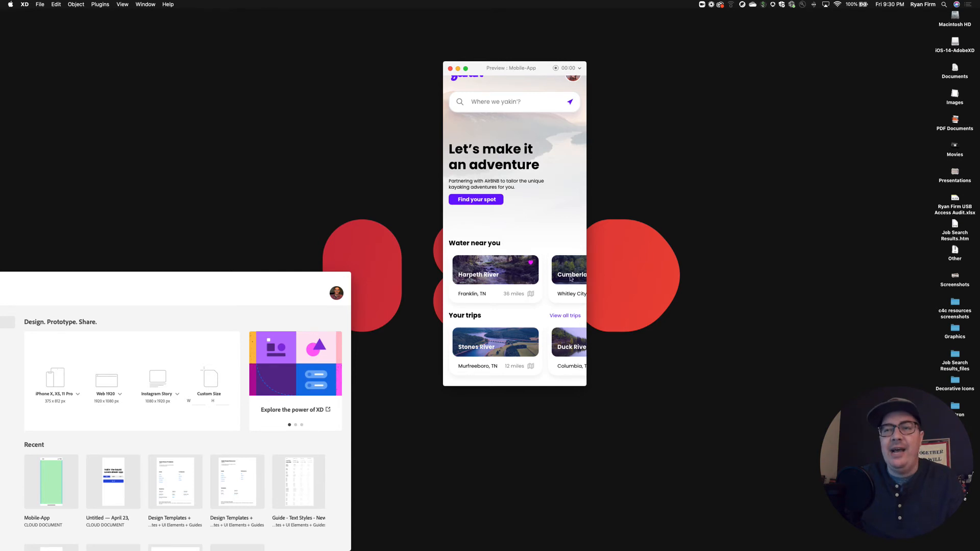
pyautogui.scroll(3, 570, 278)
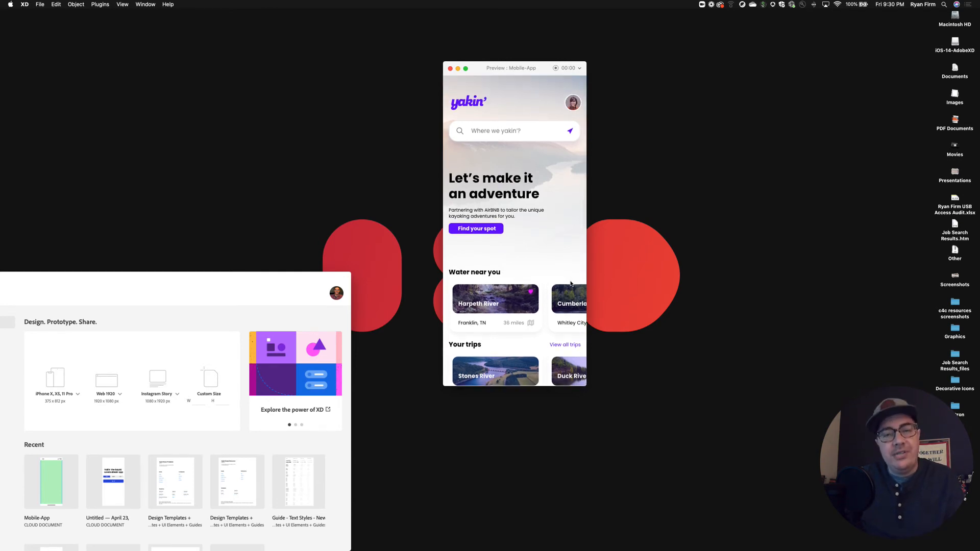
pyautogui.scroll(-1, 570, 284)
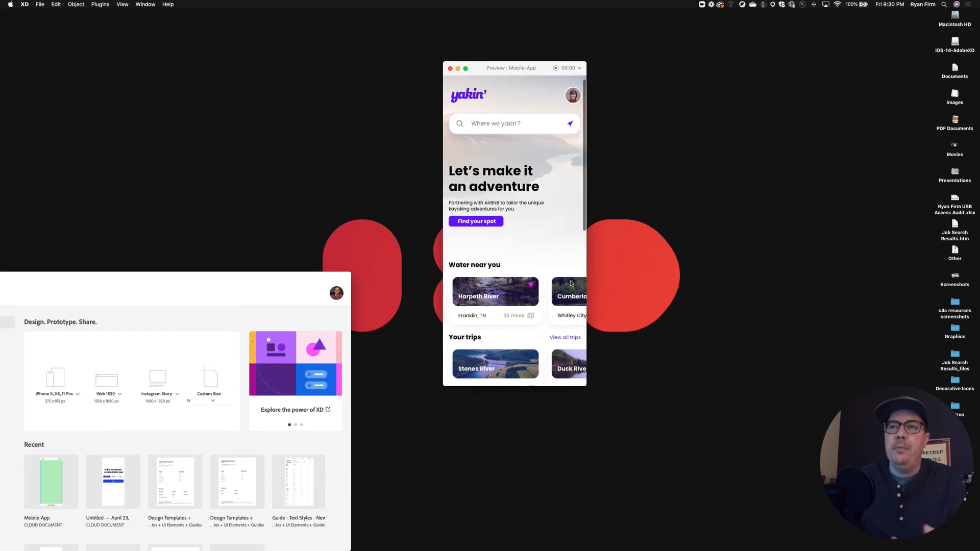
pyautogui.scroll(1, 568, 285)
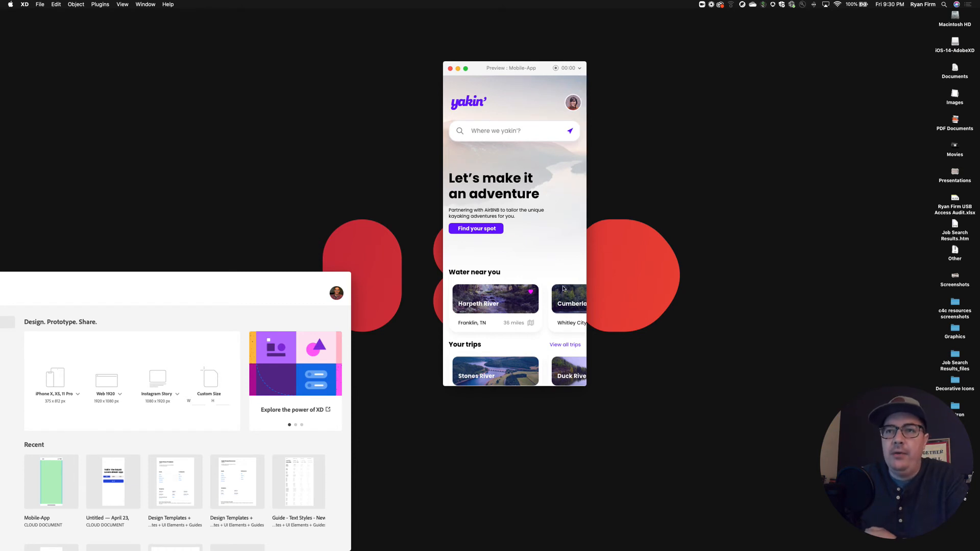
pyautogui.scroll(-10, 564, 288)
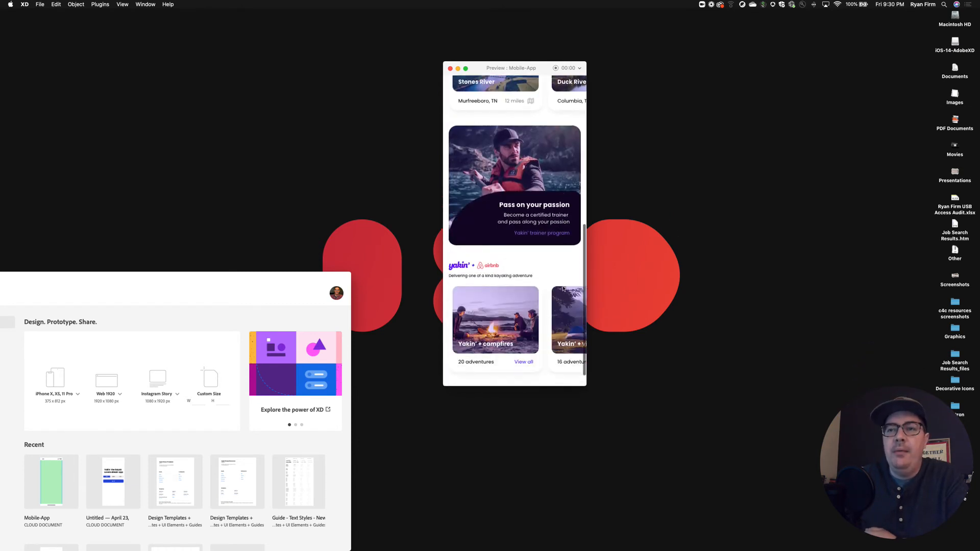
pyautogui.scroll(10, 564, 288)
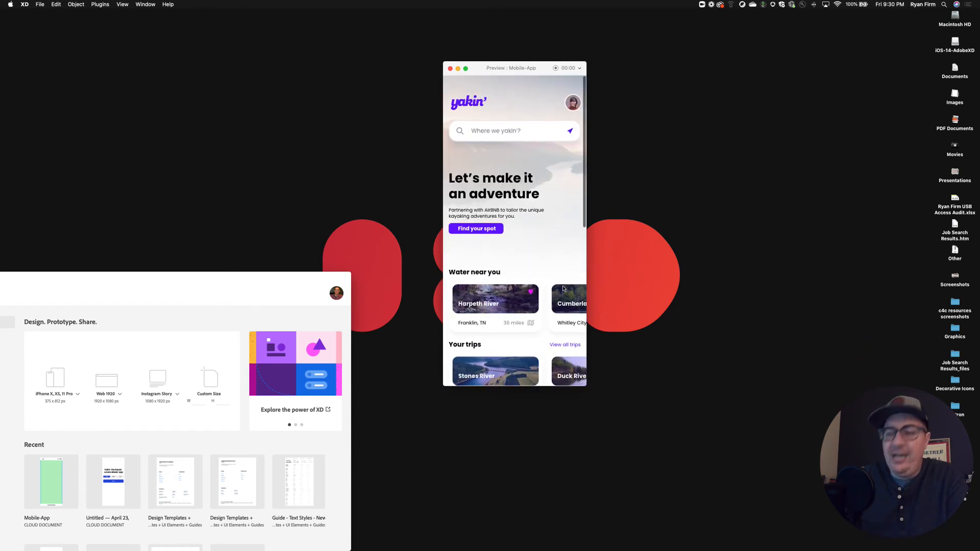
# Preview the Profile screen, the Atlanta, GA search results and the full Chattahoochee River National Water Trail screen.
pyautogui.press('Right')
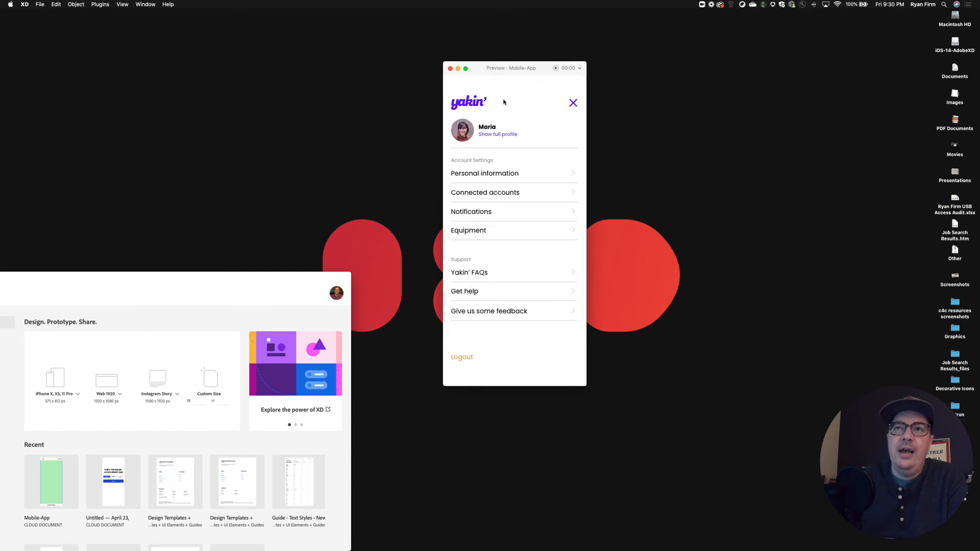
pyautogui.press('Left')
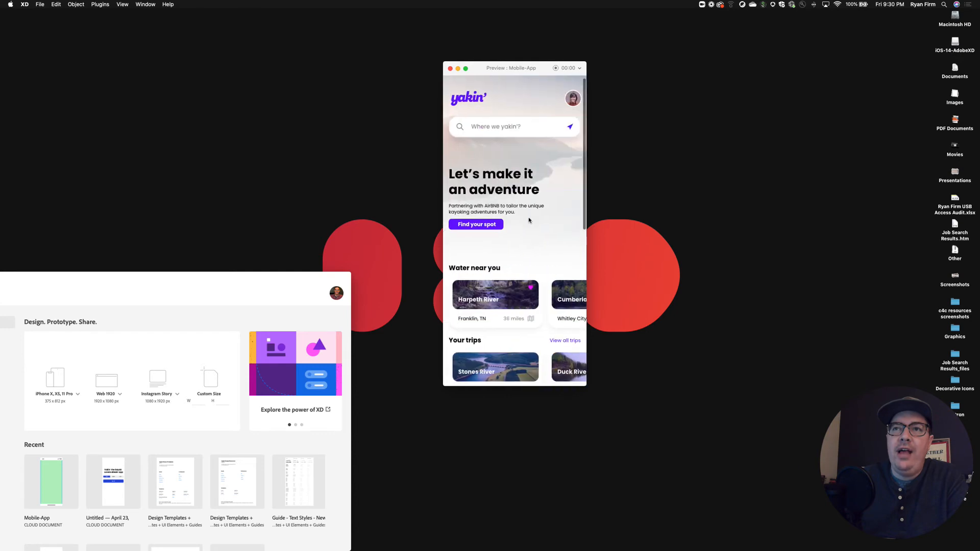
pyautogui.press('Right')
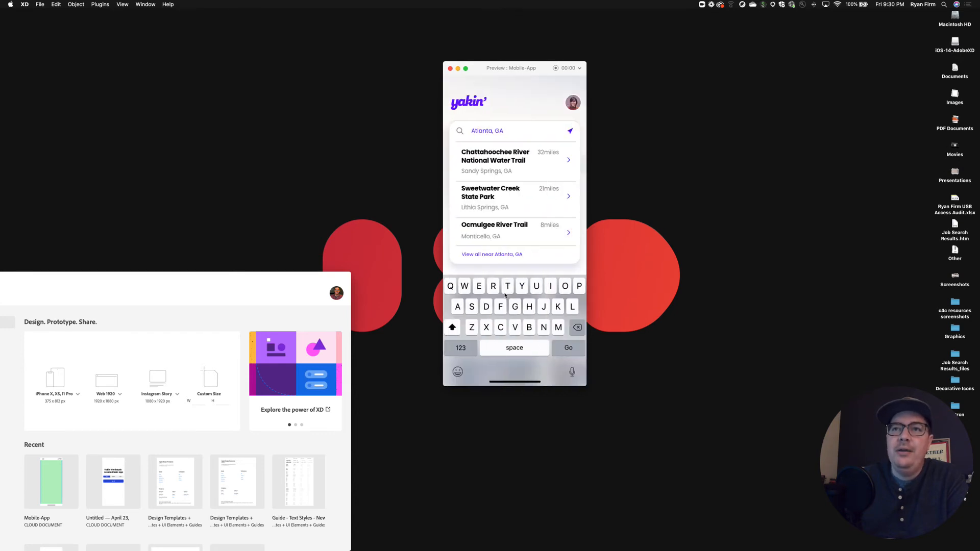
pyautogui.press('Right')
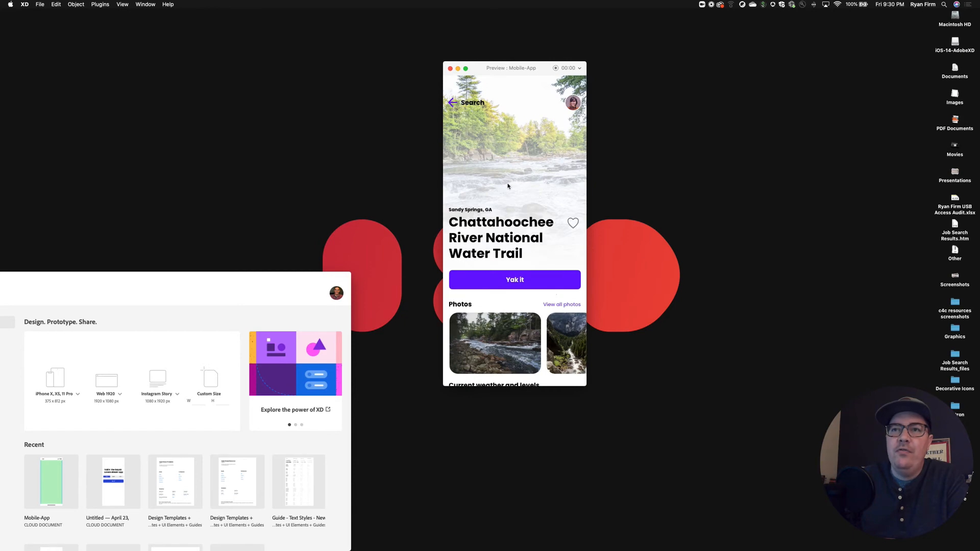
pyautogui.scroll(-5, 508, 186)
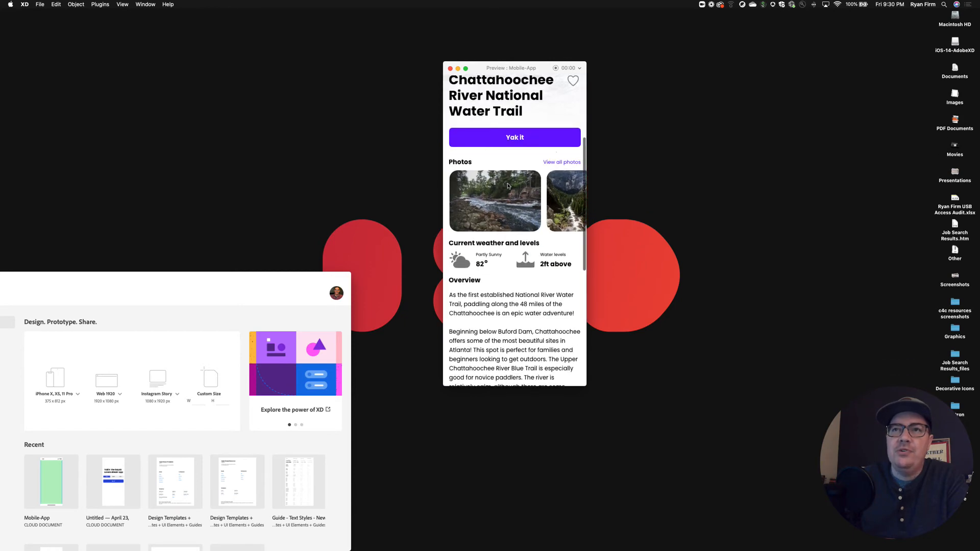
pyautogui.scroll(-10, 507, 186)
pyautogui.scroll(15, 508, 186)
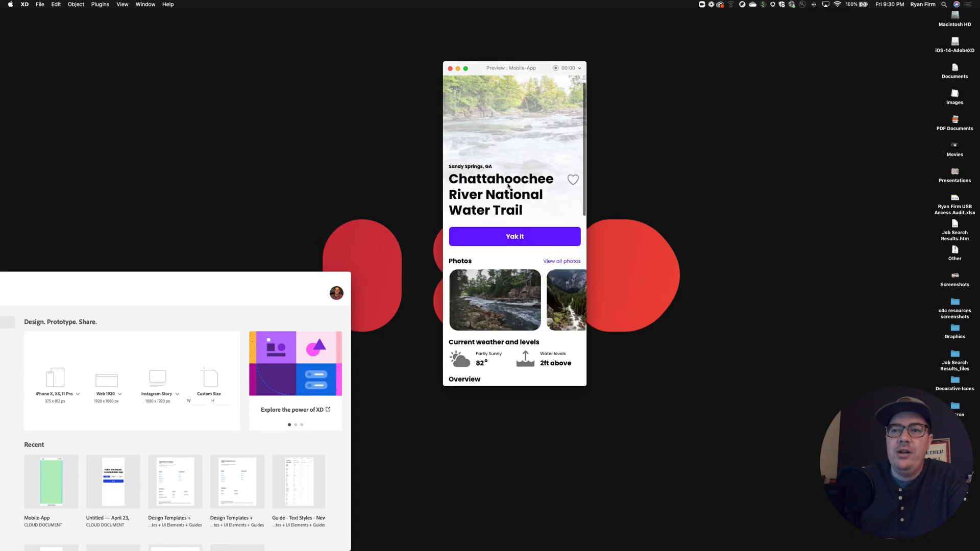
# Preview the Stones River screen from My Trips, and step back through the screens to the Dashboard.
pyautogui.press('Right')
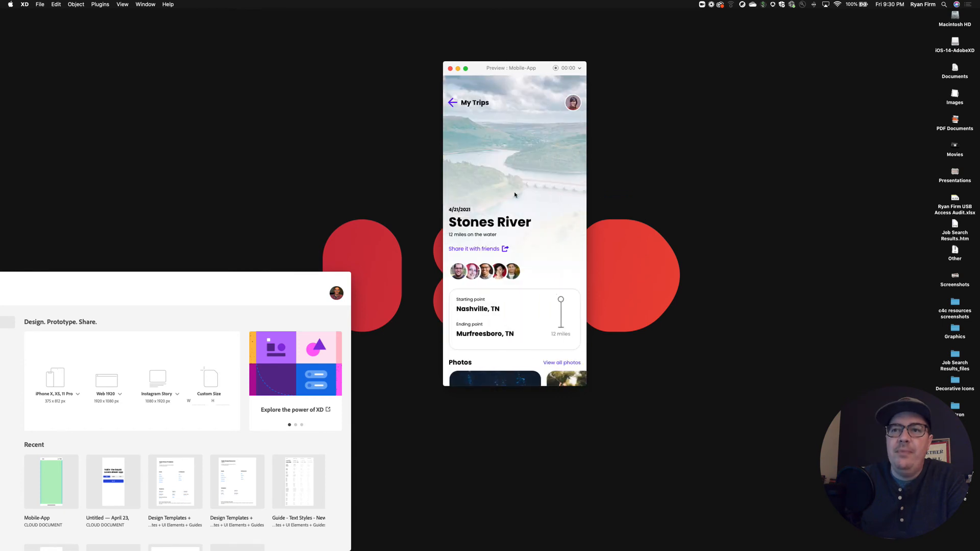
pyautogui.scroll(-5, 514, 194)
pyautogui.scroll(5, 515, 195)
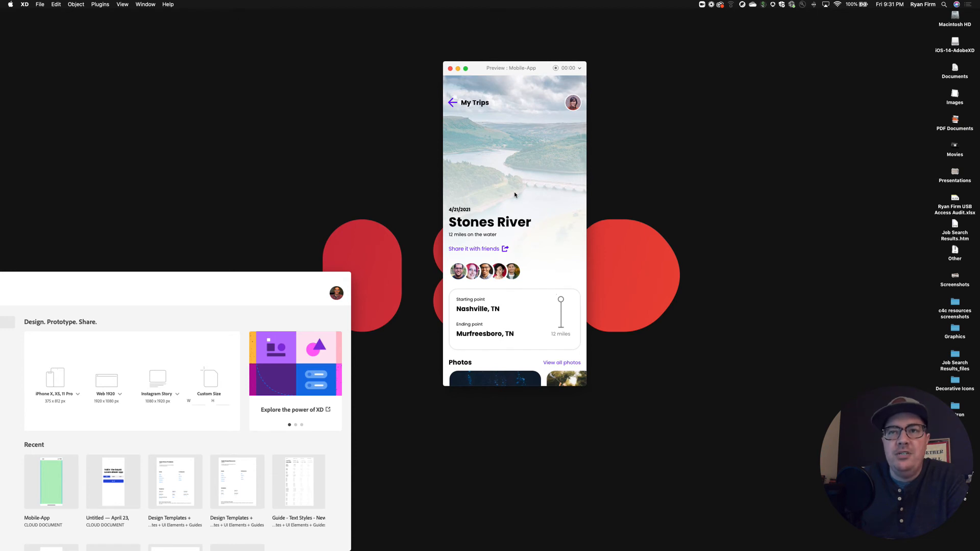
pyautogui.press('Left')
pyautogui.press('Left')
pyautogui.press('Left')
pyautogui.press('Left')
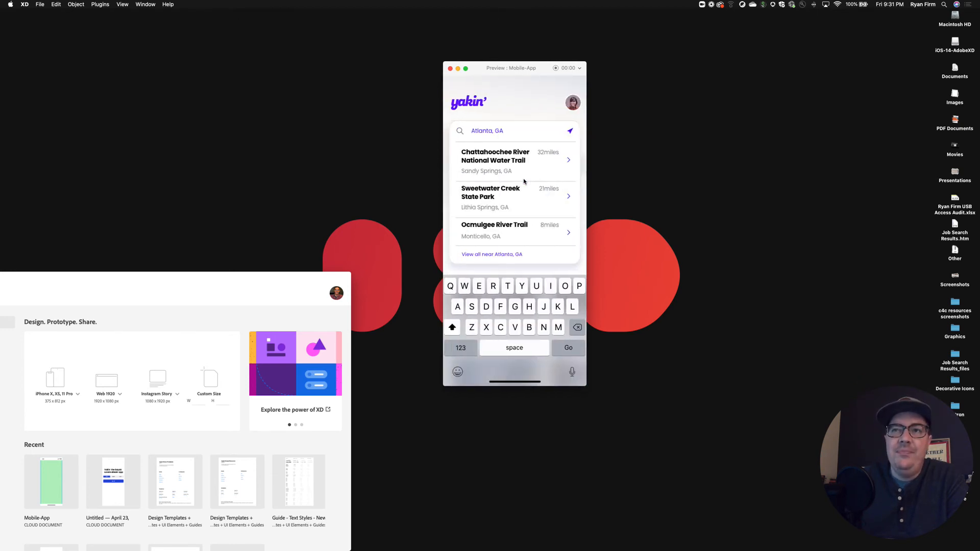
pyautogui.press('Left')
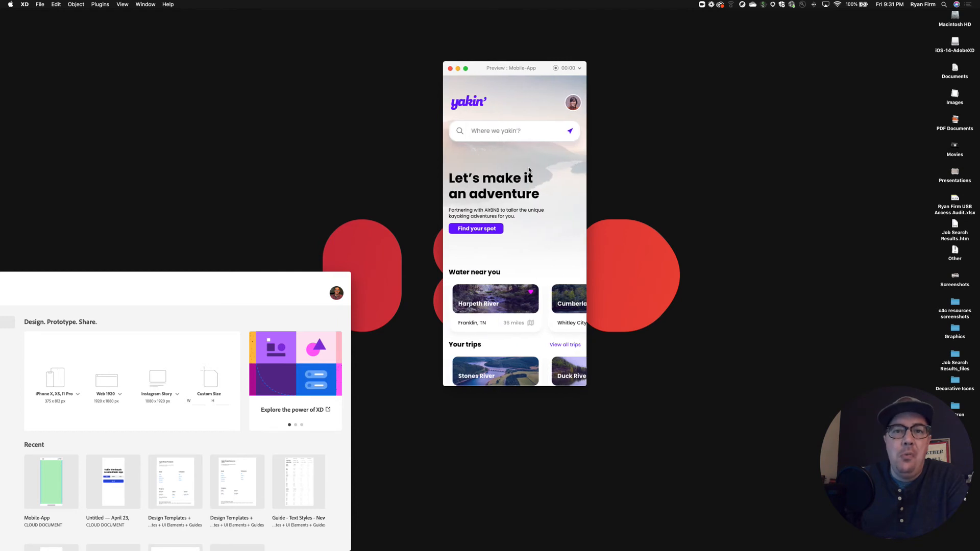
# Close the preview window and restore the minimized Mobile-App document.
pyautogui.click(450, 70)
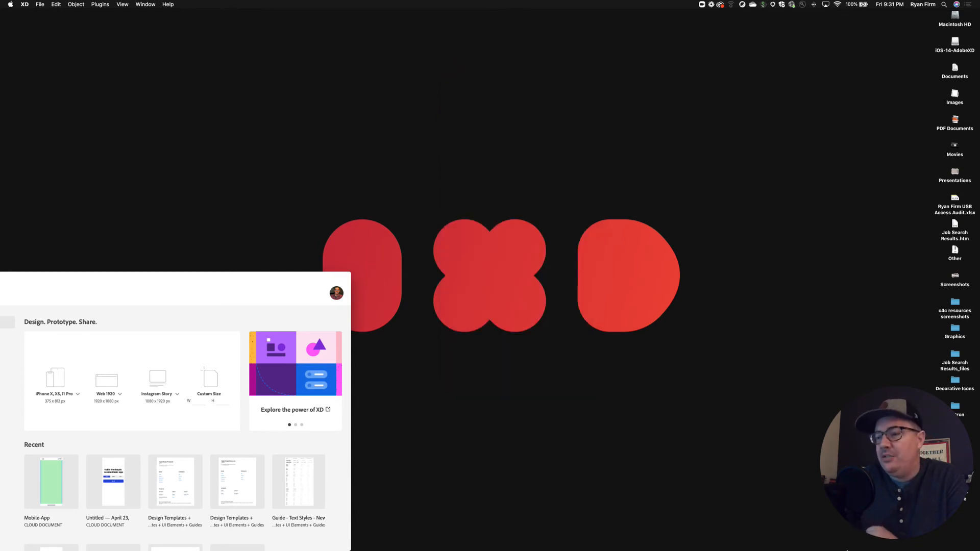
pyautogui.moveTo(818, 545)
pyautogui.click(947, 544)
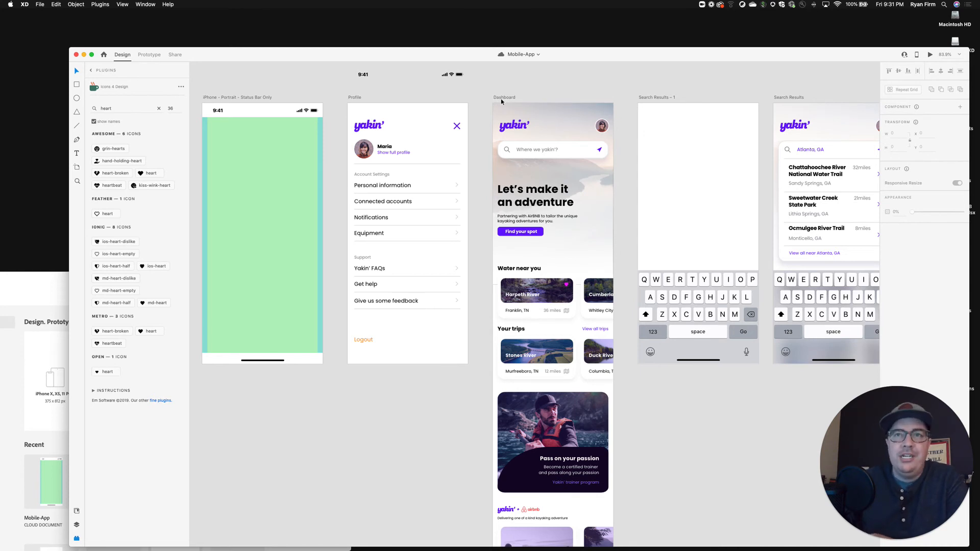
pyautogui.click(501, 99)
pyautogui.keyDown('shift'); pyautogui.click(375, 106); pyautogui.keyUp('shift')
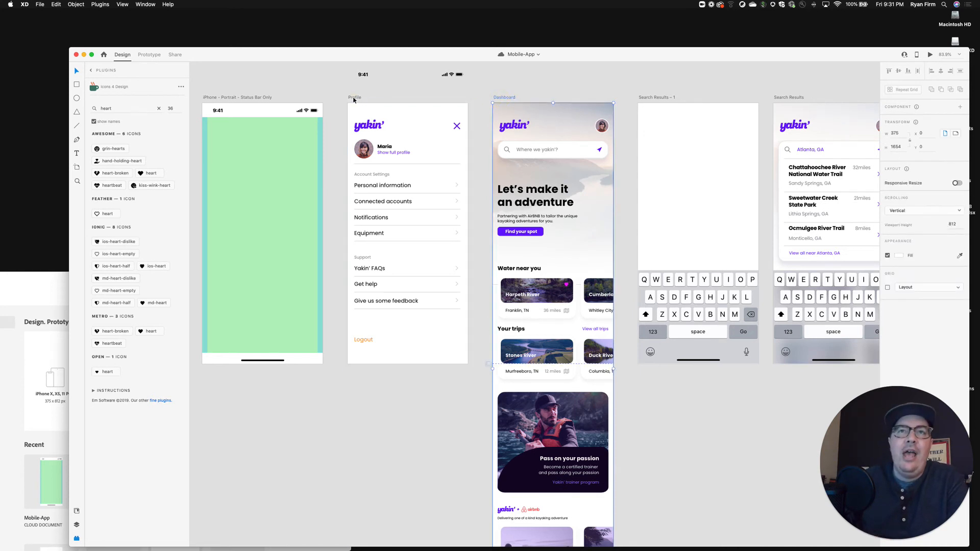
pyautogui.keyDown('shift'); pyautogui.click(789, 97); pyautogui.keyUp('shift')
pyautogui.hscroll(10, 740, 99)
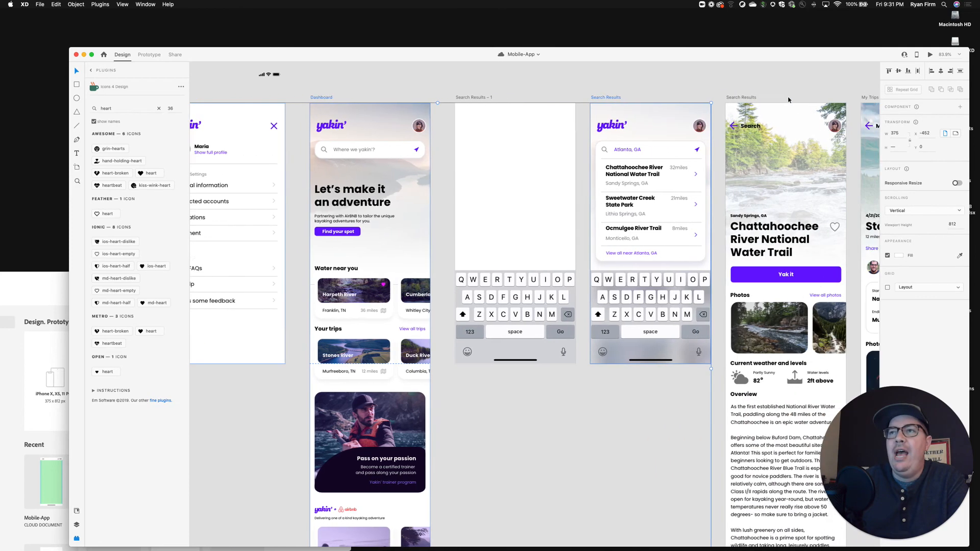
pyautogui.keyDown('shift'); pyautogui.click(632, 97); pyautogui.keyUp('shift')
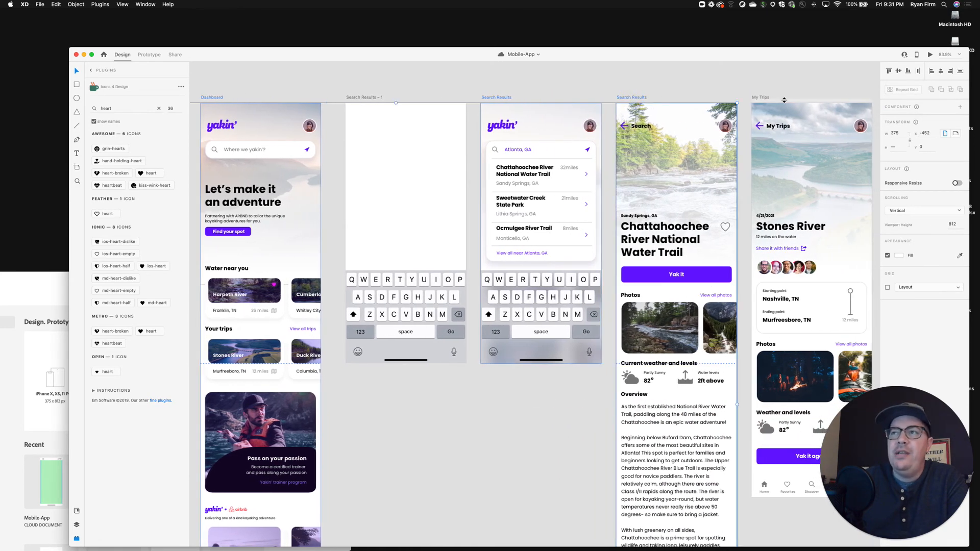
pyautogui.keyDown('shift'); pyautogui.click(765, 97); pyautogui.keyUp('shift')
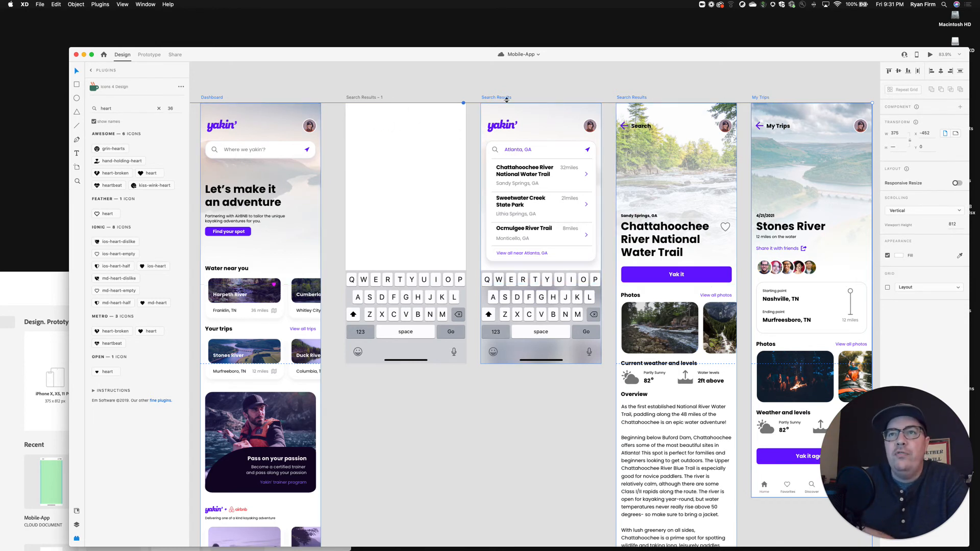
pyautogui.click(705, 86)
# Select the My Trips, Chattahoochee and Atlanta Search Results, Dashboard and Profile artboards together, and check the selection in the layers list.
pyautogui.click(761, 97)
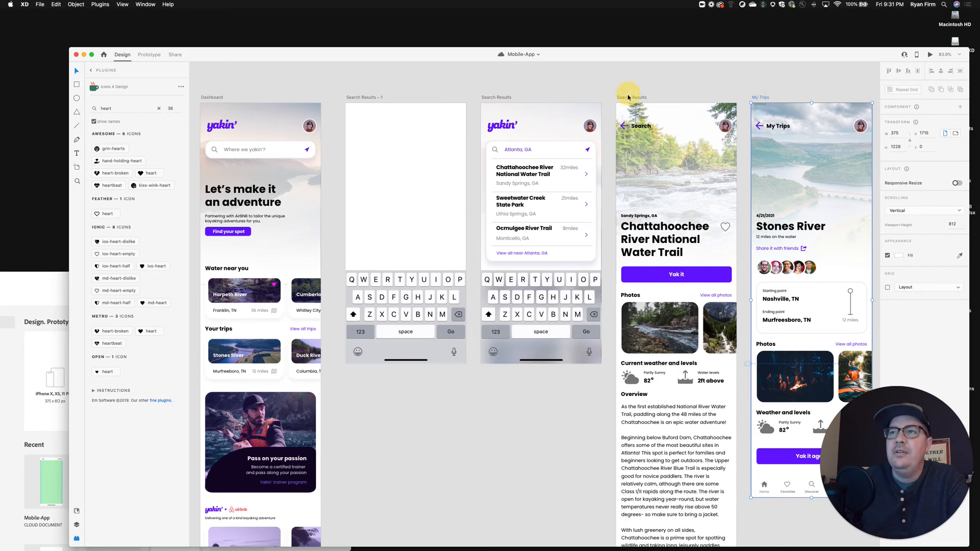
pyautogui.keyDown('shift'); pyautogui.click(629, 97); pyautogui.keyUp('shift')
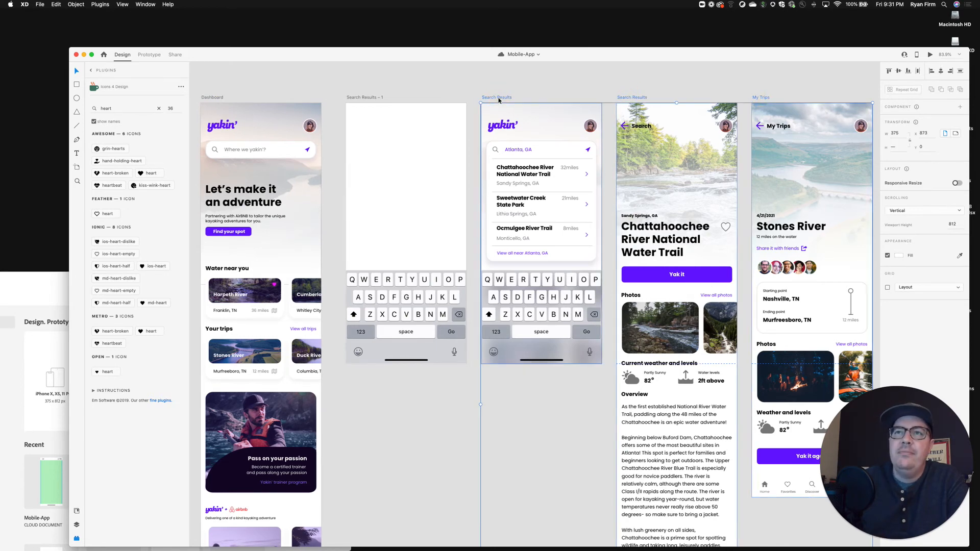
pyautogui.hscroll(-5, 498, 100)
pyautogui.click(493, 98)
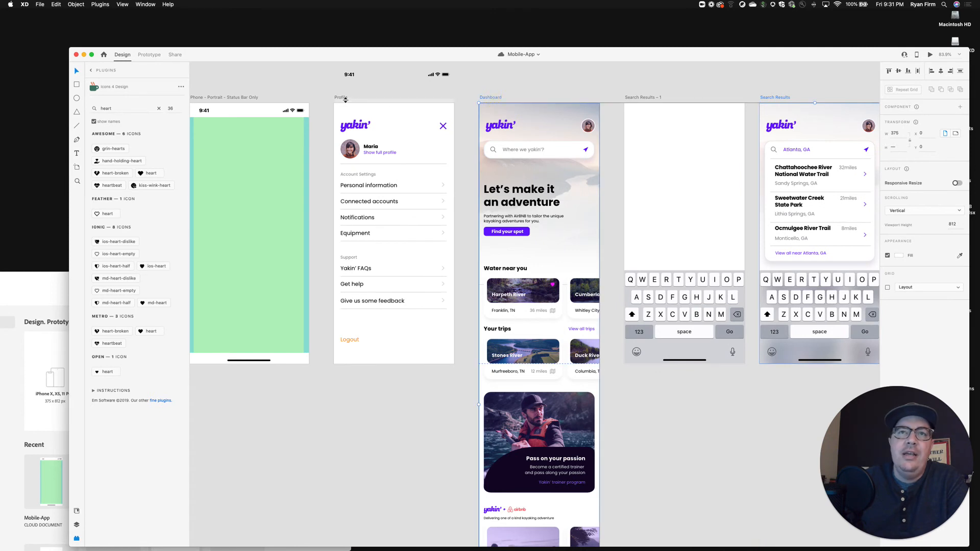
pyautogui.keyDown('shift'); pyautogui.click(340, 97); pyautogui.keyUp('shift')
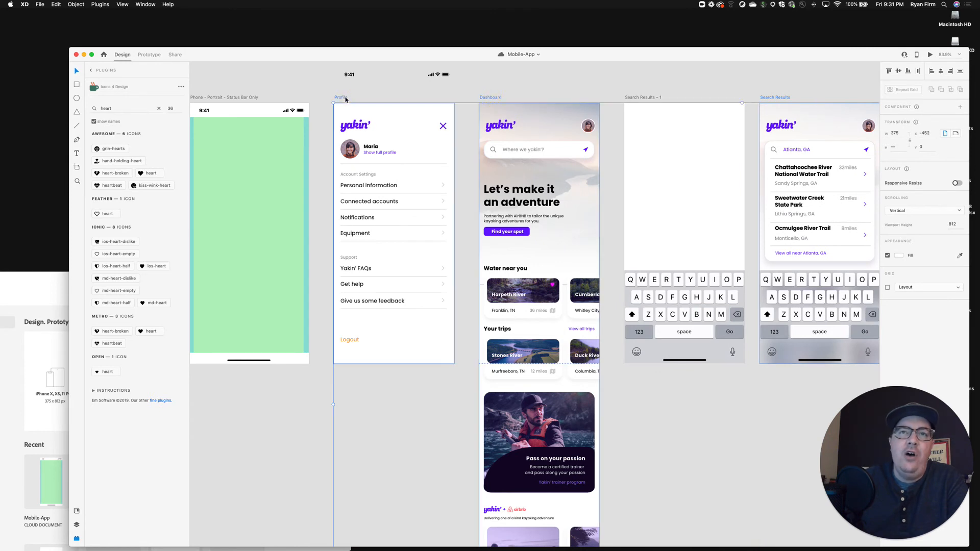
pyautogui.click(77, 524)
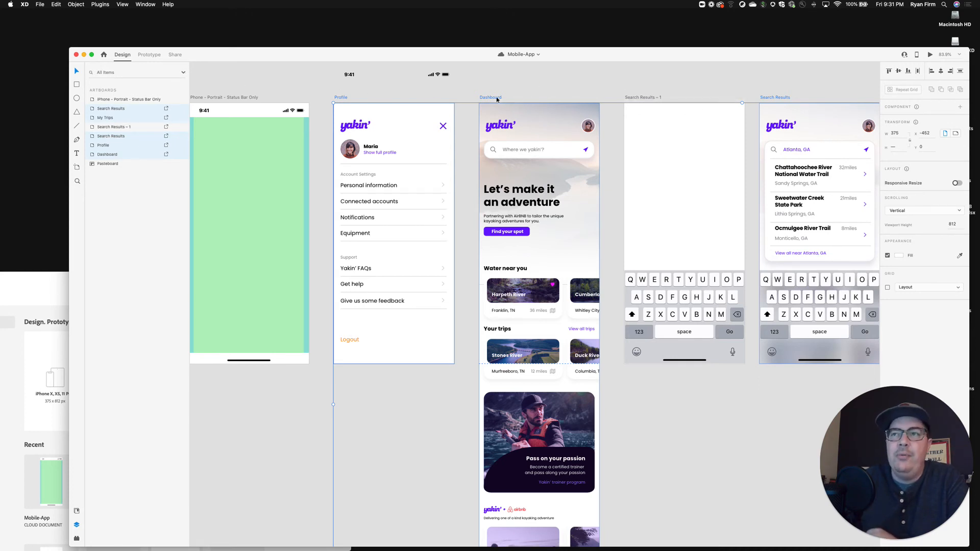
# Start an export of the selected artboards with JPG format, 100% quality and Web as the export target.
pyautogui.click(40, 4)
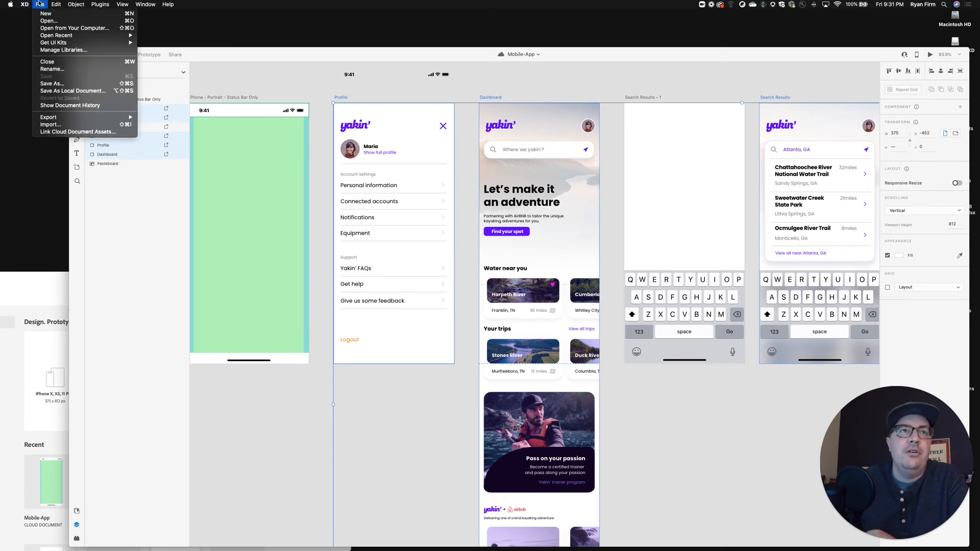
pyautogui.moveTo(64, 119)
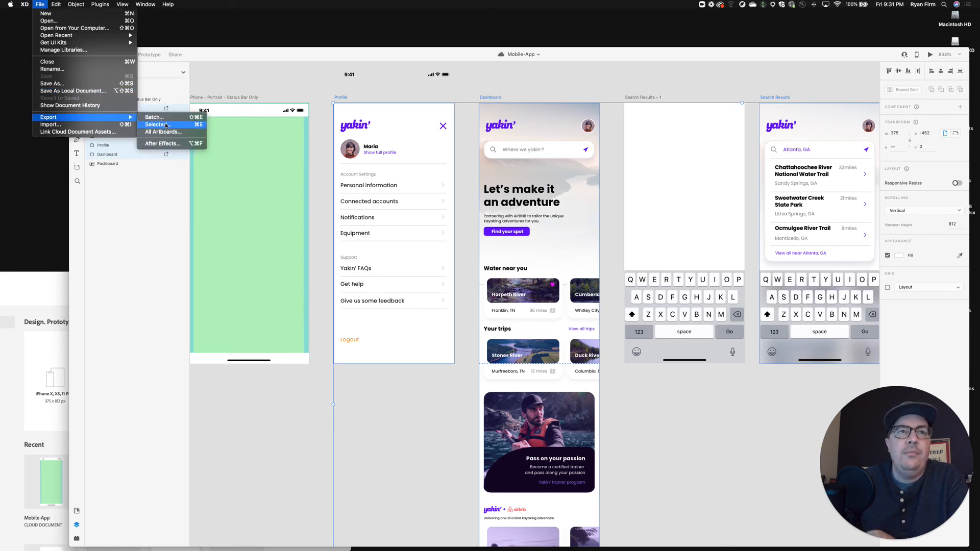
pyautogui.click(165, 124)
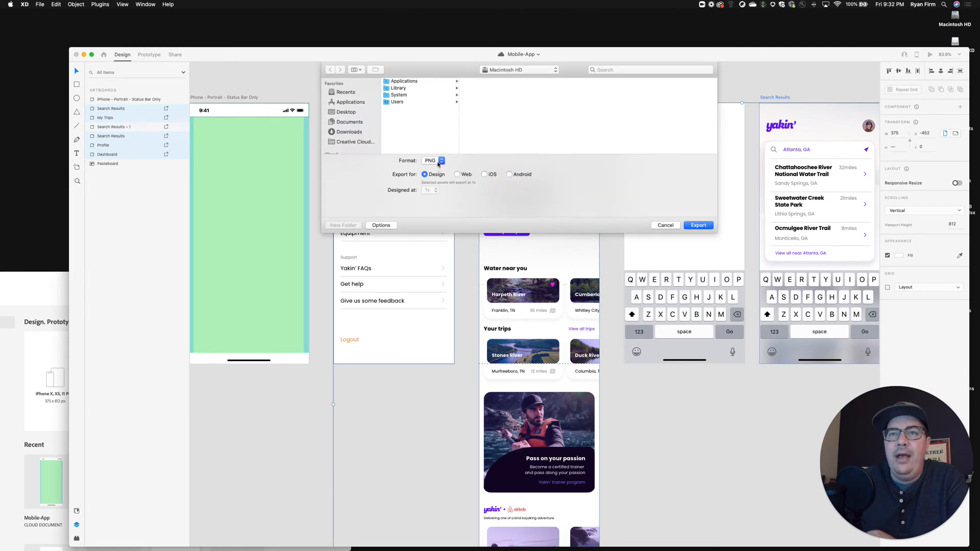
pyautogui.click(432, 160)
pyautogui.click(430, 181)
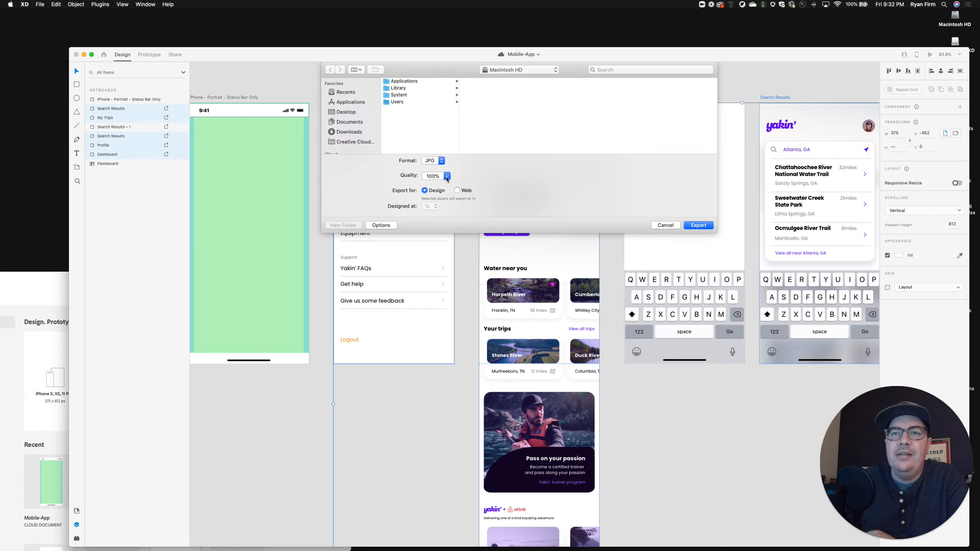
pyautogui.click(447, 177)
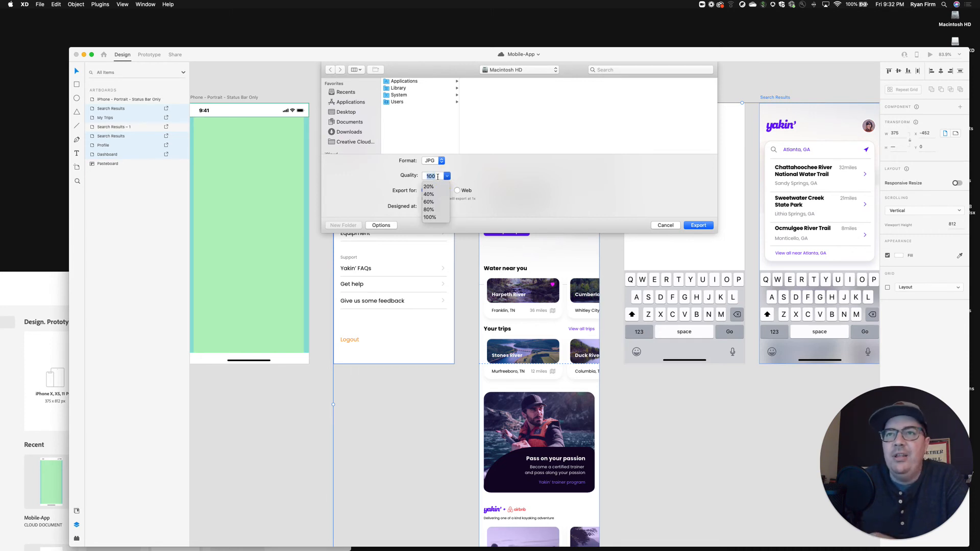
pyautogui.click(457, 193)
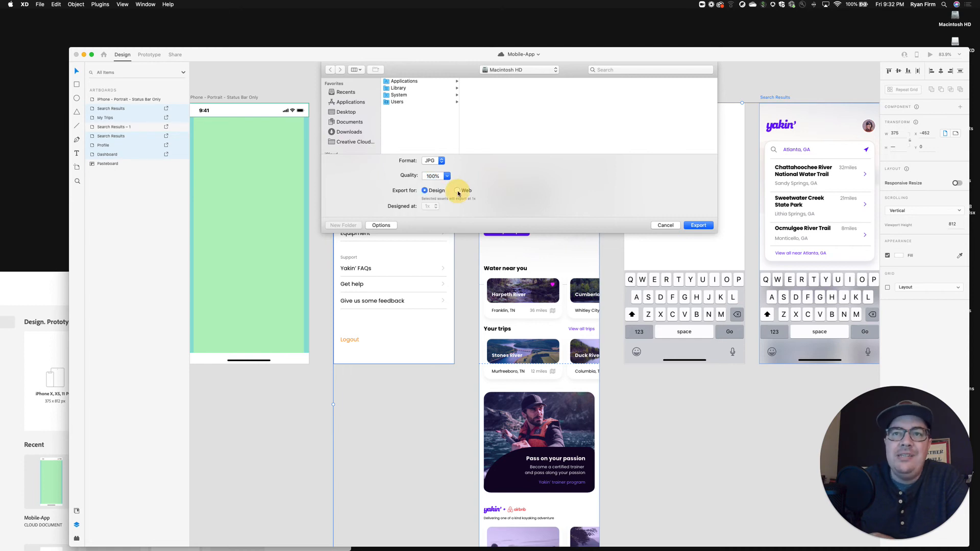
pyautogui.click(457, 191)
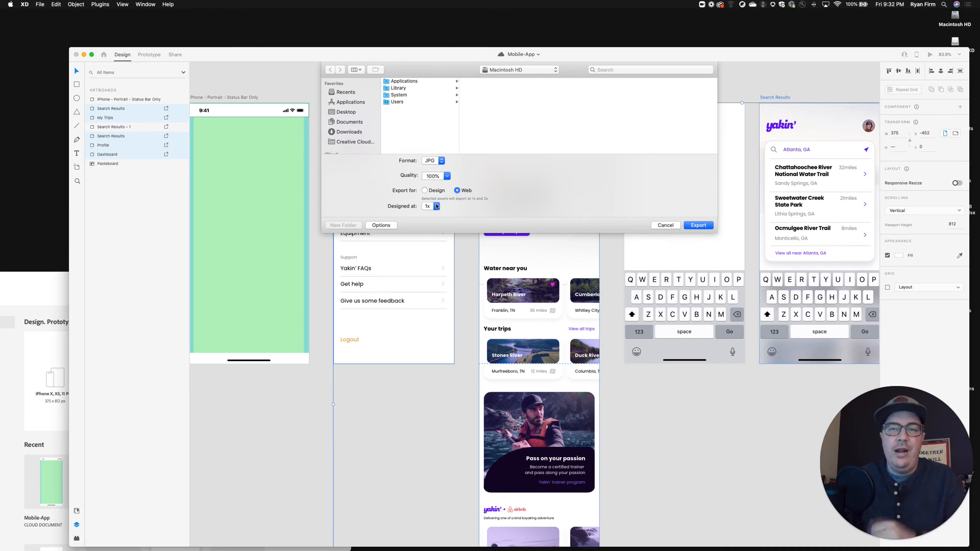
# Choose the Screens folder inside Project 4's App mockup folder as the export destination and set the designed-at scale to 2x.
pyautogui.click(522, 70)
pyautogui.click(508, 98)
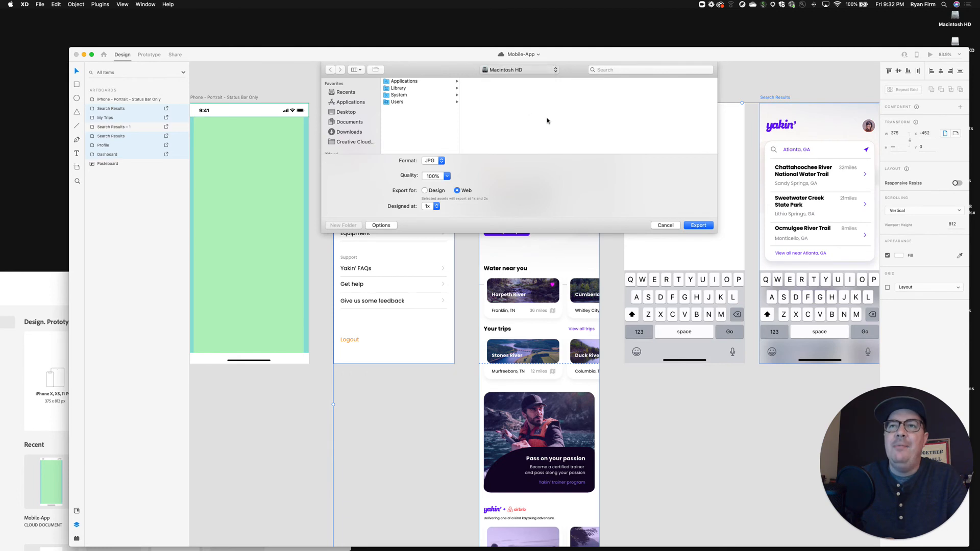
pyautogui.click(430, 206)
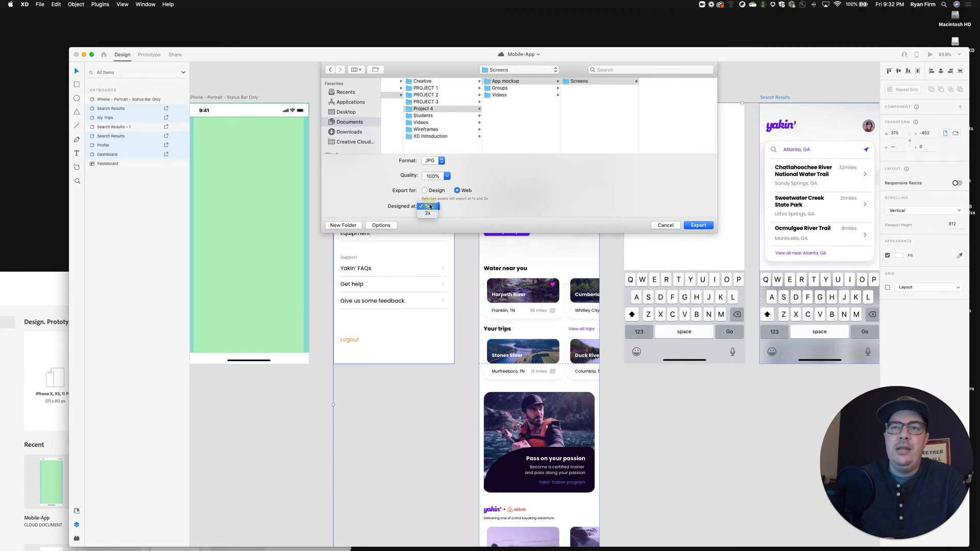
pyautogui.click(430, 213)
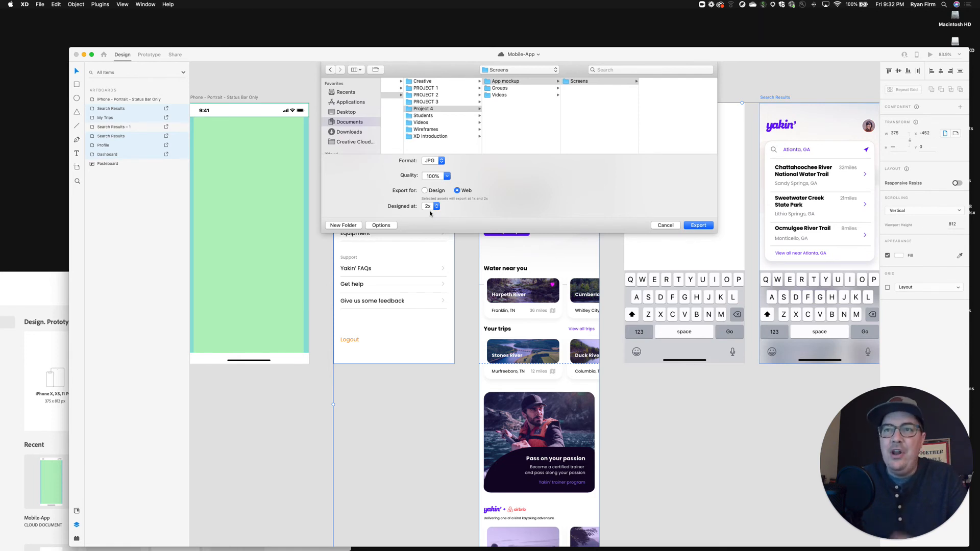
pyautogui.click(431, 208)
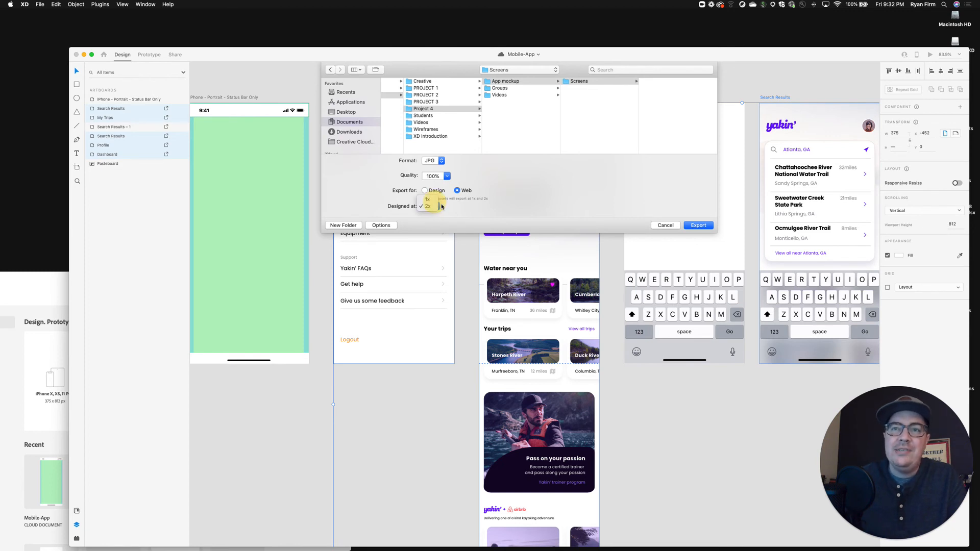
pyautogui.click(429, 198)
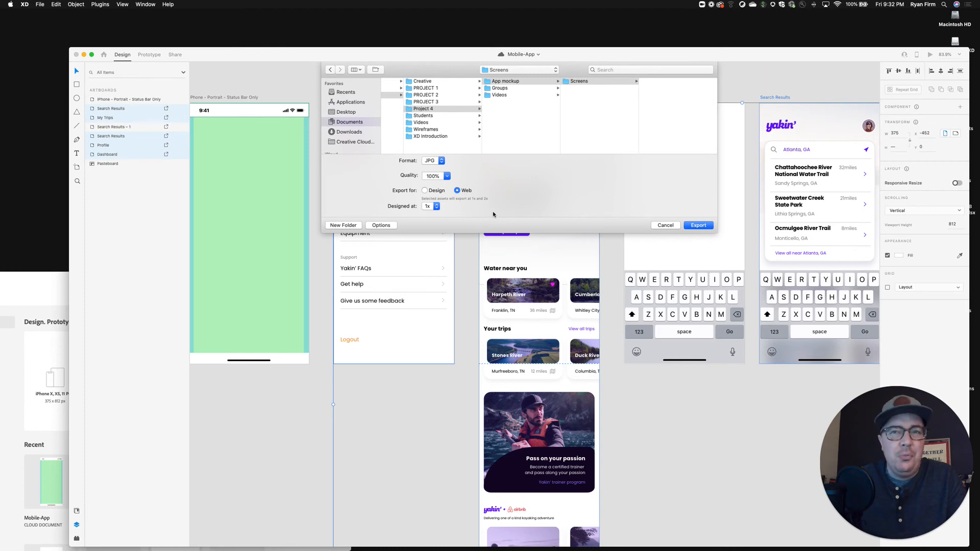
pyautogui.click(432, 207)
pyautogui.click(429, 215)
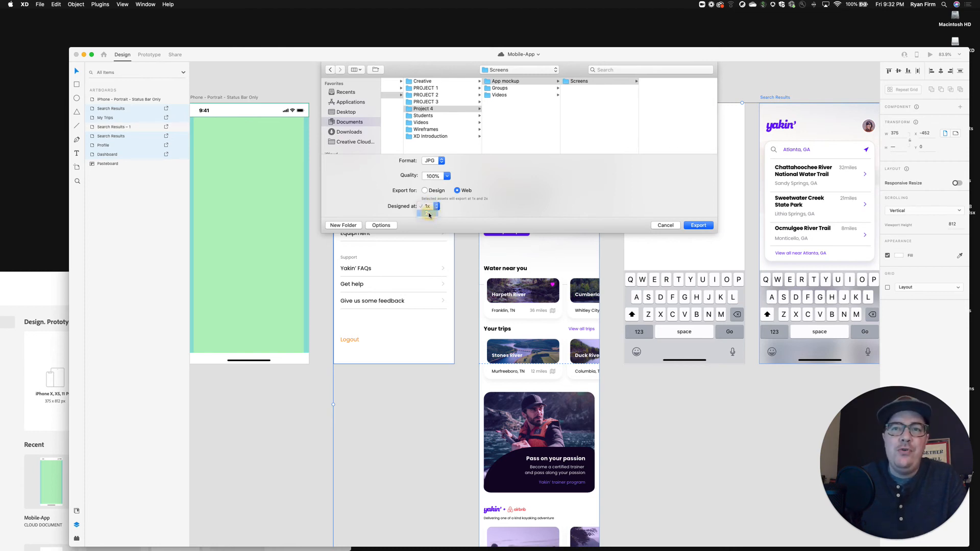
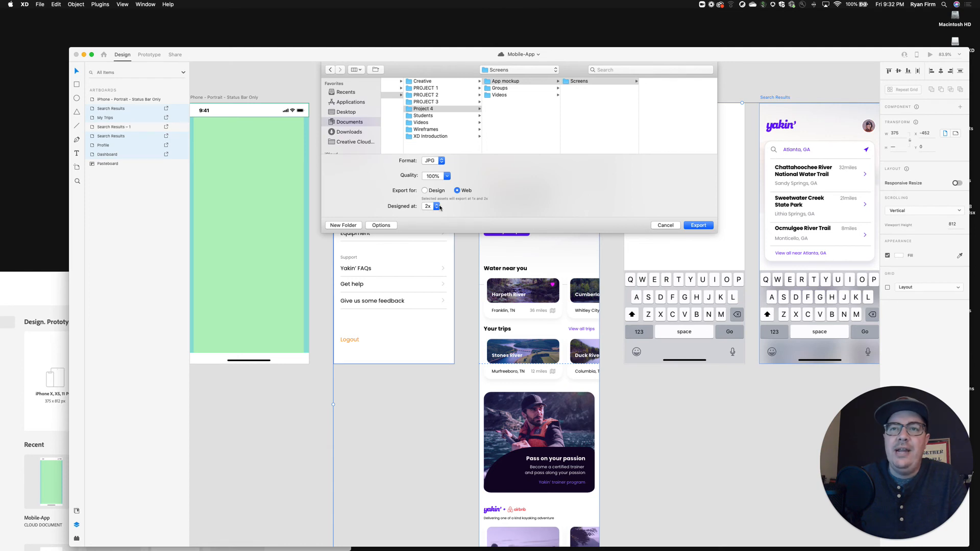
# Export the selected artboards as 100% quality JPGs for Web, designed at 2x, into the Screens folder and clear the selection.
pyautogui.click(447, 176)
pyautogui.click(464, 176)
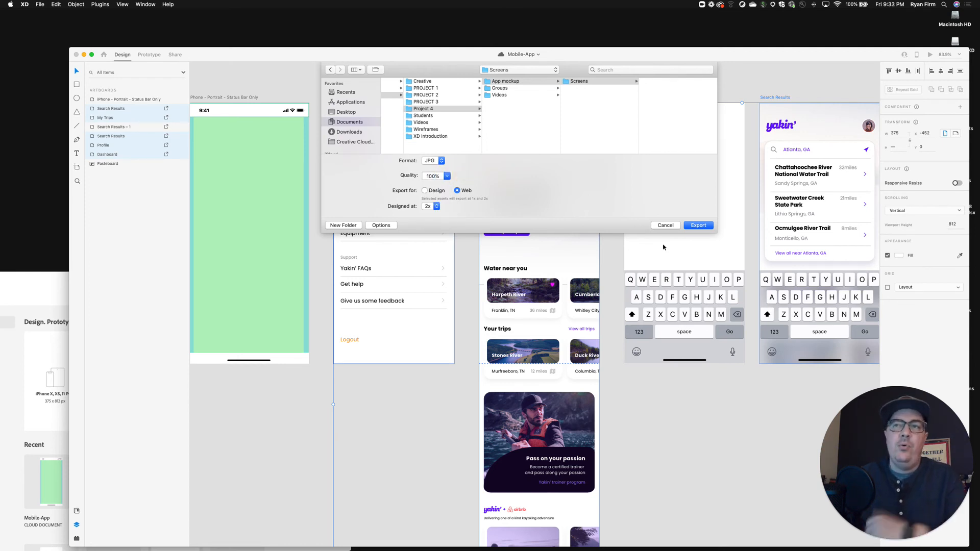
pyautogui.click(697, 225)
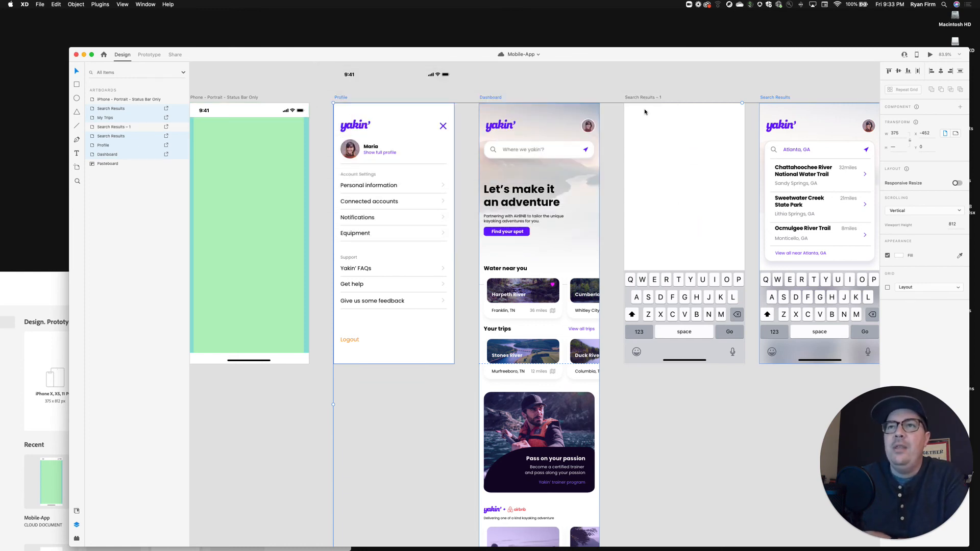
pyautogui.click(688, 85)
# Select the Keyboard Alphabetic component on the blank Search Results – 1 artboard and mark it for export.
pyautogui.hscroll(2, 689, 84)
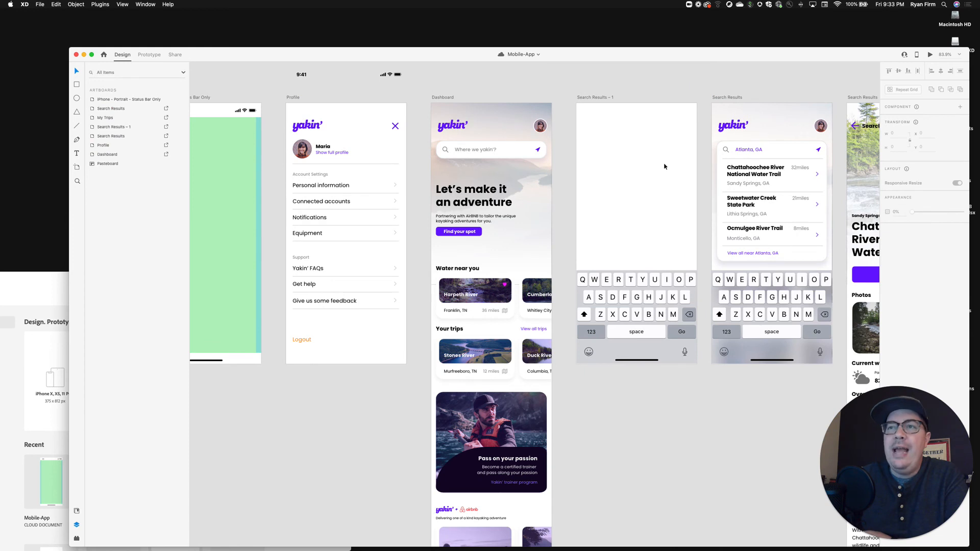
pyautogui.hscroll(1, 664, 167)
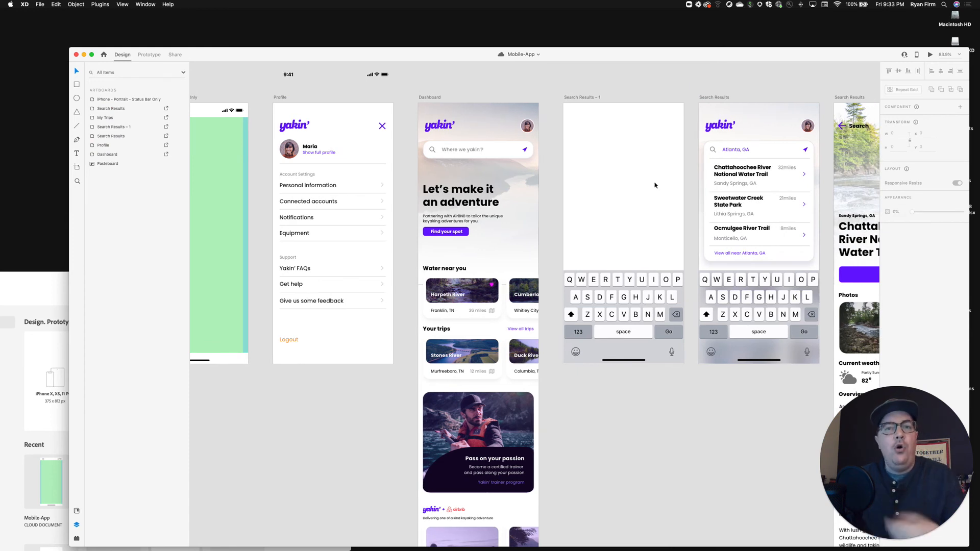
pyautogui.scroll(-2, 655, 185)
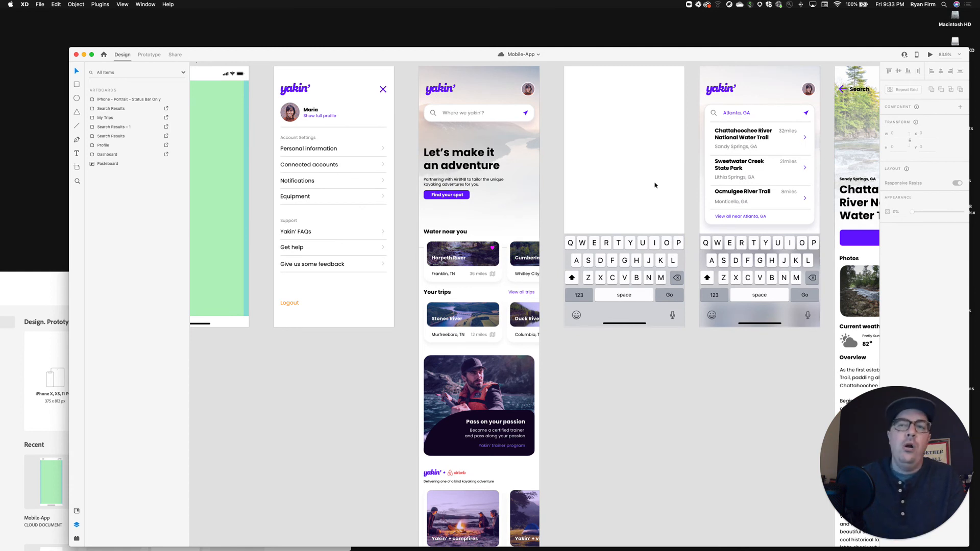
pyautogui.scroll(-1, 640, 270)
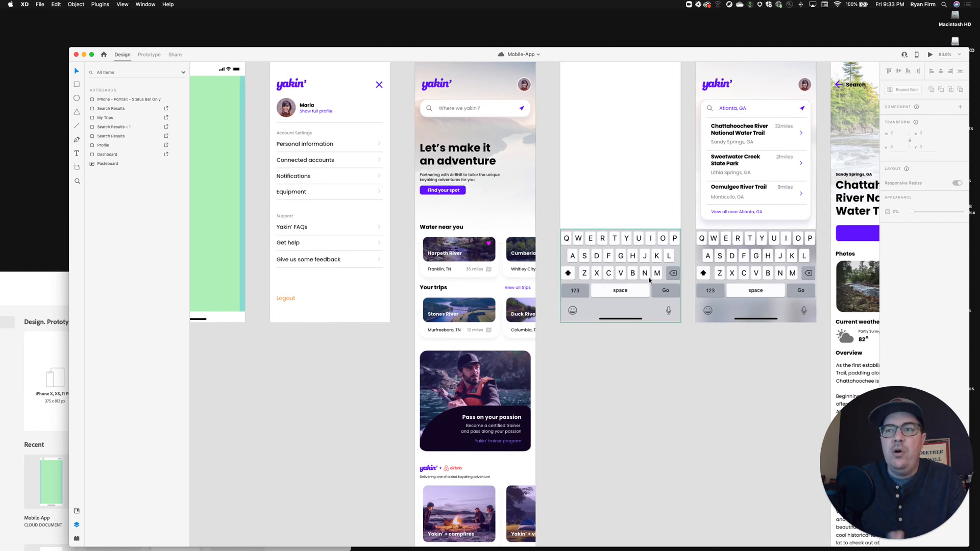
pyautogui.click(597, 274)
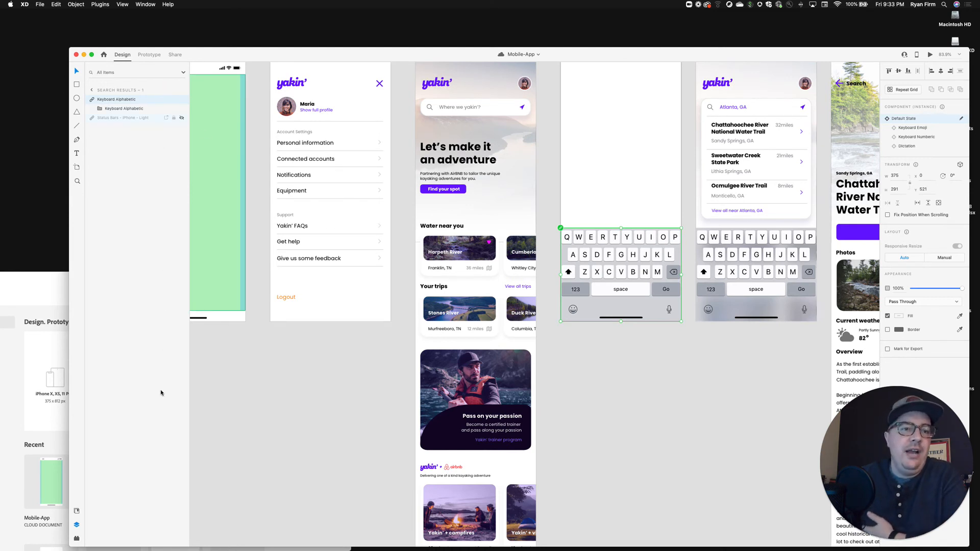
pyautogui.click(166, 101)
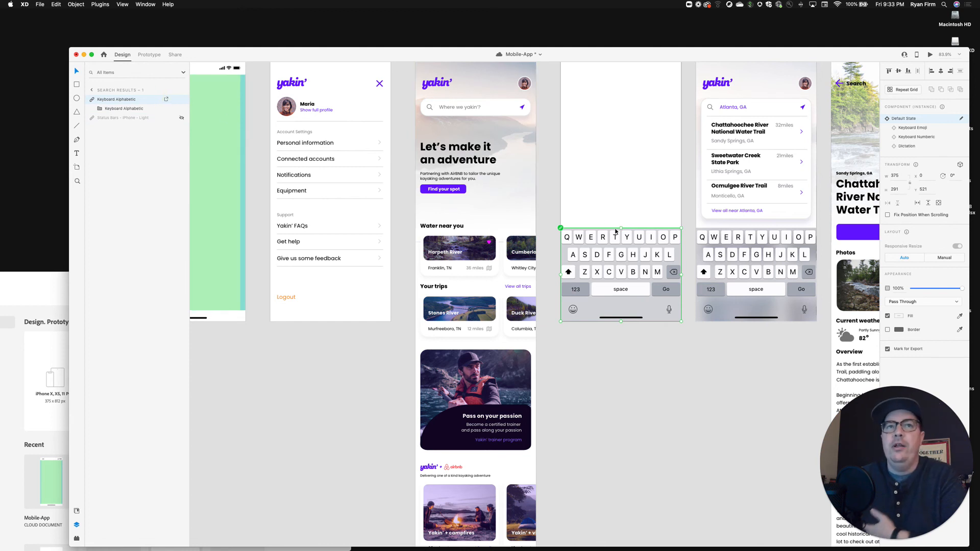
# Start an export of only the selected Keyboard Alphabetic component.
pyautogui.scroll(-1, 658, 264)
pyautogui.scroll(-1, 659, 264)
pyautogui.rightClick(648, 260)
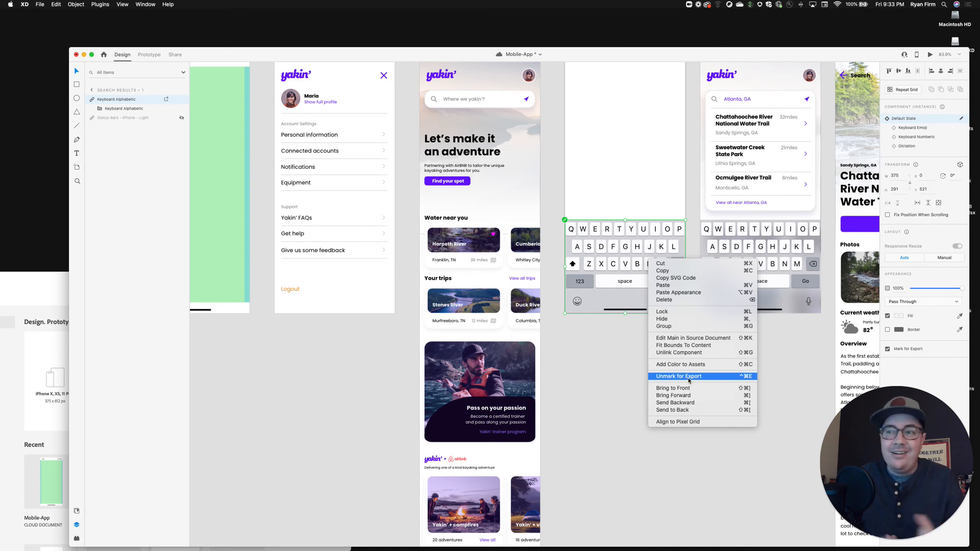
pyautogui.click(599, 377)
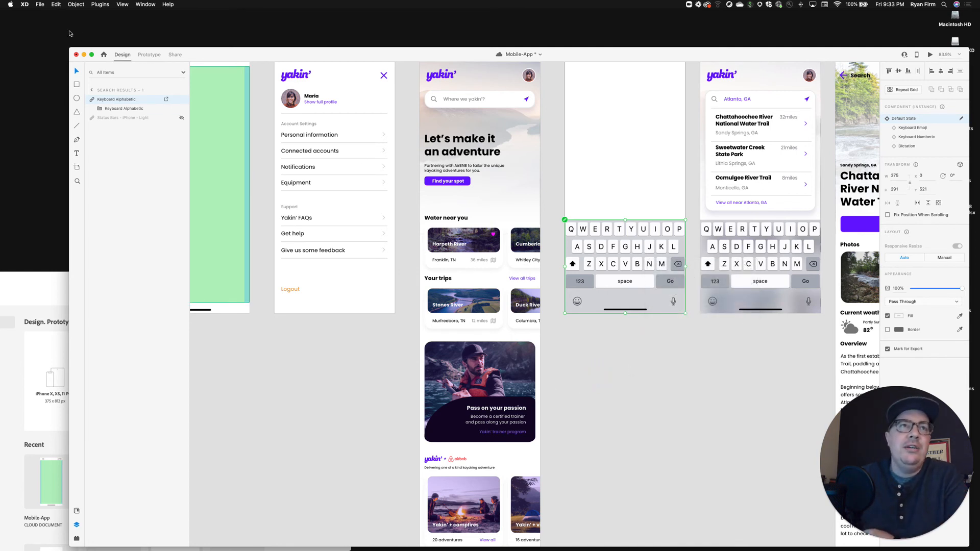
pyautogui.rightClick(151, 101)
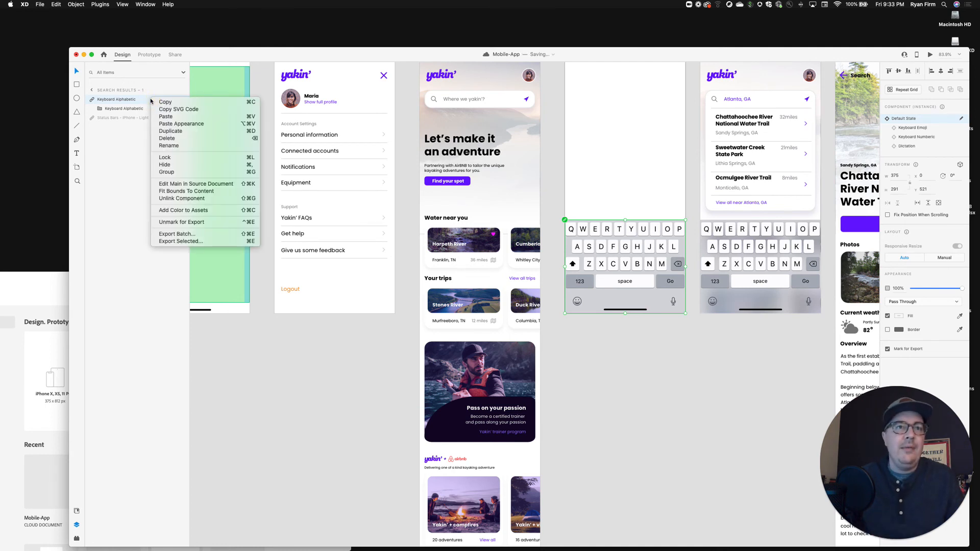
pyautogui.click(183, 241)
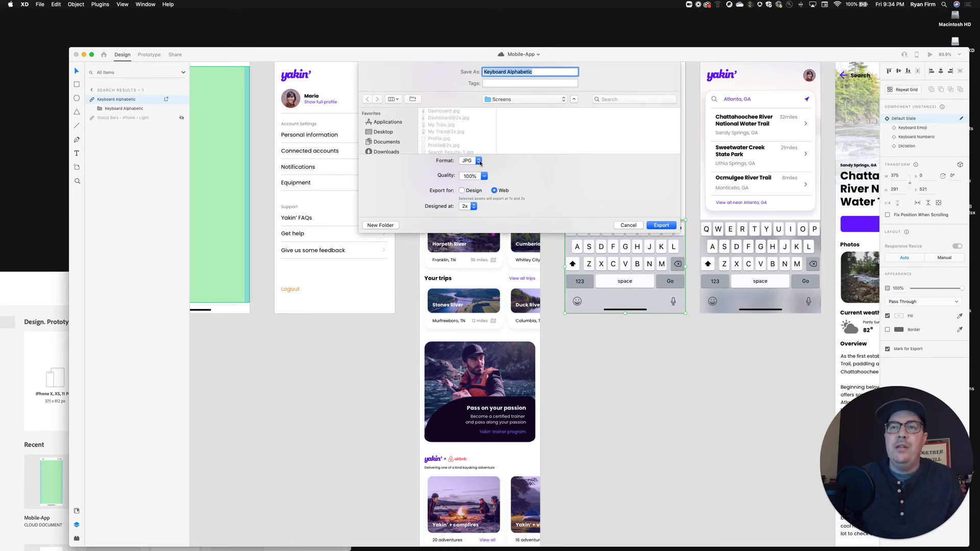
# Create an Overlays folder inside Screens and export the keyboard into it as a JPG named Keyboard.
pyautogui.scroll(-3, 475, 135)
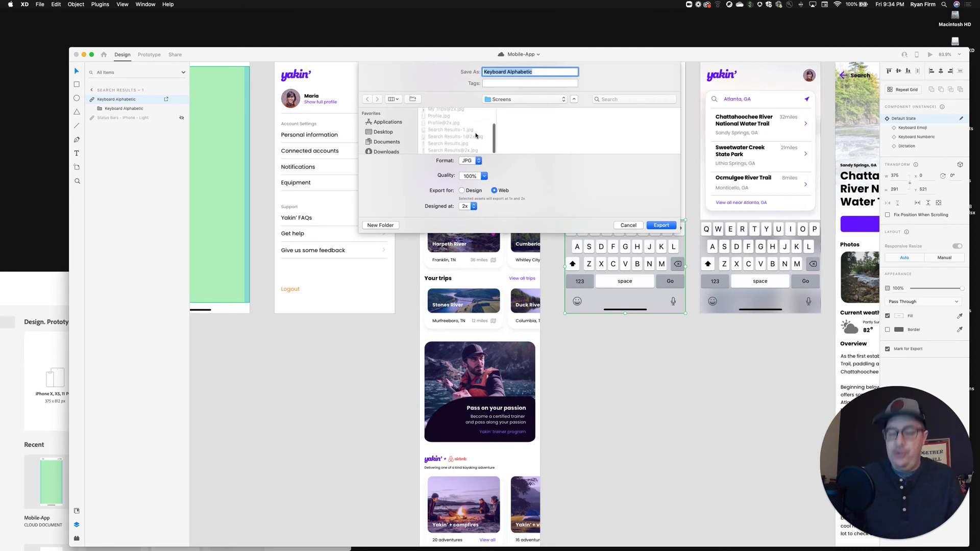
pyautogui.click(380, 225)
pyautogui.write('O')
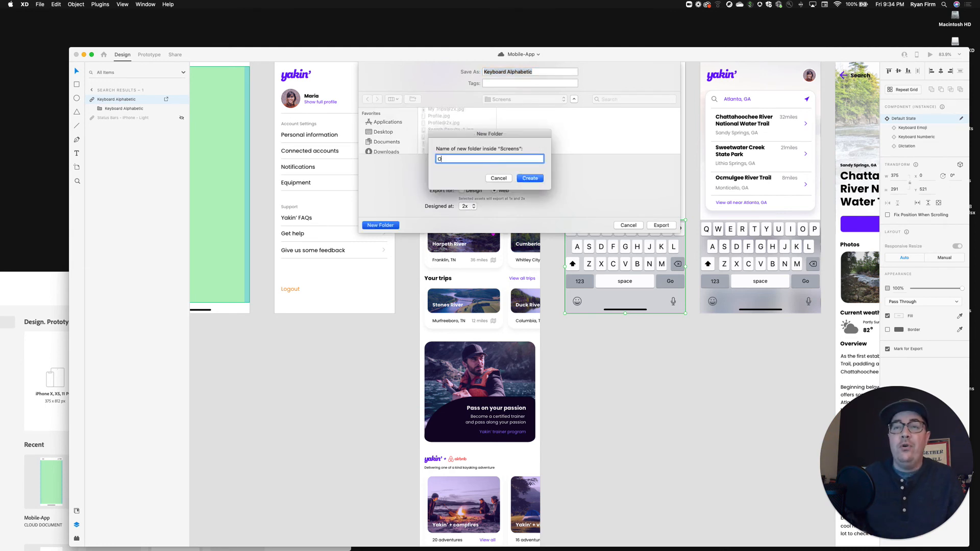
pyautogui.write('verlays')
pyautogui.press('Return')
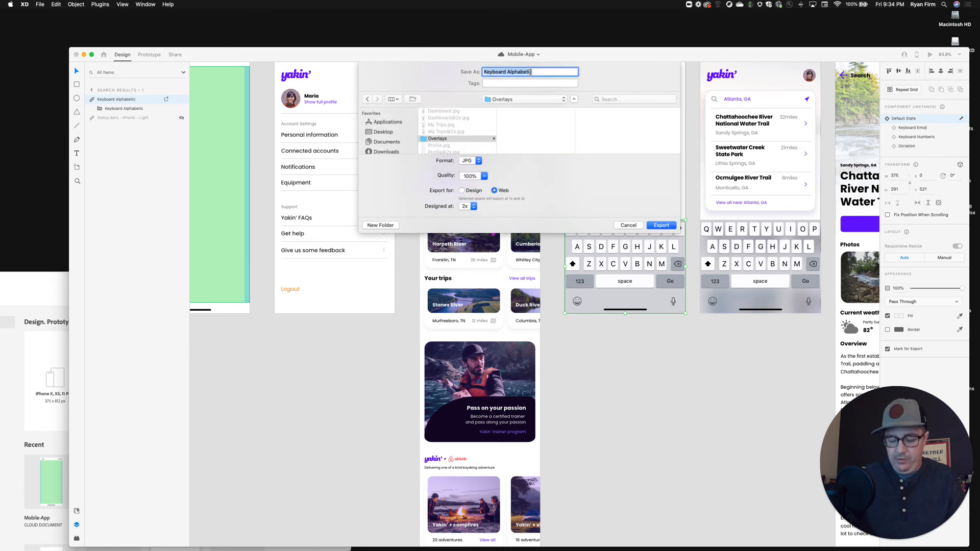
pyautogui.write('Keyboard')
pyautogui.press('Return')
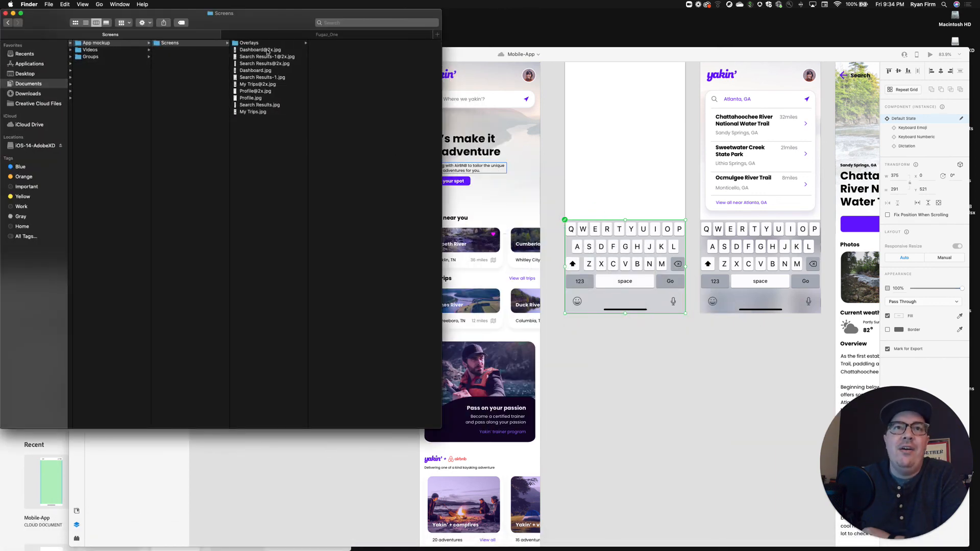
# In Finder, preview the exported Dashboard@2x and Search Results-1@2x images and the keyboard images in the Overlays folder.
pyautogui.click(267, 51)
pyautogui.press('space')
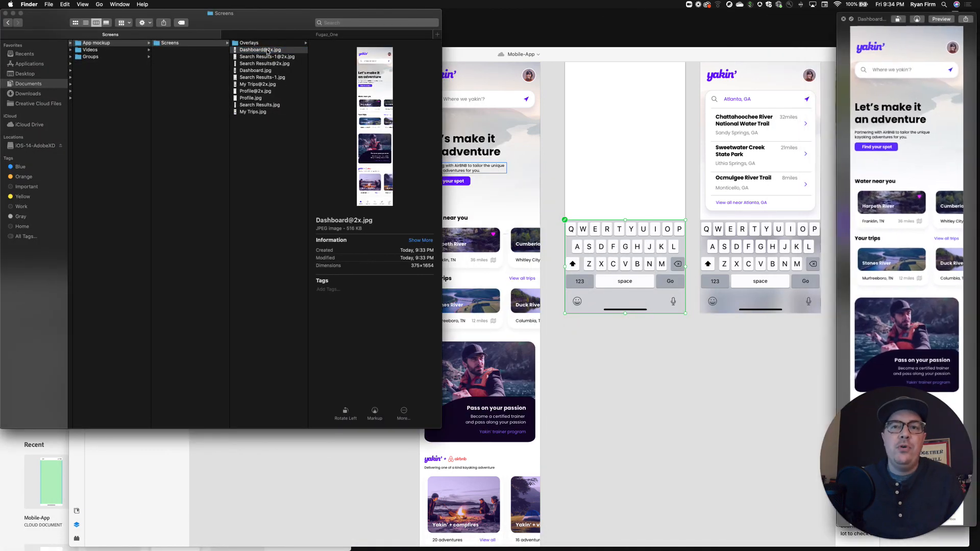
pyautogui.click(267, 51)
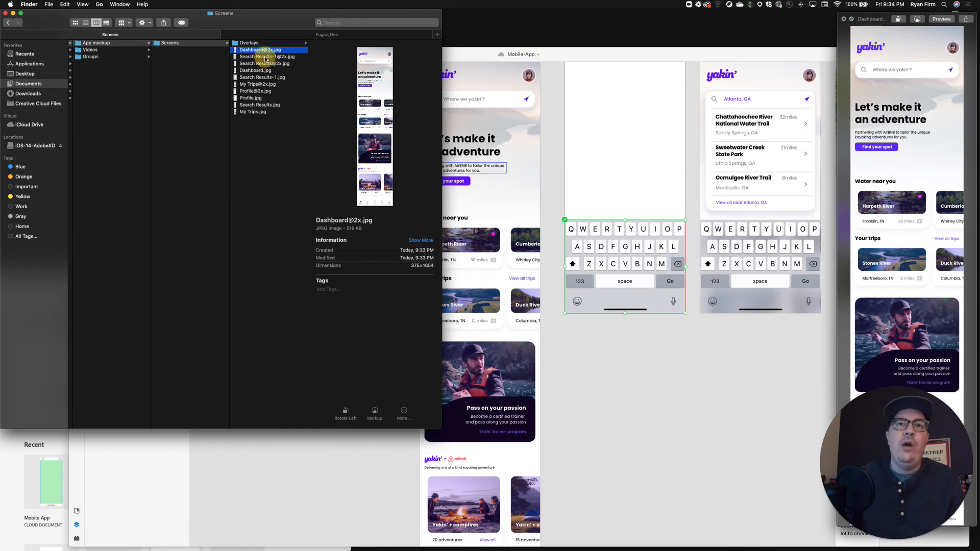
pyautogui.click(265, 57)
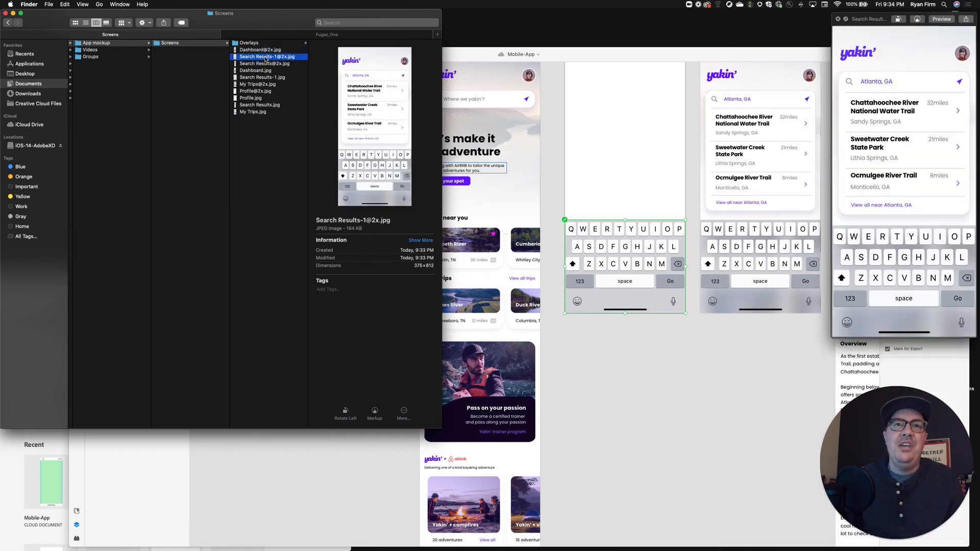
pyautogui.press('Up')
pyautogui.press('Up')
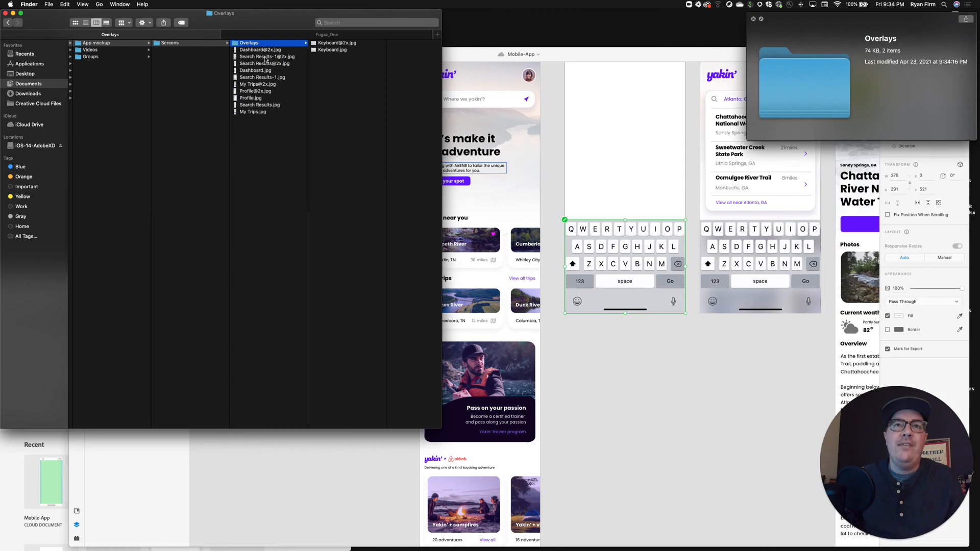
pyautogui.press('Right')
pyautogui.press('Down')
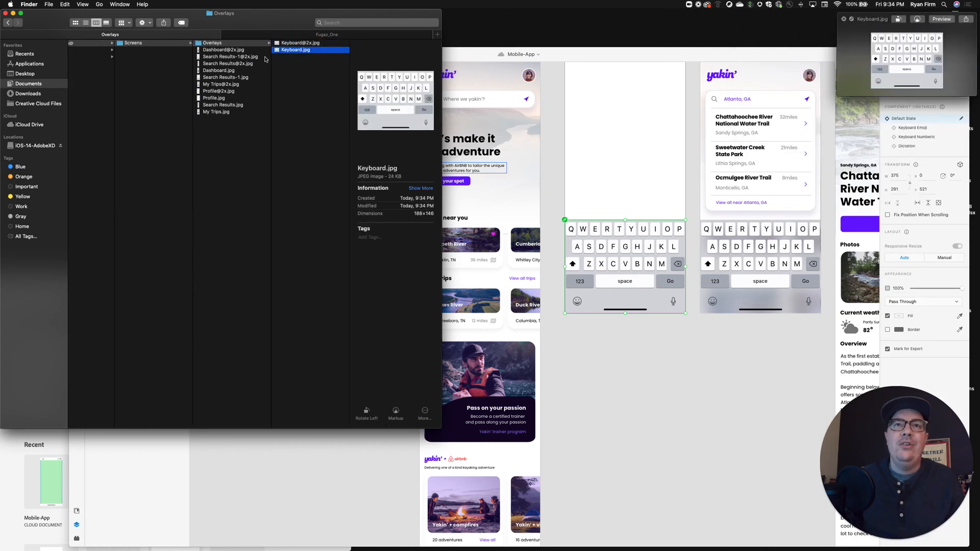
pyautogui.press('Up')
pyautogui.click(280, 82)
pyautogui.moveTo(324, 71); pyautogui.dragTo(303, 49)
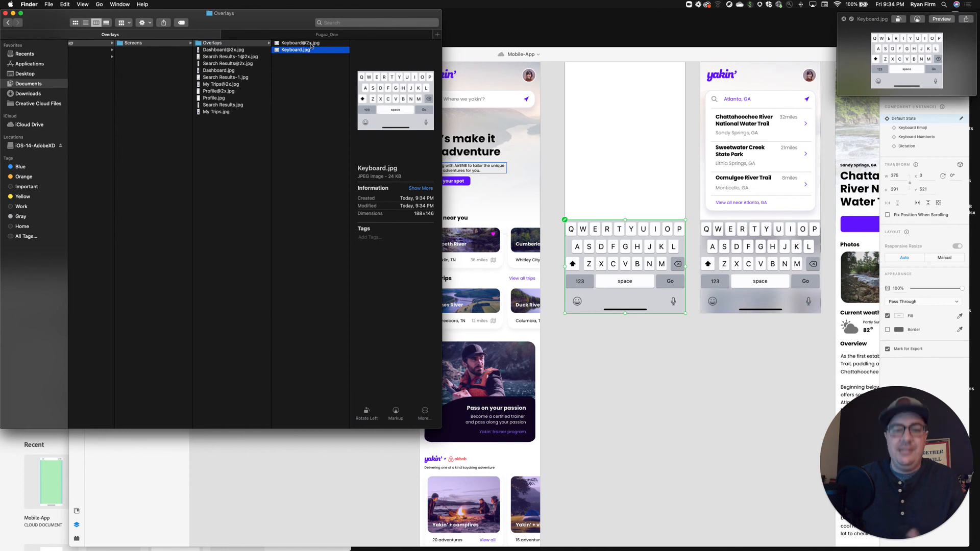
pyautogui.keyDown('shift'); pyautogui.click(310, 44); pyautogui.keyUp('shift')
pyautogui.moveTo(735, 546)
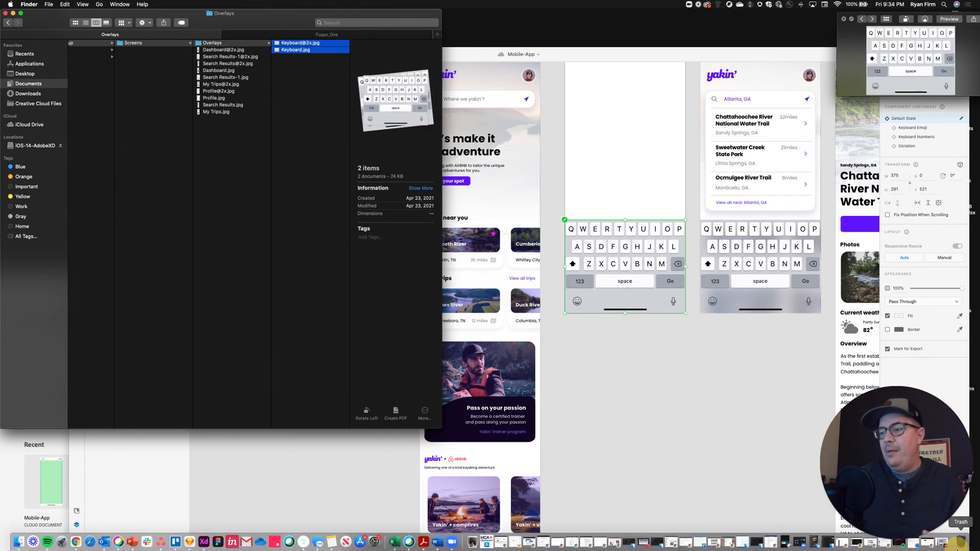
pyautogui.moveTo(959, 549); pyautogui.dragTo(961, 545)
# Switch back to XD and export the Keyboard Alphabetic component as a PNG for Web, designed at 2x, into Overlays.
pyautogui.click(713, 416)
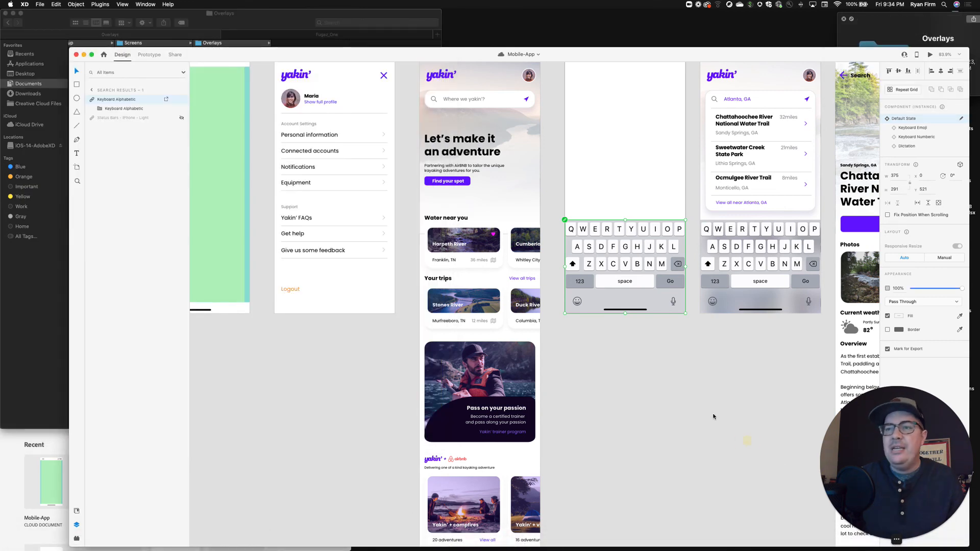
pyautogui.click(684, 367)
pyautogui.click(624, 244)
pyautogui.scroll(-1, 624, 244)
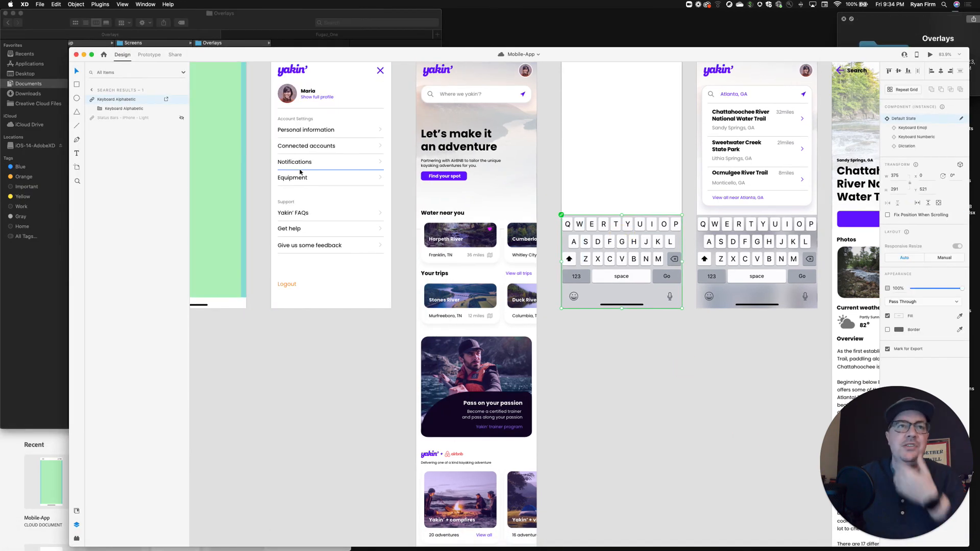
pyautogui.rightClick(153, 101)
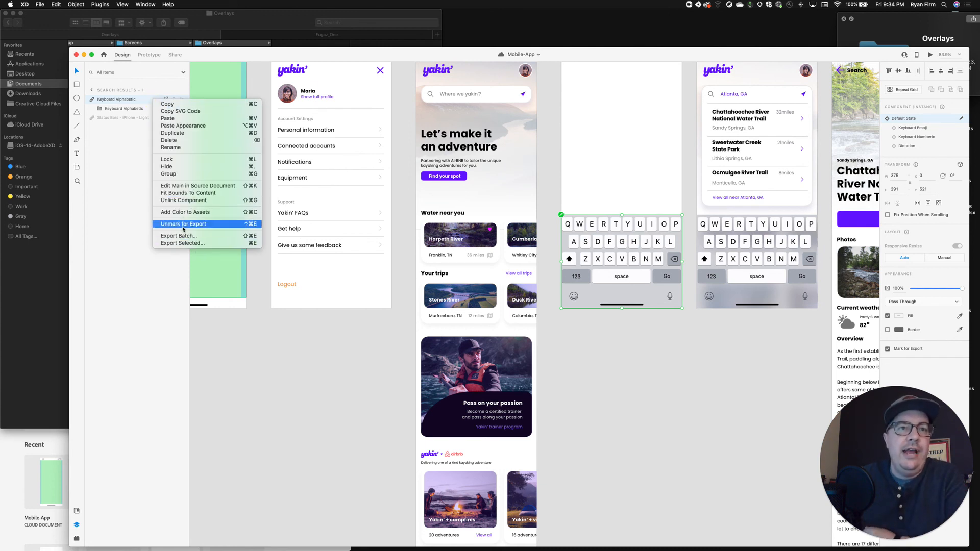
pyautogui.click(182, 244)
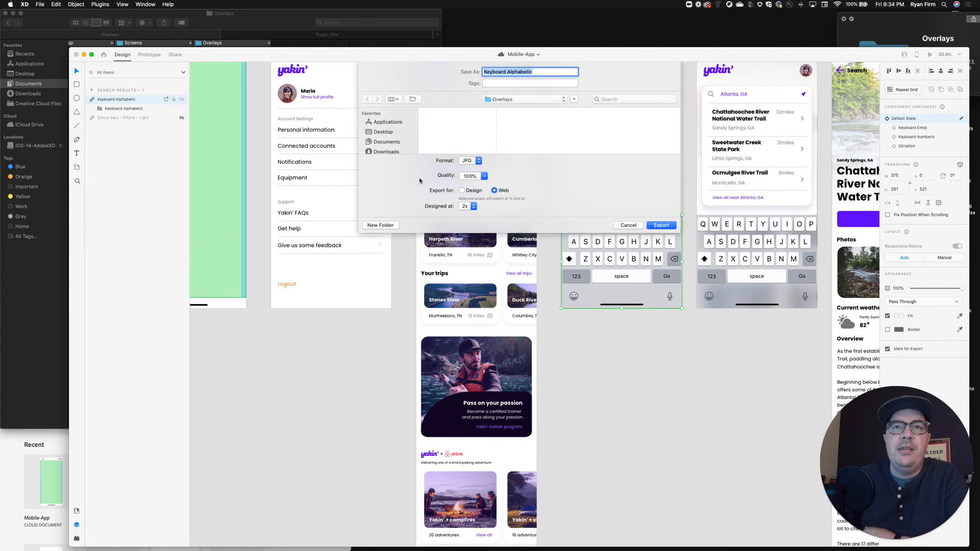
pyautogui.click(476, 161)
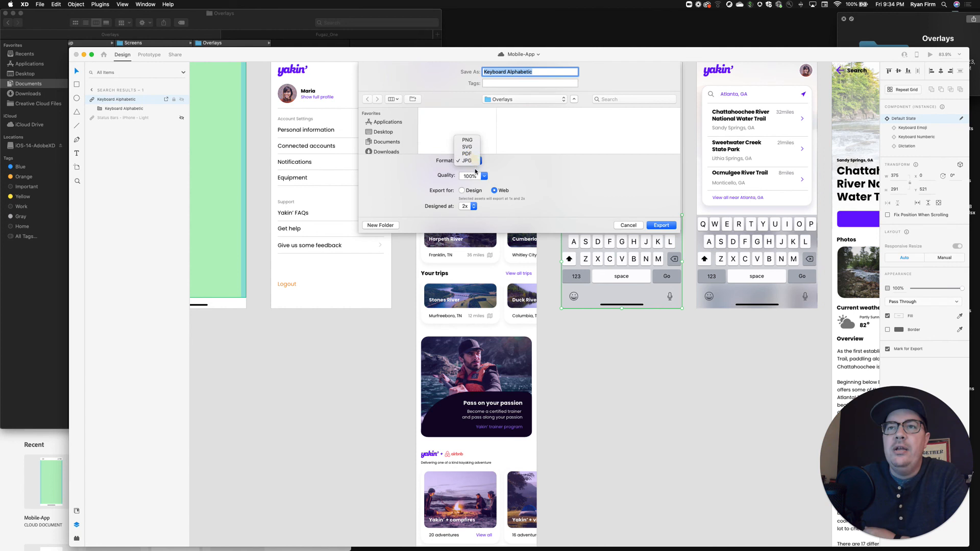
pyautogui.click(472, 137)
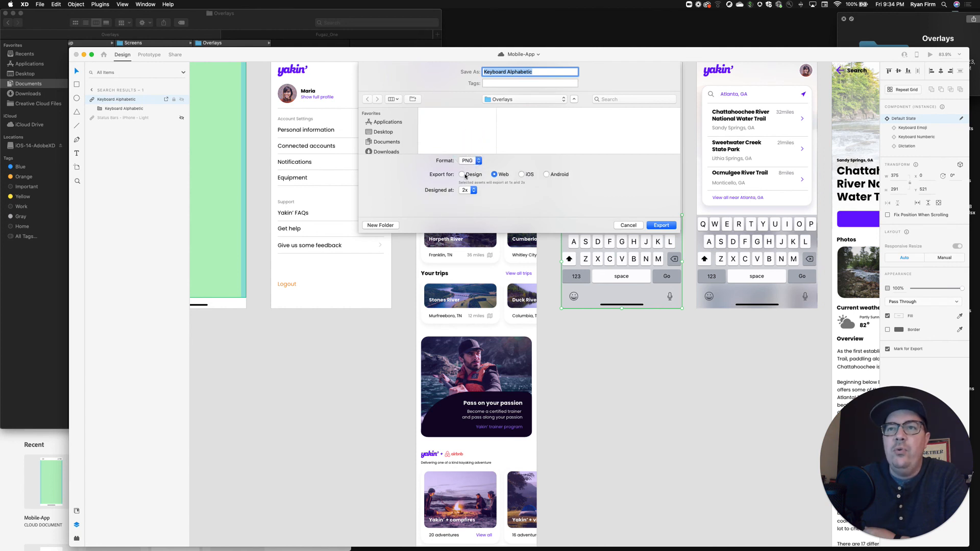
pyautogui.click(661, 225)
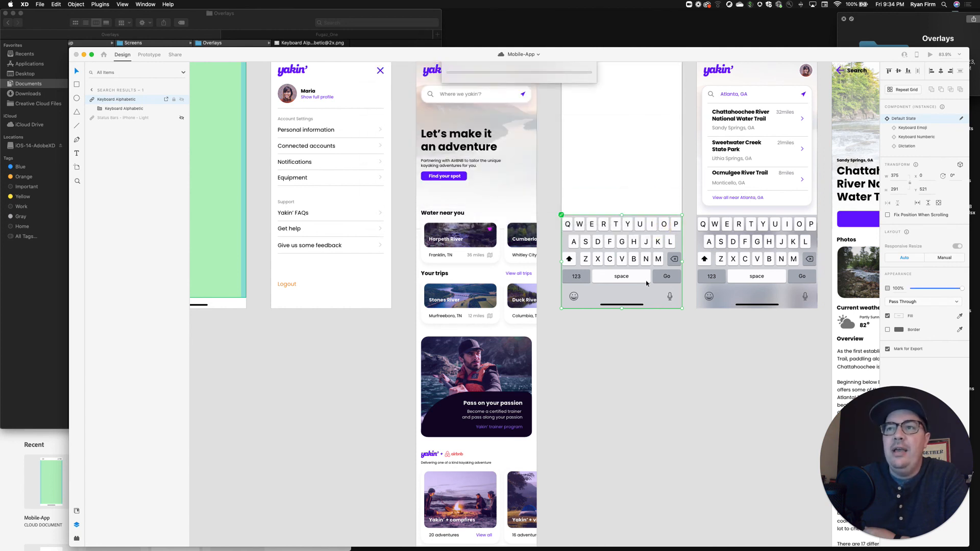
pyautogui.click(639, 329)
# Look over the artboards from Status Bar Only to My Trips, checking for further elements such as status bars and bottom navigation.
pyautogui.hscroll(-5, 611, 327)
pyautogui.scroll(3, 612, 327)
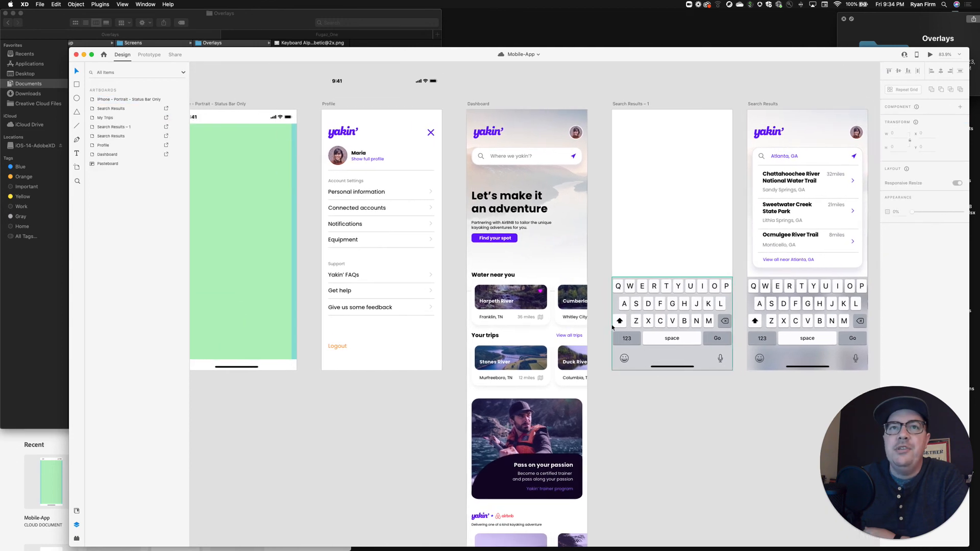
pyautogui.hscroll(-5, 612, 327)
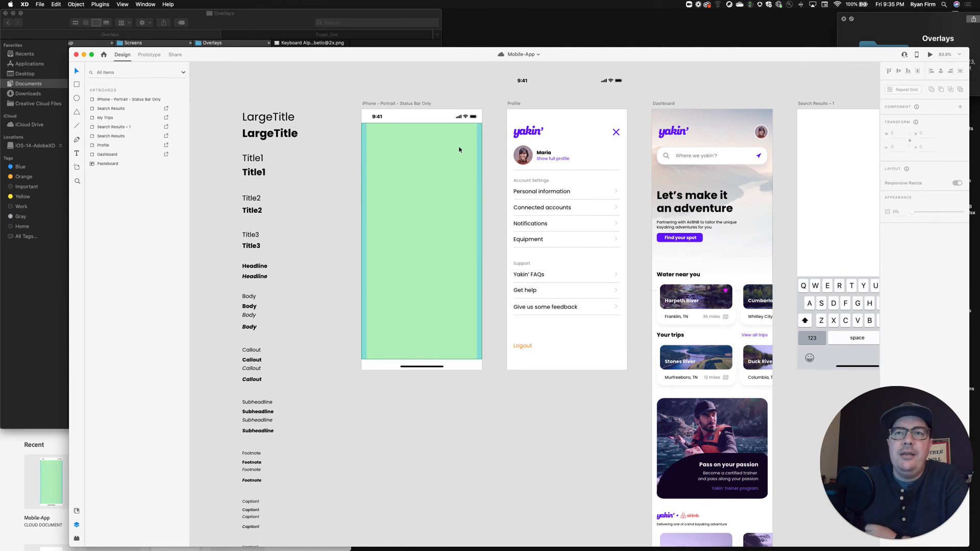
pyautogui.hscroll(1, 459, 149)
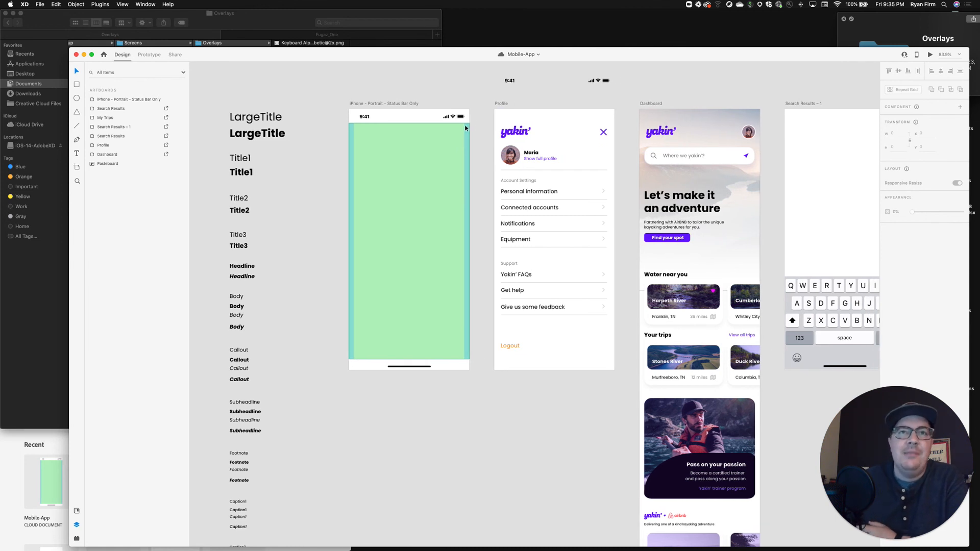
pyautogui.hscroll(-1, 427, 180)
pyautogui.hscroll(1, 427, 180)
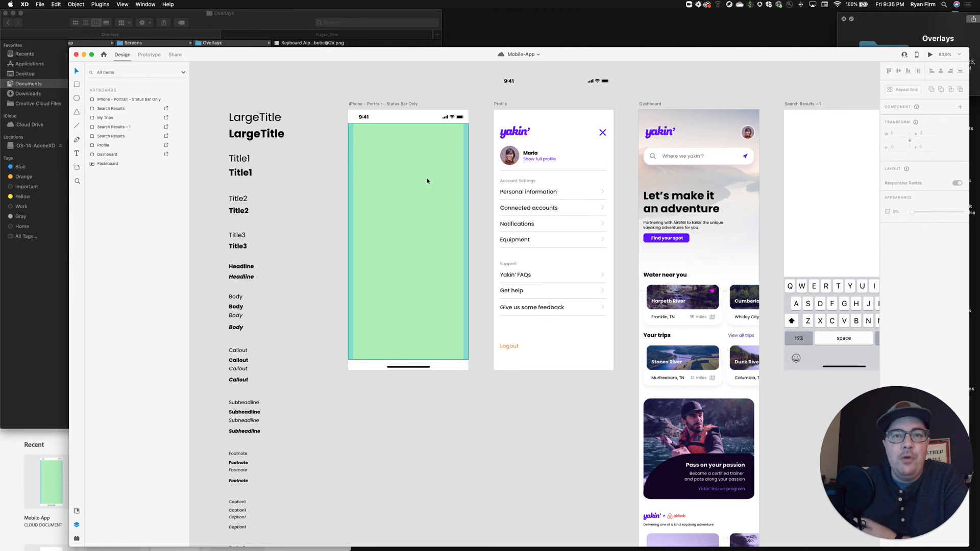
pyautogui.hscroll(1, 427, 181)
pyautogui.hscroll(3, 427, 181)
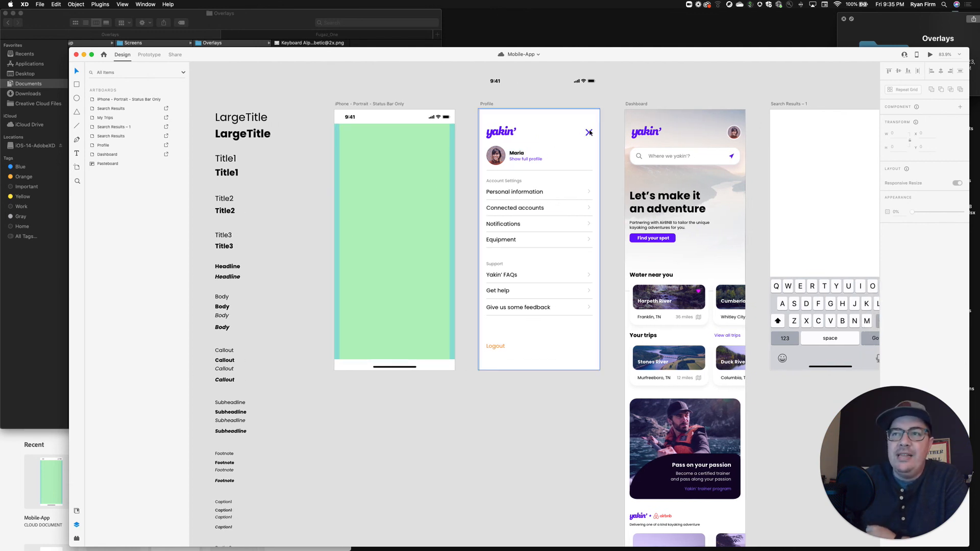
pyautogui.hscroll(15, 588, 132)
pyautogui.hscroll(1, 593, 132)
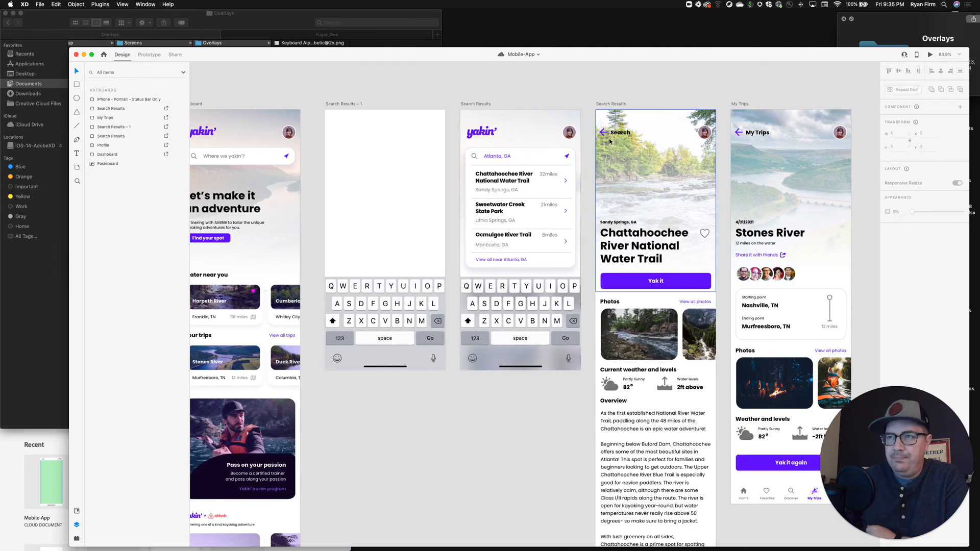
pyautogui.scroll(-5, 762, 303)
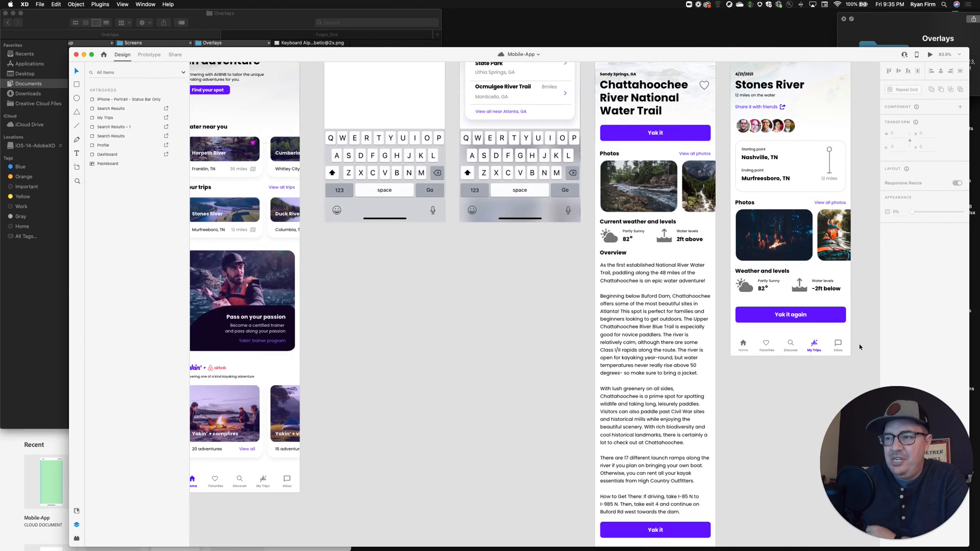
pyautogui.hscroll(-1, 765, 347)
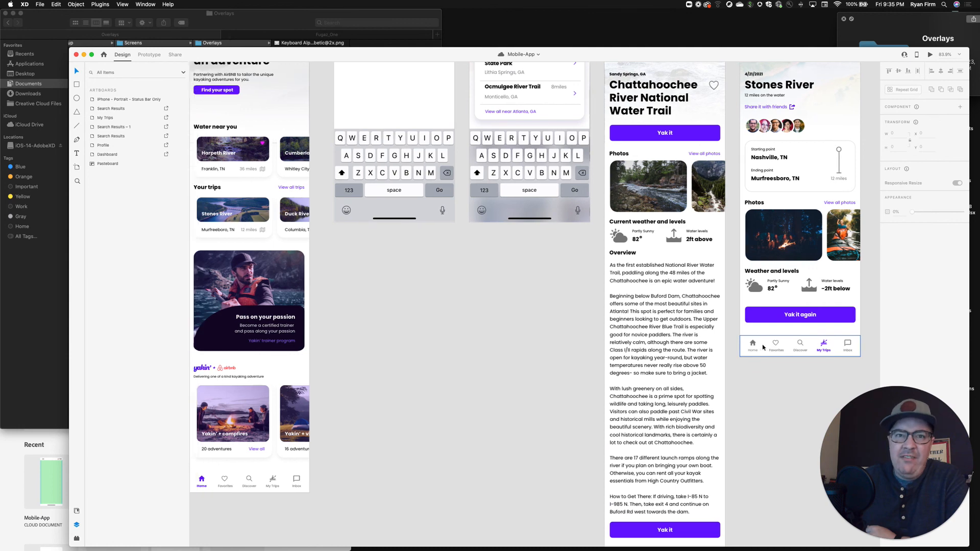
pyautogui.hscroll(-10, 762, 347)
pyautogui.scroll(3, 540, 320)
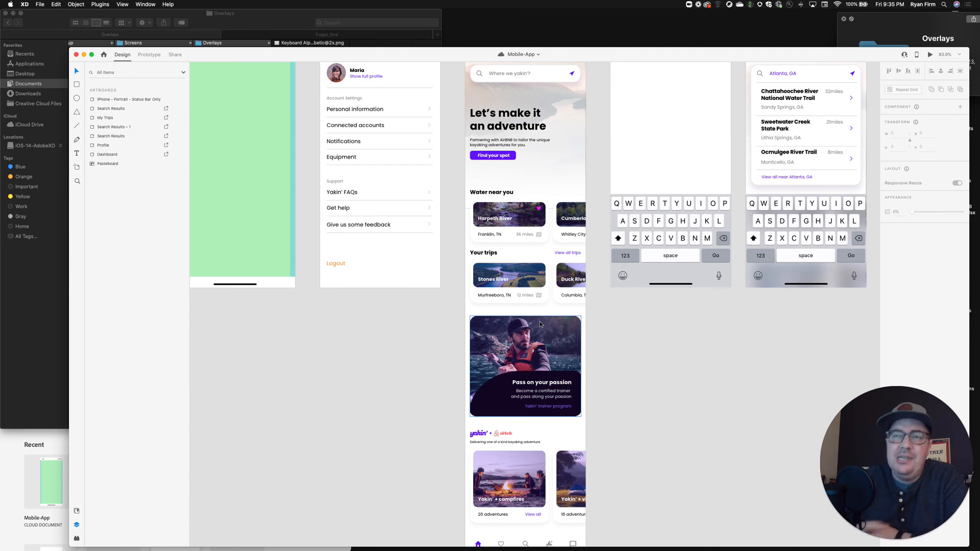
pyautogui.scroll(4, 540, 321)
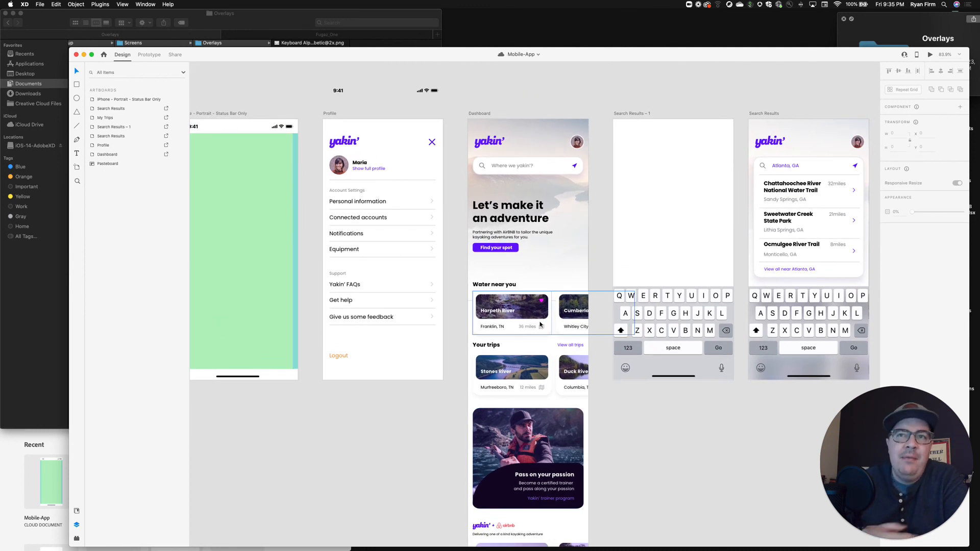